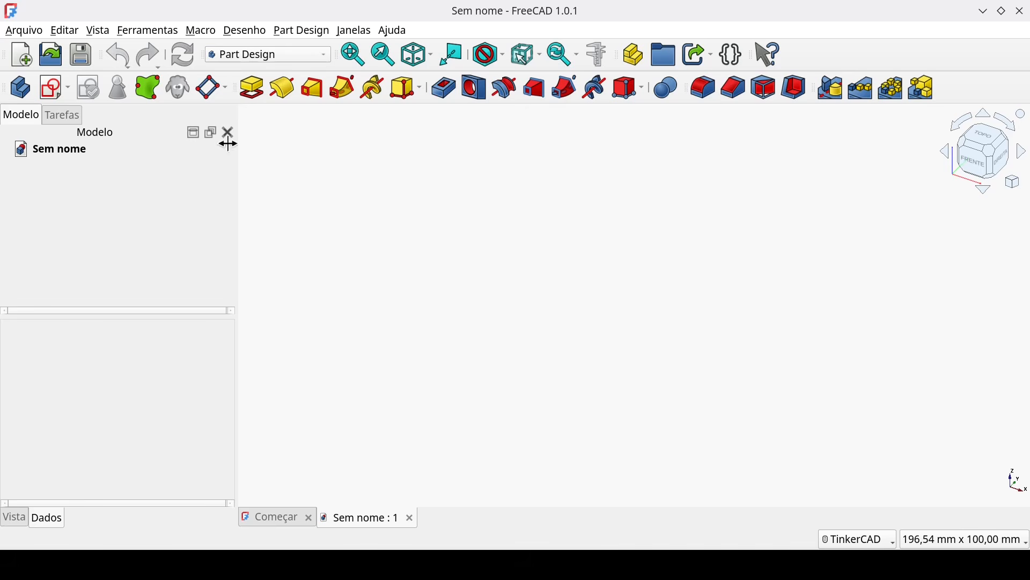
Step: Search the extension manager for "sheetmetal" and open the SheetMetal Workbench entry
{"action": "left_click", "coordinate": [163, 38]}
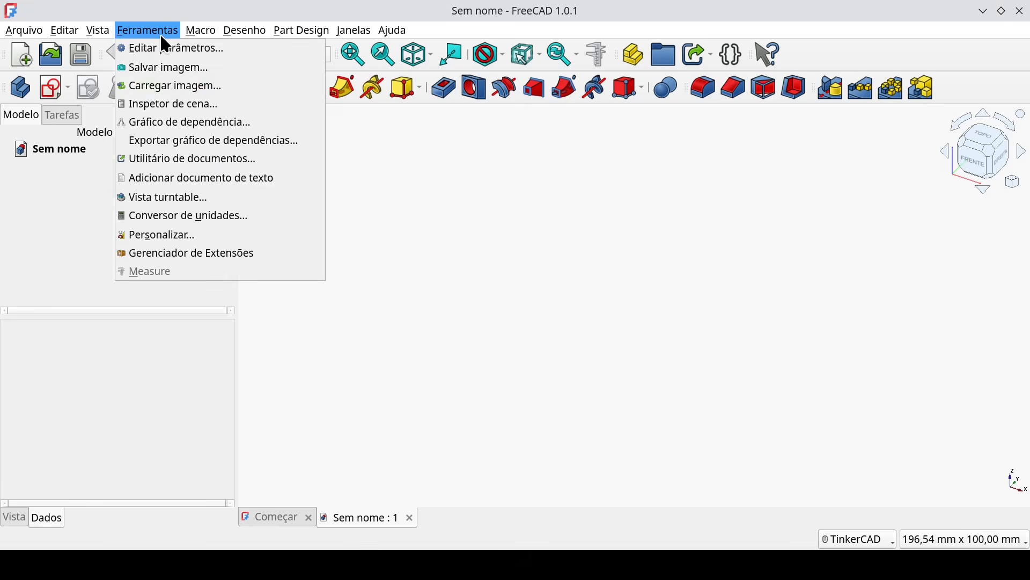
{"action": "left_click", "coordinate": [210, 256]}
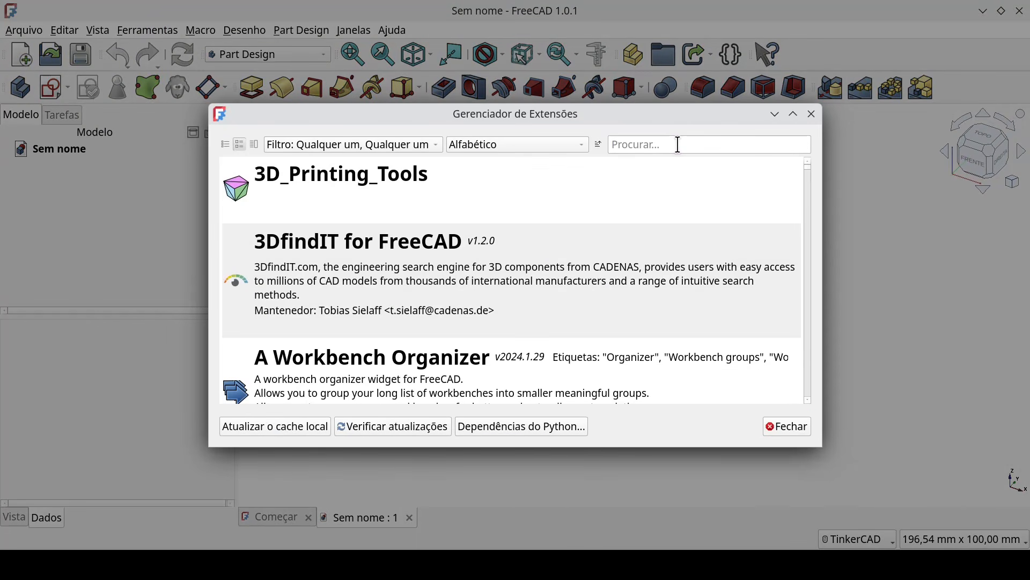
{"action": "left_click", "coordinate": [678, 145]}
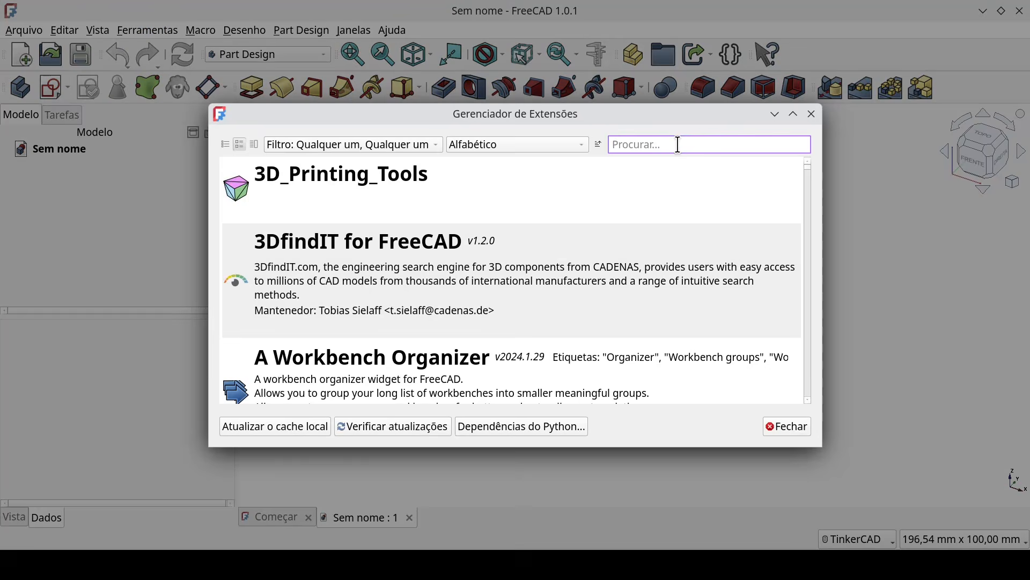
{"action": "type", "text": "sheetmetal"}
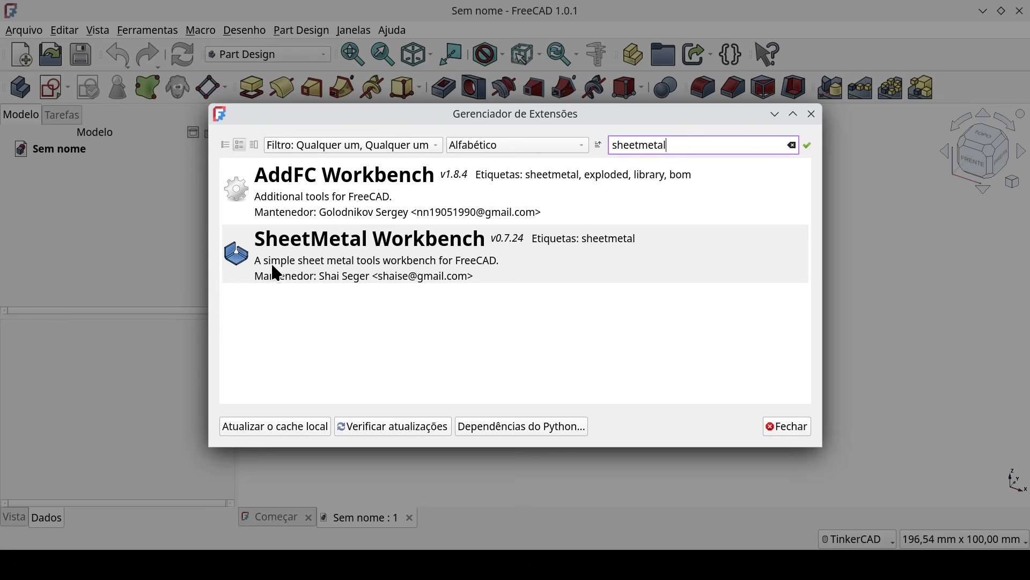
{"action": "left_click", "coordinate": [414, 257]}
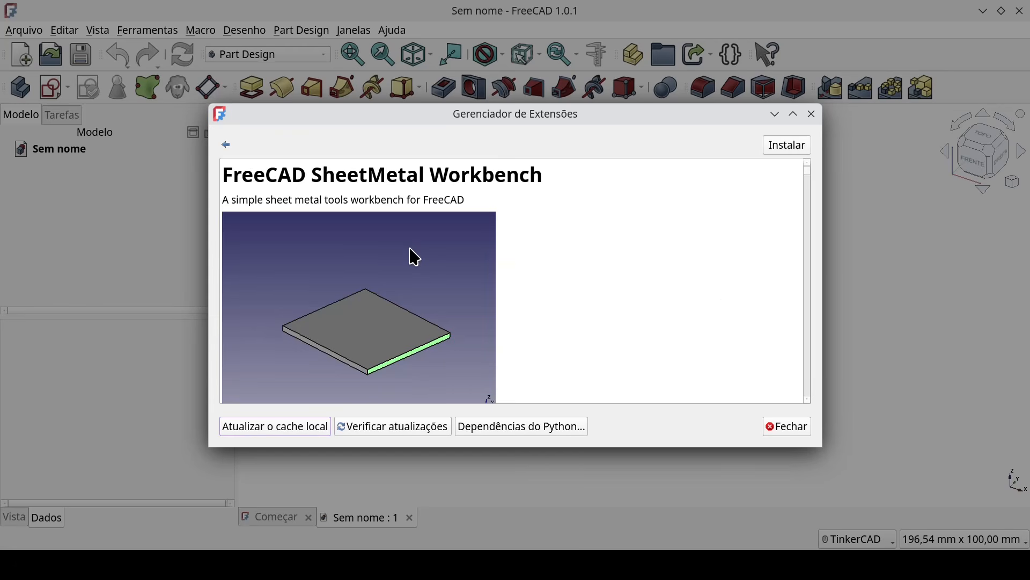
Step: Install the SheetMetal Workbench extension and restart the program so the change takes effect
{"action": "left_click", "coordinate": [789, 147]}
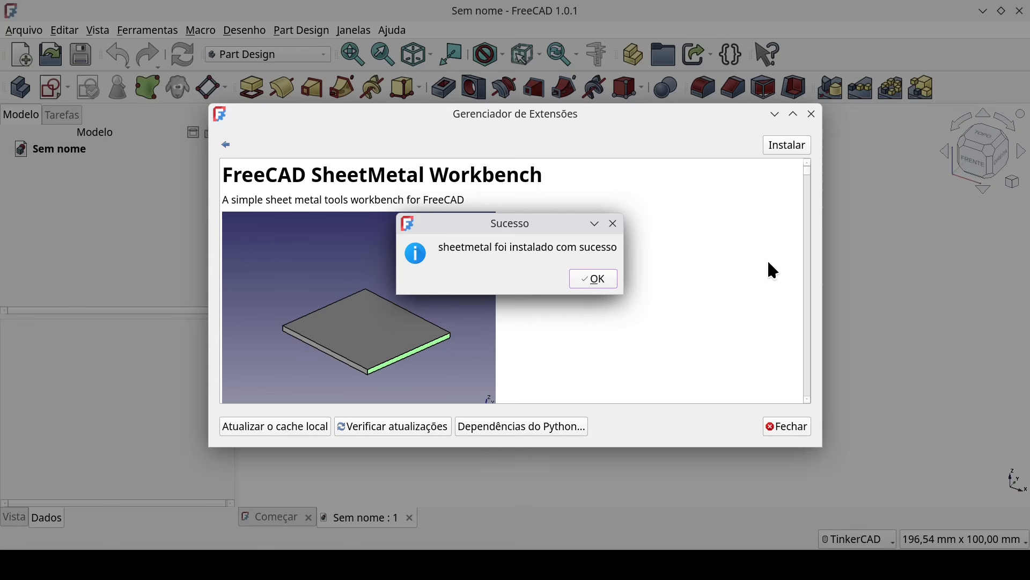
{"action": "left_click", "coordinate": [597, 281]}
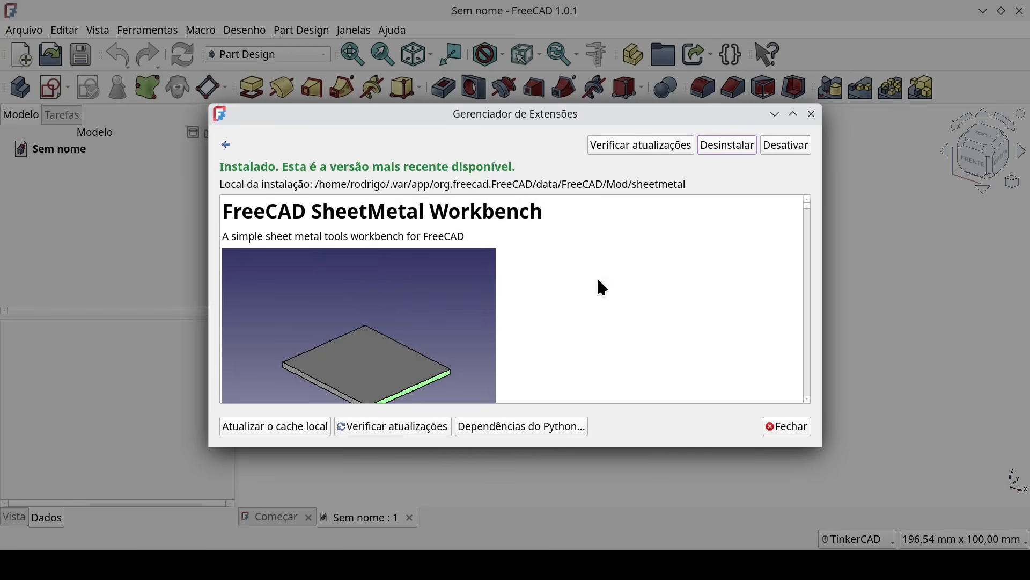
{"action": "left_click", "coordinate": [789, 428]}
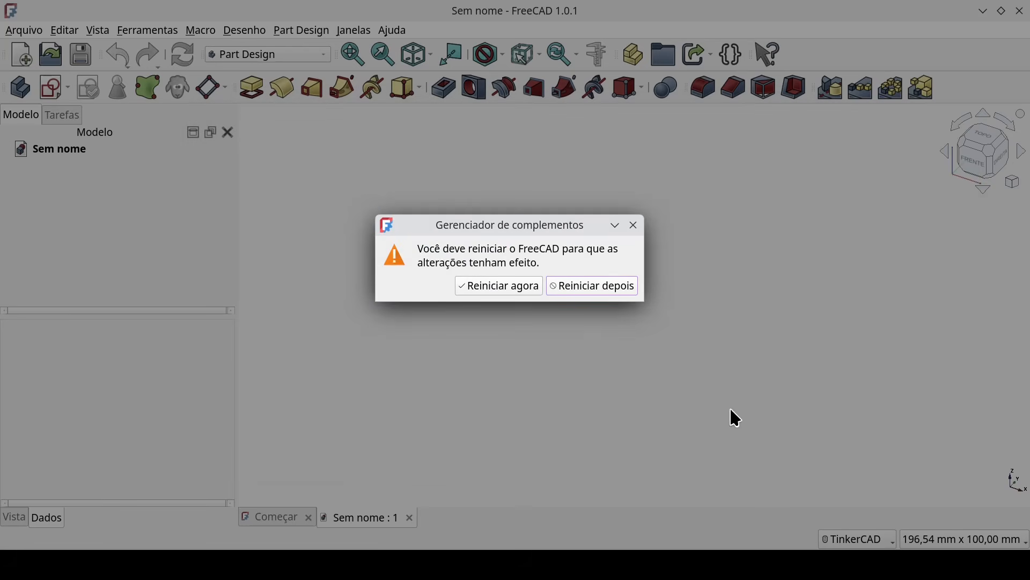
{"action": "left_click", "coordinate": [510, 286]}
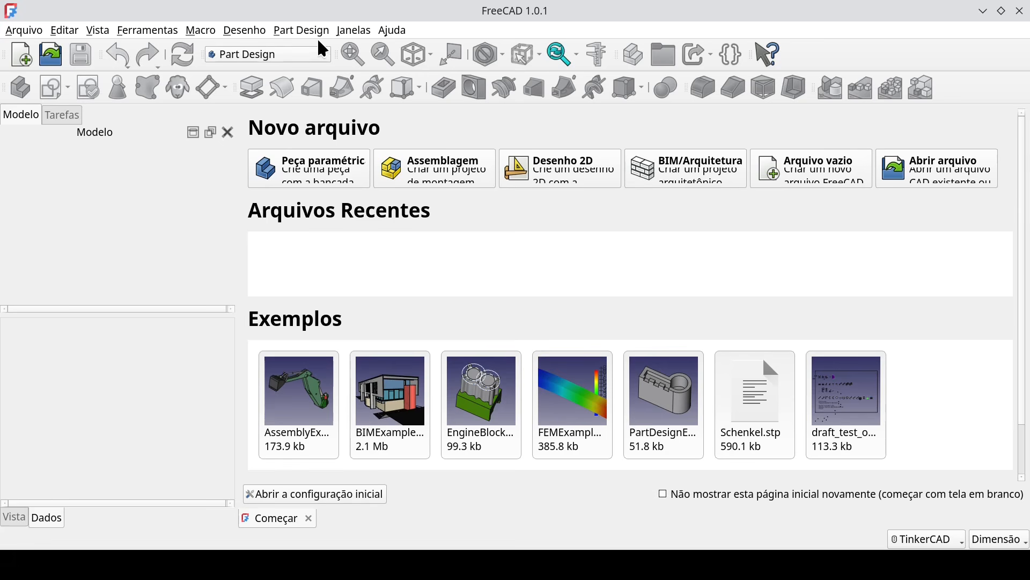
Step: Switch to the Sheet Metal workbench and create a new empty document
{"action": "left_click", "coordinate": [318, 55]}
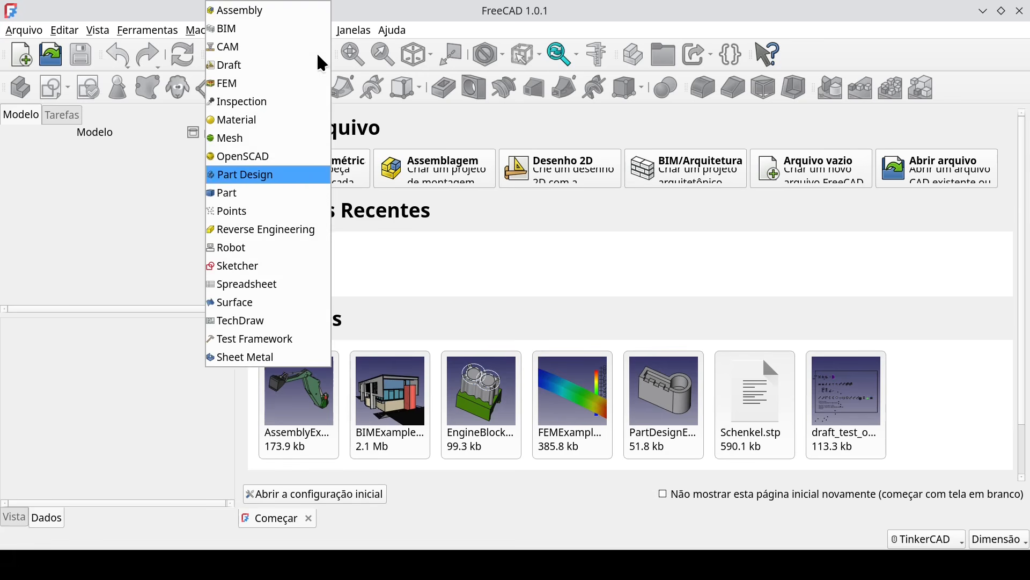
{"action": "left_click", "coordinate": [305, 356]}
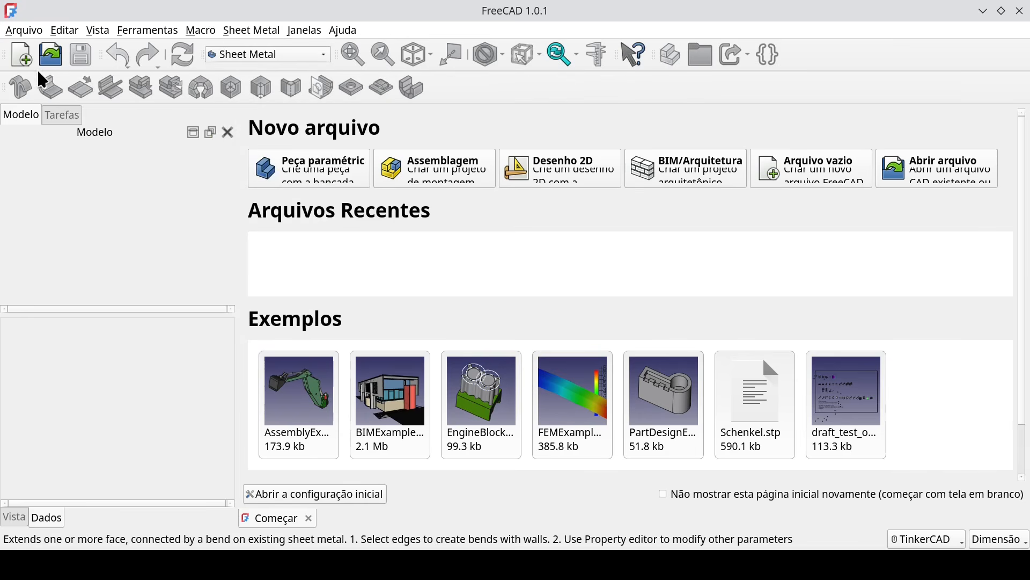
{"action": "left_click", "coordinate": [22, 54]}
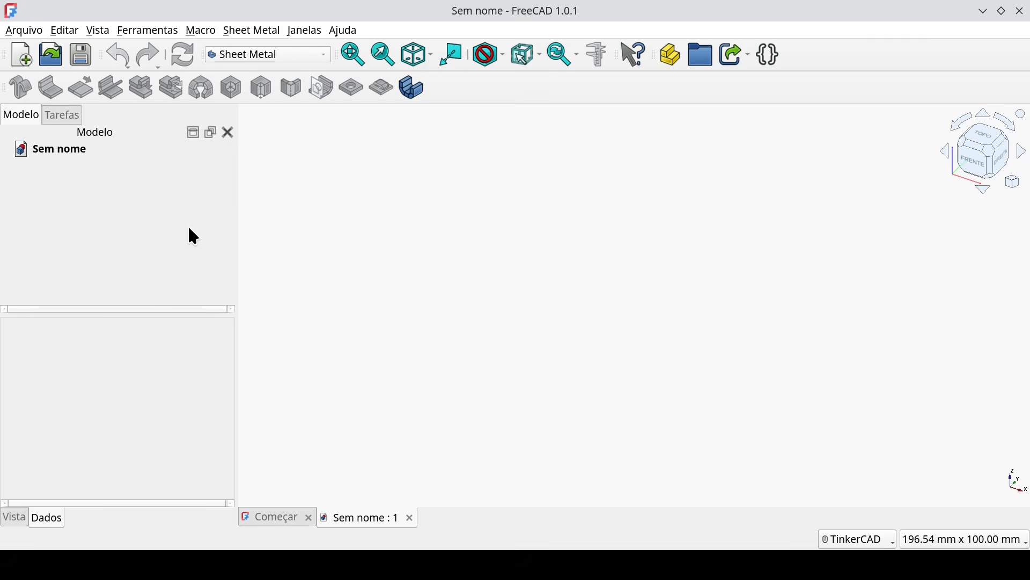
Step: Create a custom toolbar for the Sheet Metal workbench, accepting the suggested name Custom1
{"action": "left_click", "coordinate": [152, 30]}
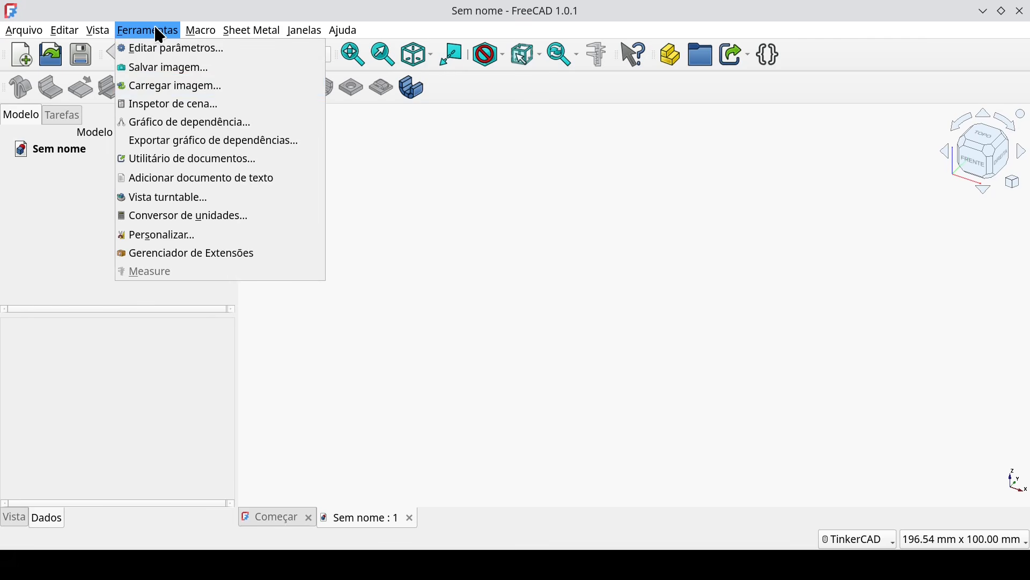
{"action": "left_click", "coordinate": [176, 236]}
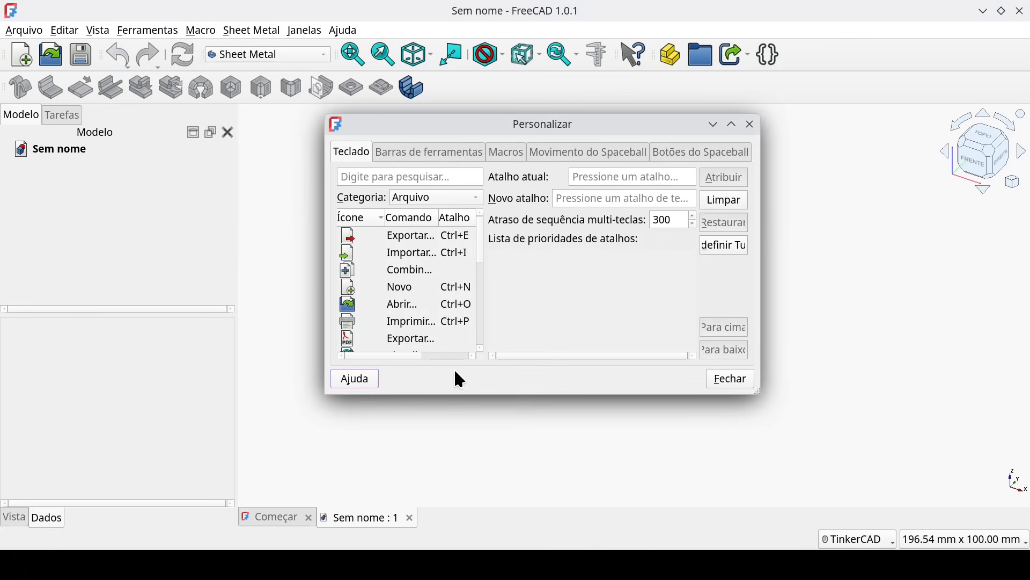
{"action": "left_click", "coordinate": [429, 157]}
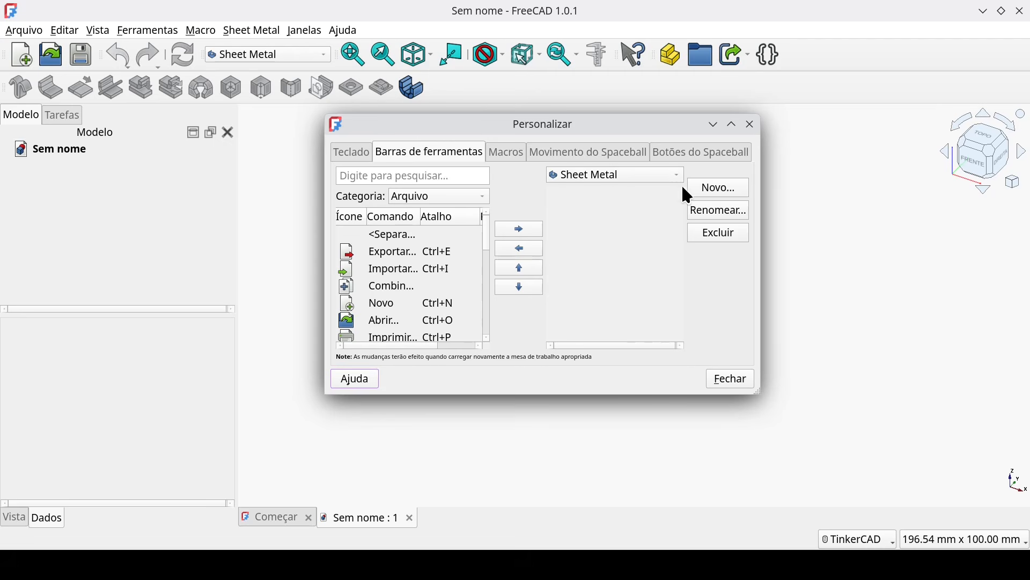
{"action": "left_click", "coordinate": [724, 195]}
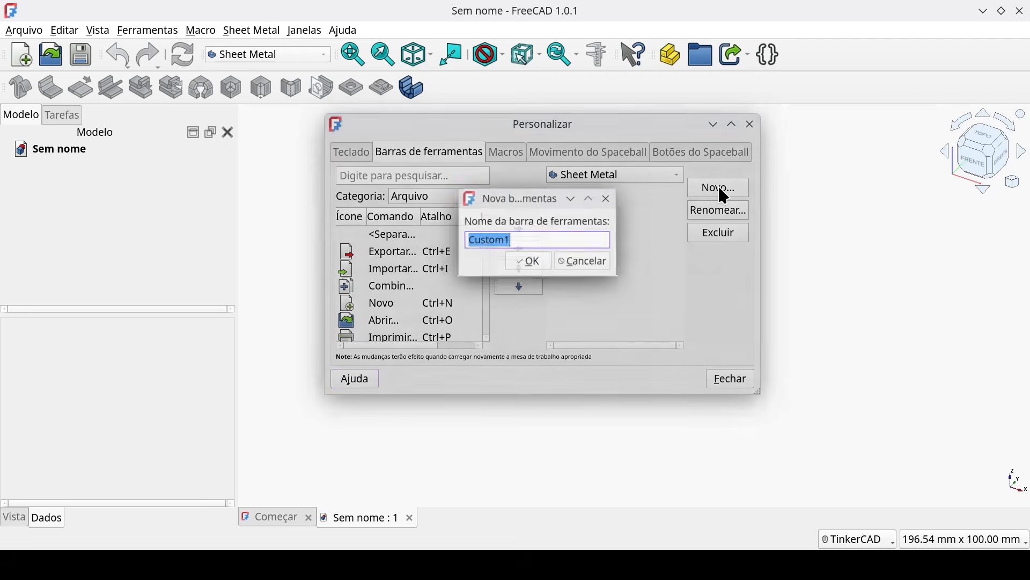
{"action": "left_click", "coordinate": [529, 263]}
Step: Add the PartDesign_NewSketch command "Criar um esboço" to the Custom1 toolbar and place that toolbar beside the Sheet Metal tools
{"action": "scroll", "coordinate": [407, 298], "scroll_direction": "down", "scroll_amount": 3}
{"action": "scroll", "coordinate": [406, 300], "scroll_direction": "up", "scroll_amount": 3}
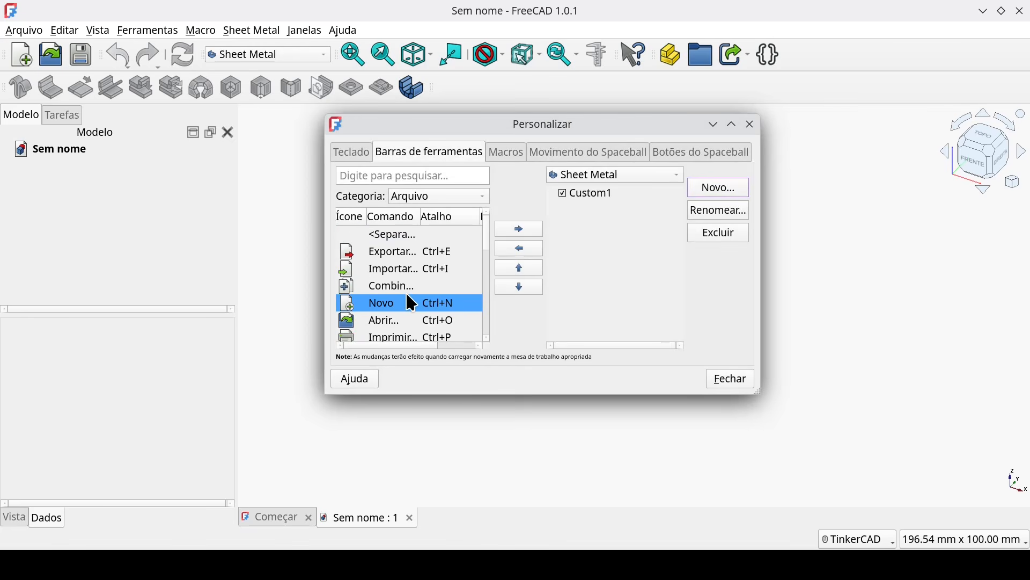
{"action": "left_click", "coordinate": [401, 177]}
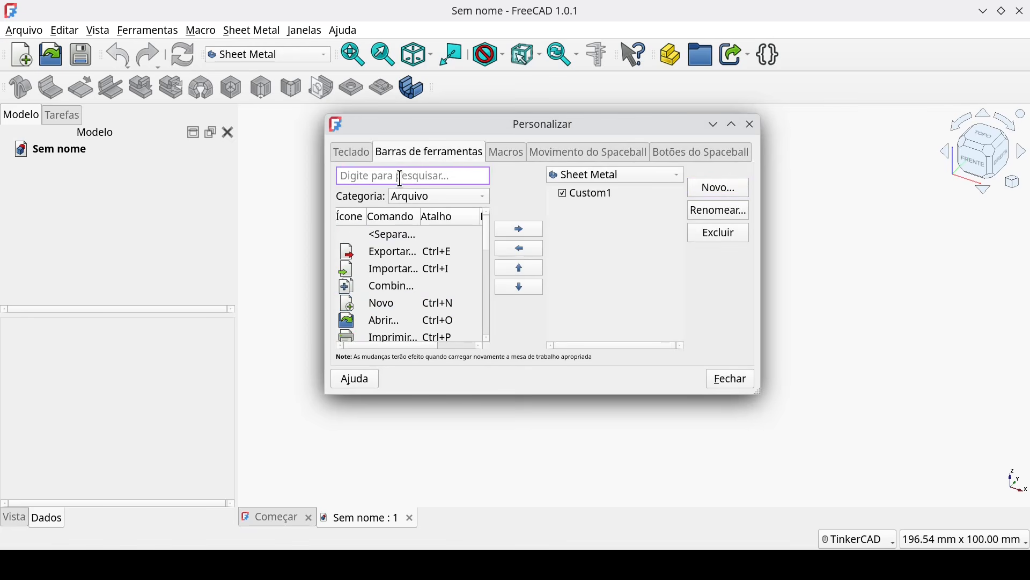
{"action": "type", "text": "esbo"}
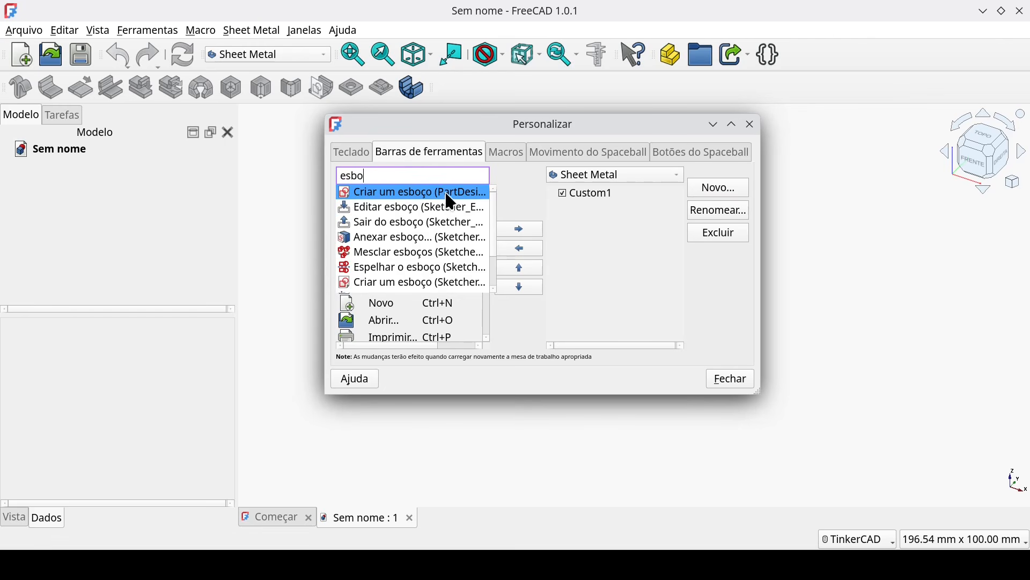
{"action": "left_click", "coordinate": [416, 193]}
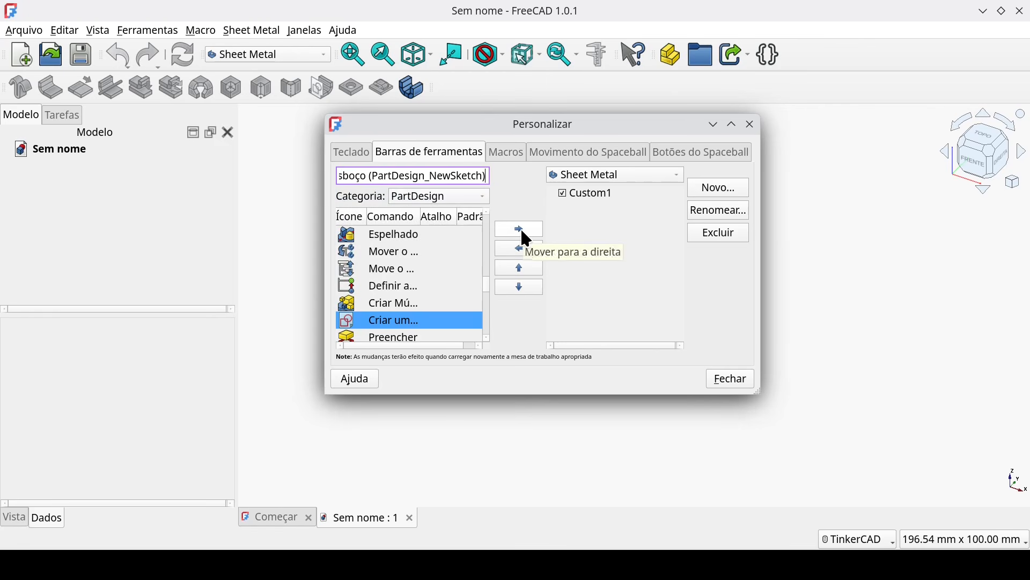
{"action": "left_click", "coordinate": [580, 195]}
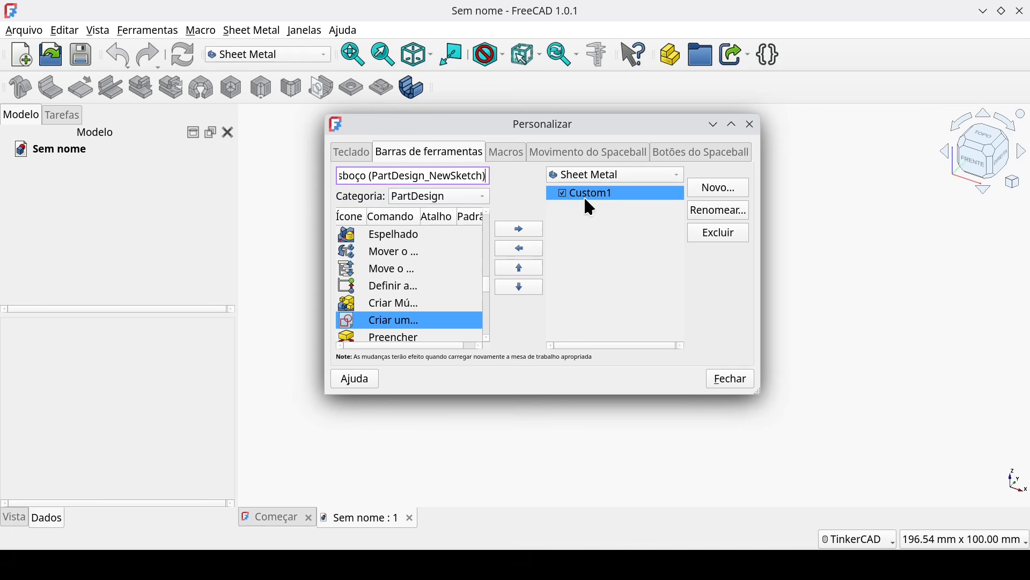
{"action": "left_click", "coordinate": [529, 227]}
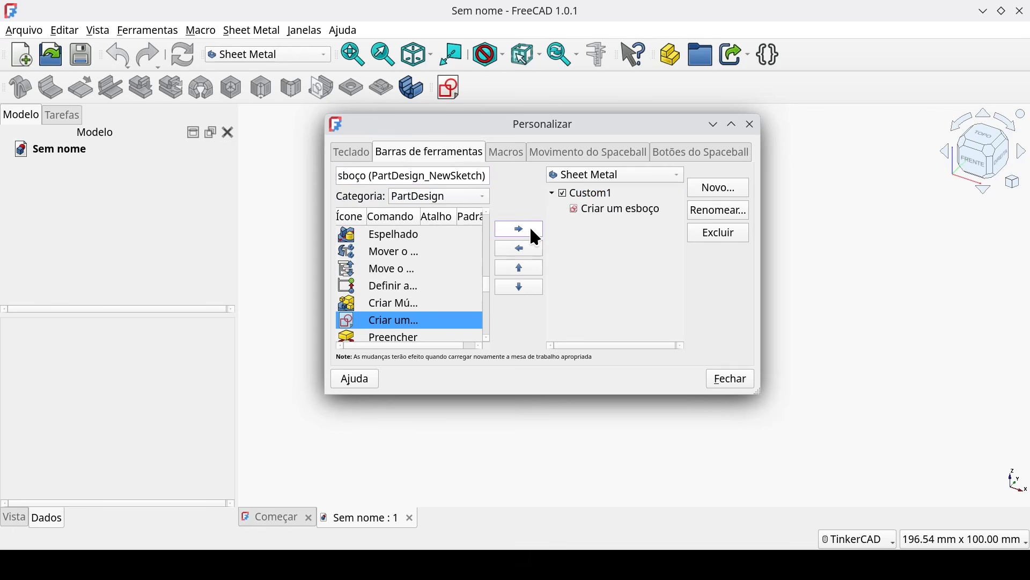
{"action": "left_click", "coordinate": [731, 380]}
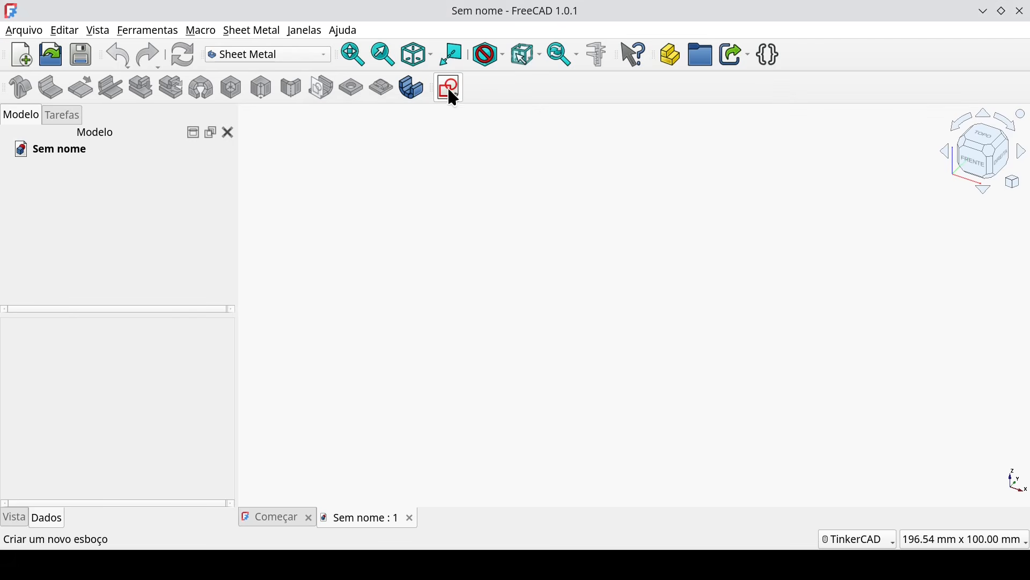
{"action": "left_click", "coordinate": [439, 98]}
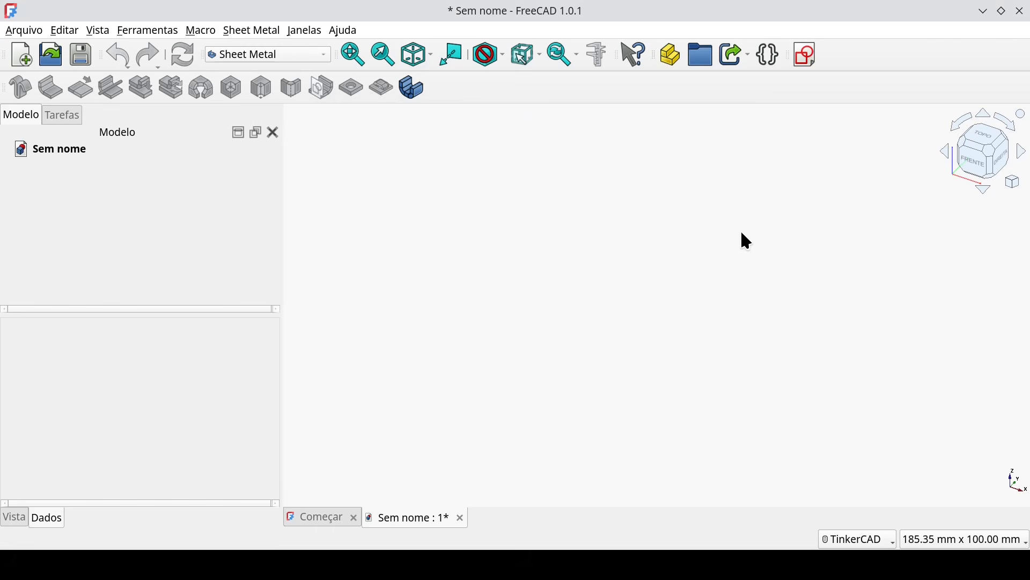
{"action": "left_click_drag", "start_coordinate": [806, 54], "coordinate": [778, 87]}
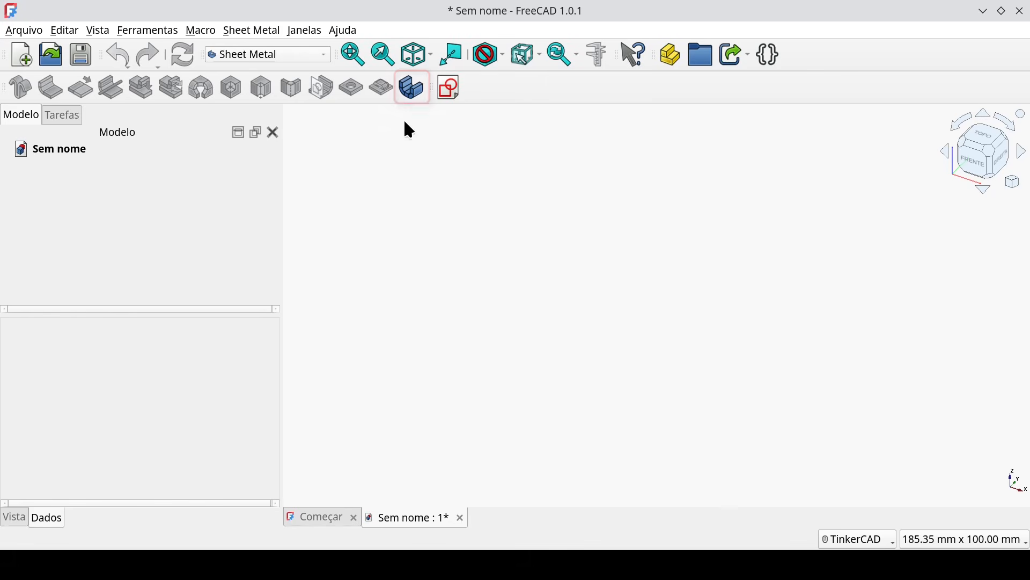
Step: Start a new sheet metal base shape and set its type to Flat
{"action": "left_click", "coordinate": [419, 95]}
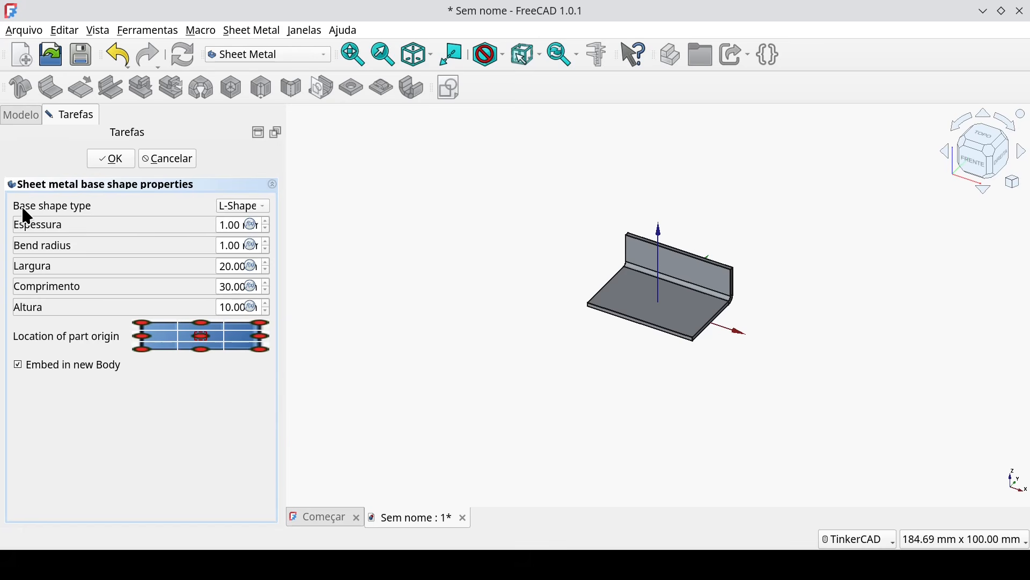
{"action": "left_click", "coordinate": [263, 206]}
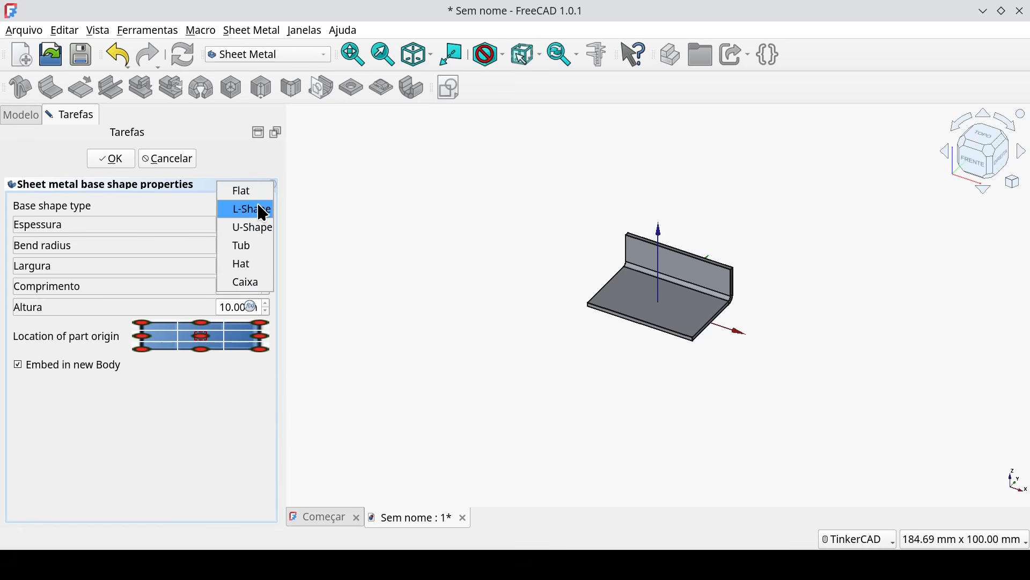
{"action": "left_click", "coordinate": [255, 190]}
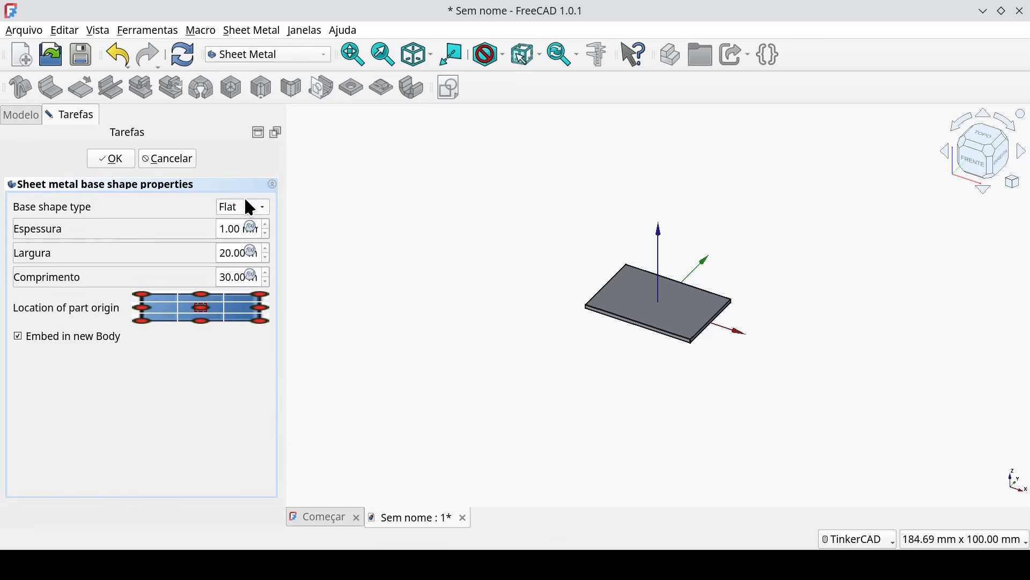
Step: Try the L-Shape, U-Shape, Tub, Caixa and Hat base shape types and return to Flat
{"action": "left_click", "coordinate": [259, 213]}
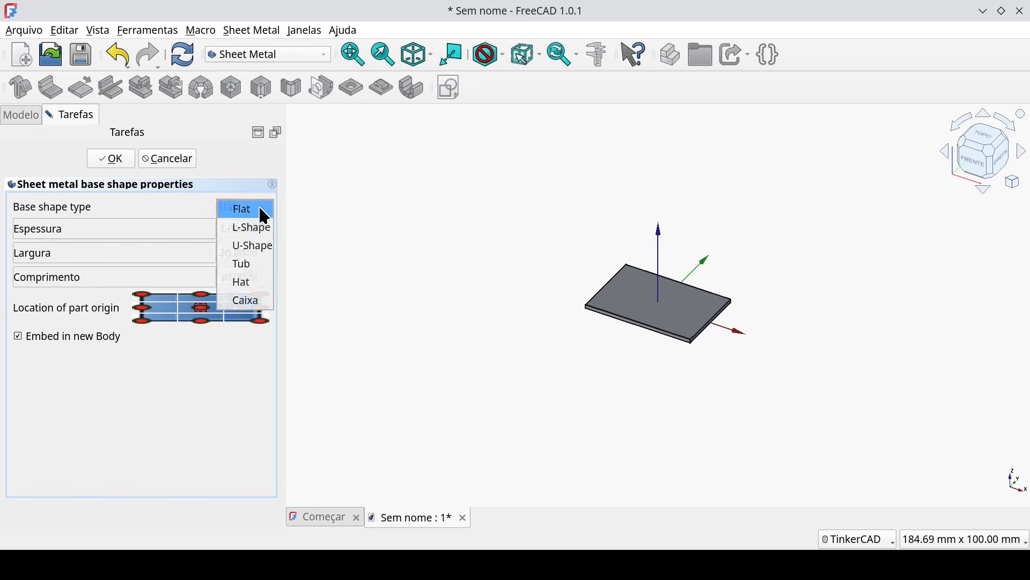
{"action": "left_click", "coordinate": [255, 228]}
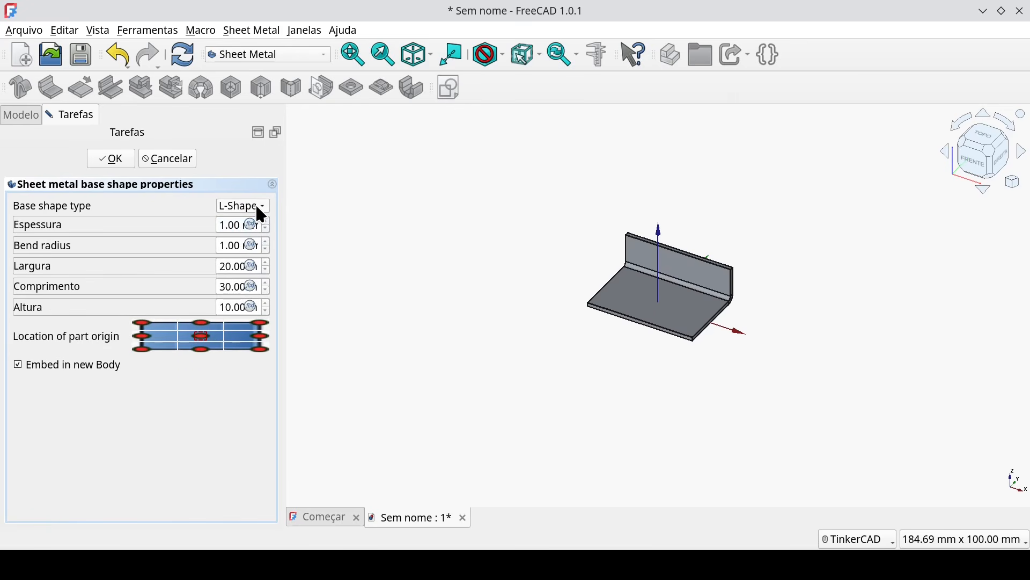
{"action": "left_click", "coordinate": [257, 206]}
{"action": "left_click", "coordinate": [257, 227]}
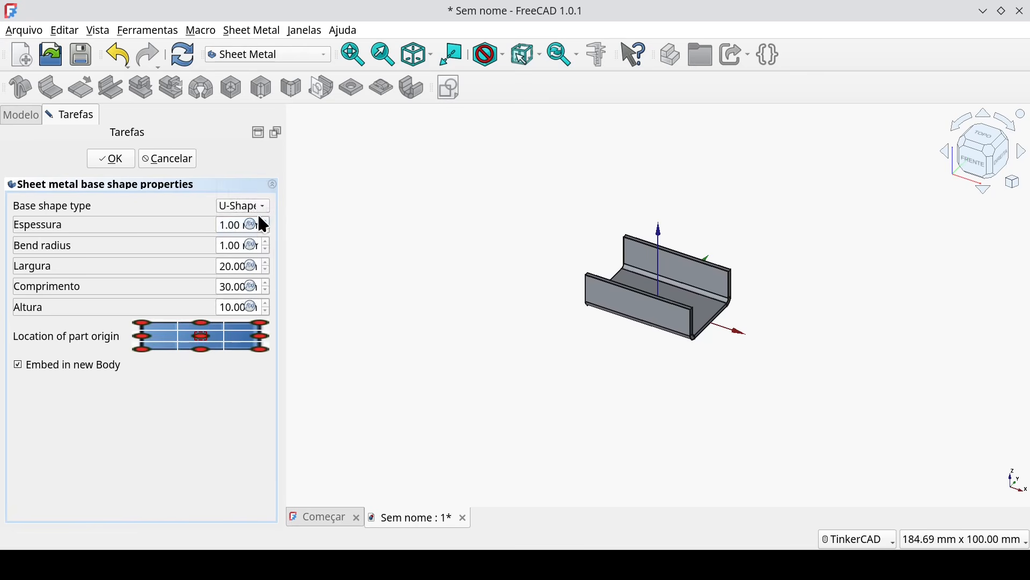
{"action": "left_click", "coordinate": [259, 208]}
{"action": "left_click", "coordinate": [258, 227]}
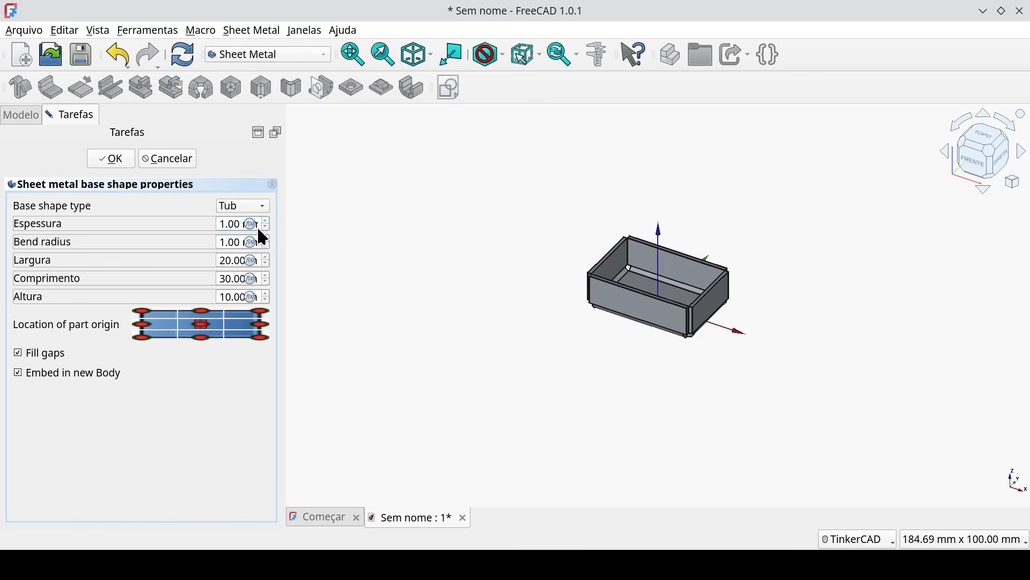
{"action": "left_click", "coordinate": [259, 207]}
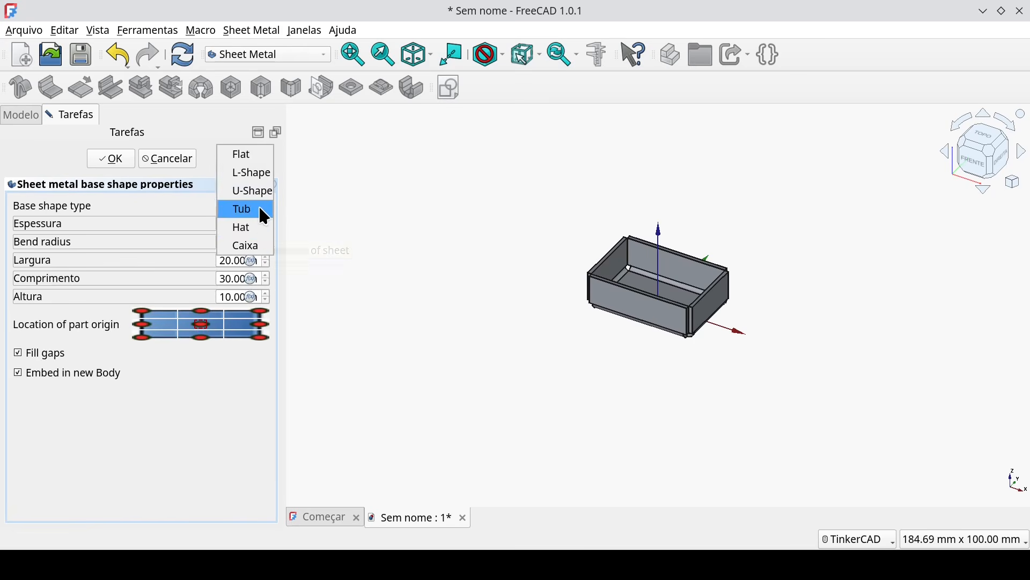
{"action": "left_click", "coordinate": [260, 243]}
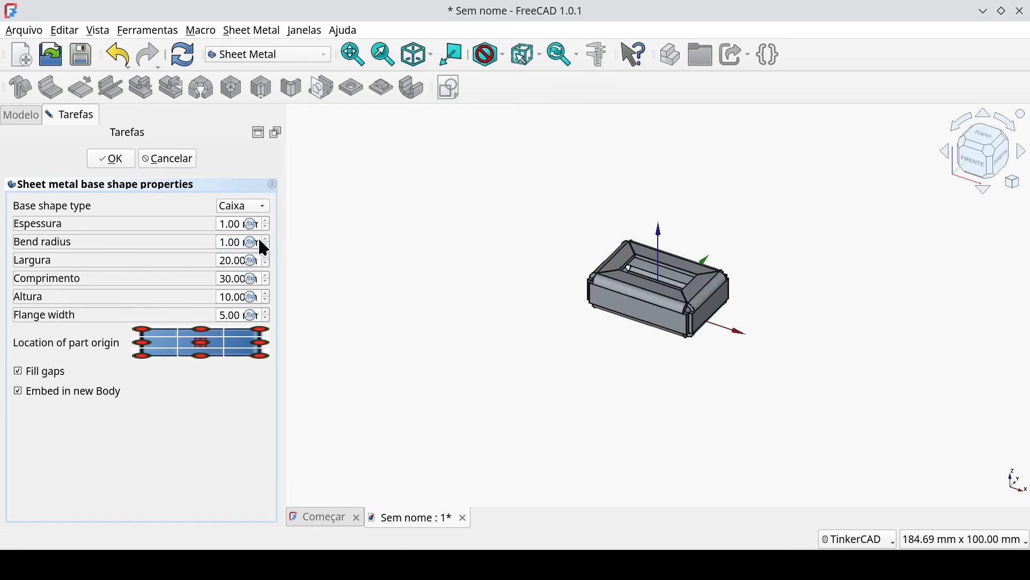
{"action": "left_click", "coordinate": [260, 208]}
{"action": "left_click", "coordinate": [255, 193]}
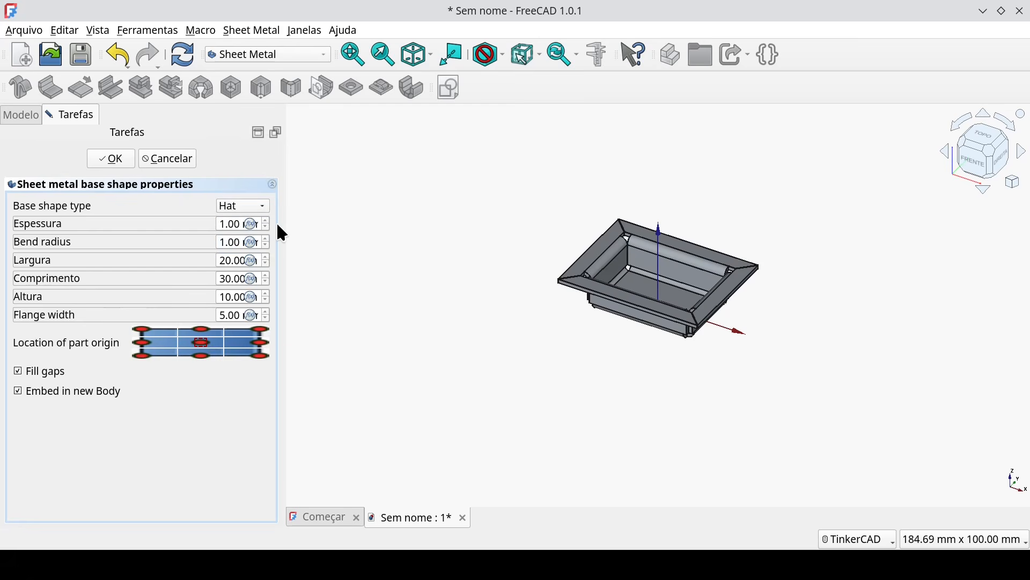
{"action": "left_click", "coordinate": [259, 209]}
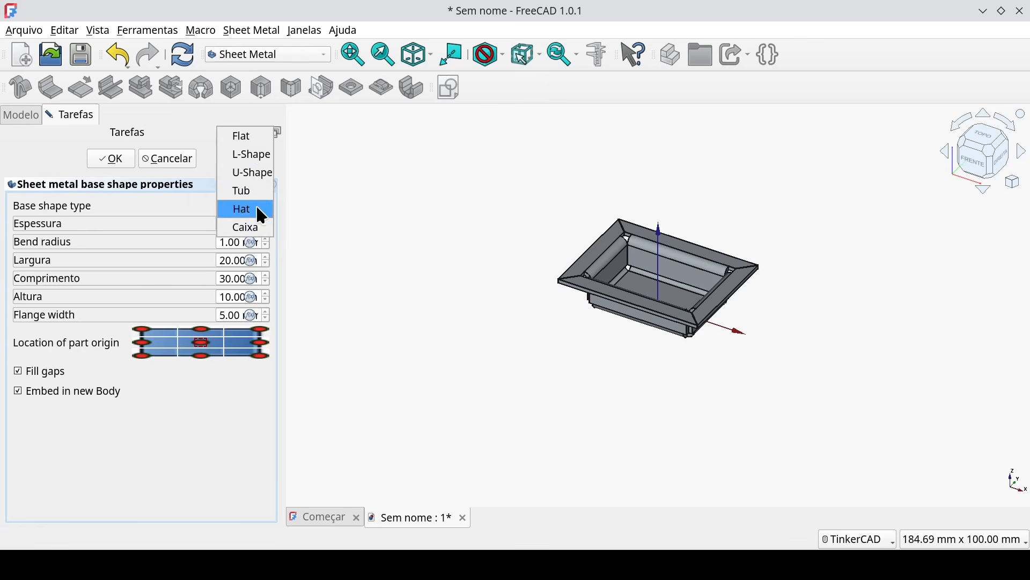
{"action": "left_click", "coordinate": [250, 140]}
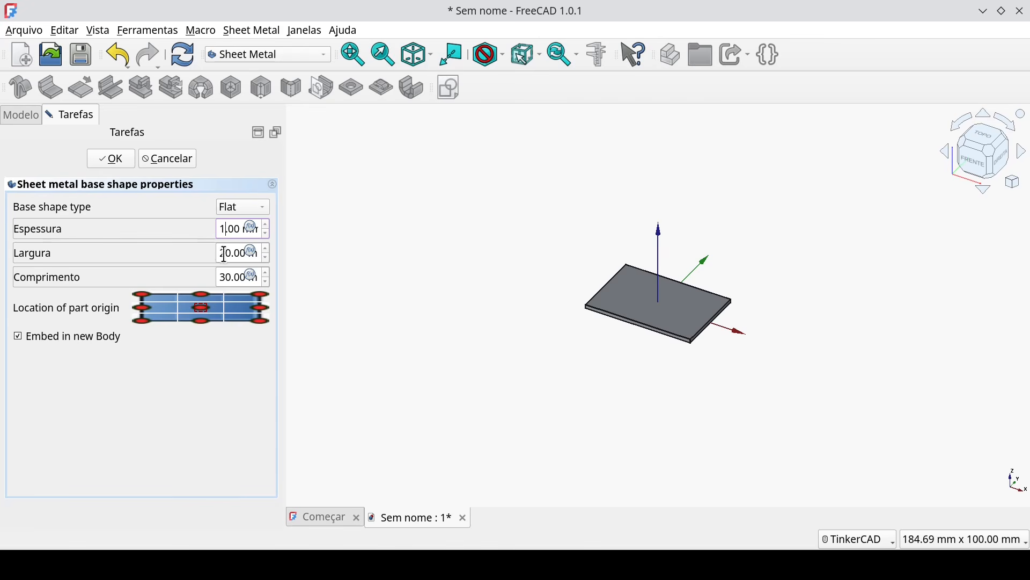
Step: Set the flat base shape's width (Largura) to 50 mm and its length (Comprimento) to 80 mm
{"action": "double_click", "coordinate": [234, 256]}
{"action": "type", "text": "50"}
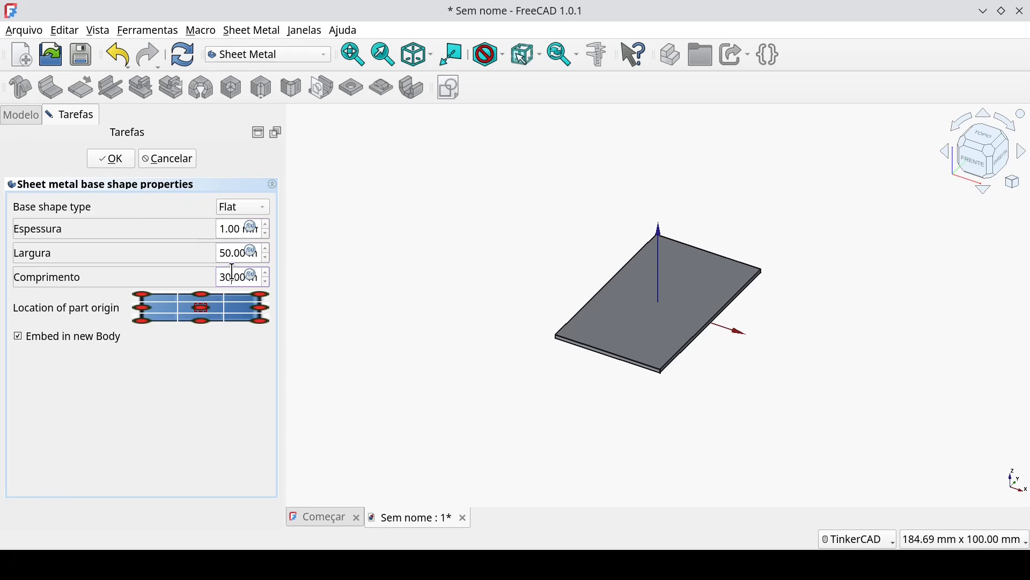
{"action": "double_click", "coordinate": [233, 276]}
{"action": "type", "text": "80"}
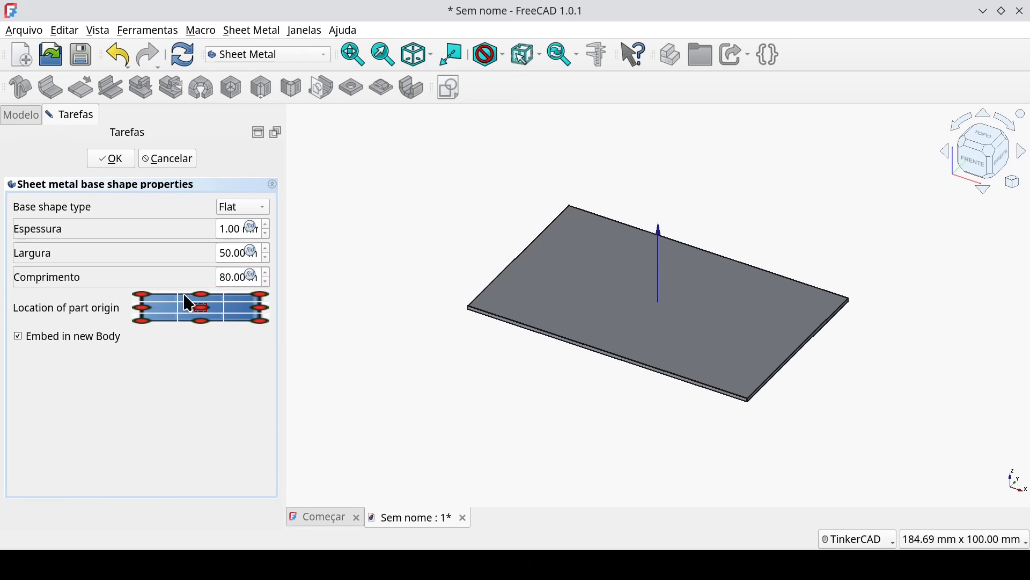
Step: Try the part origin at two corners of the plate, set it back to the centre and accept the base shape
{"action": "left_click", "coordinate": [144, 321]}
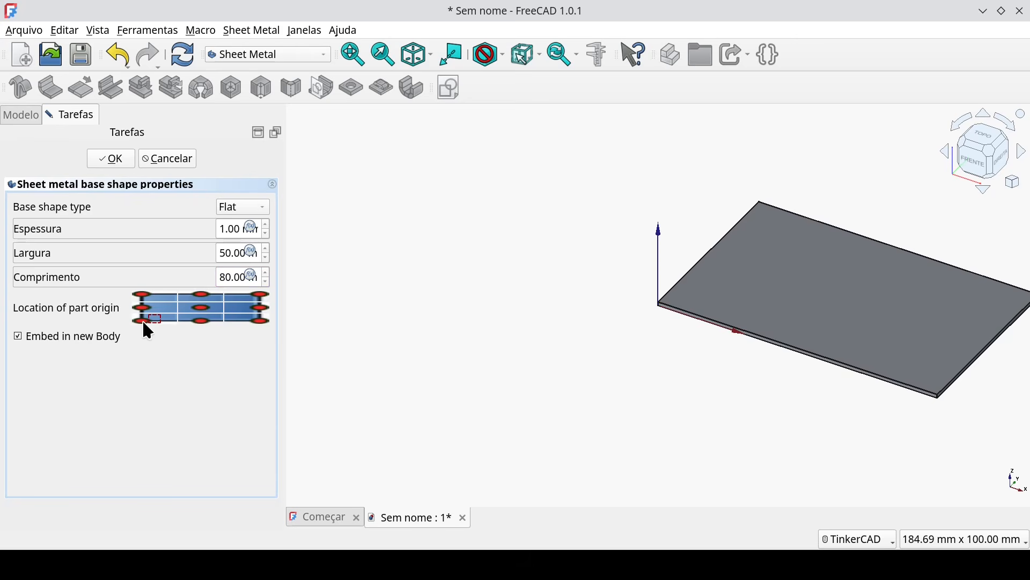
{"action": "left_click", "coordinate": [144, 296]}
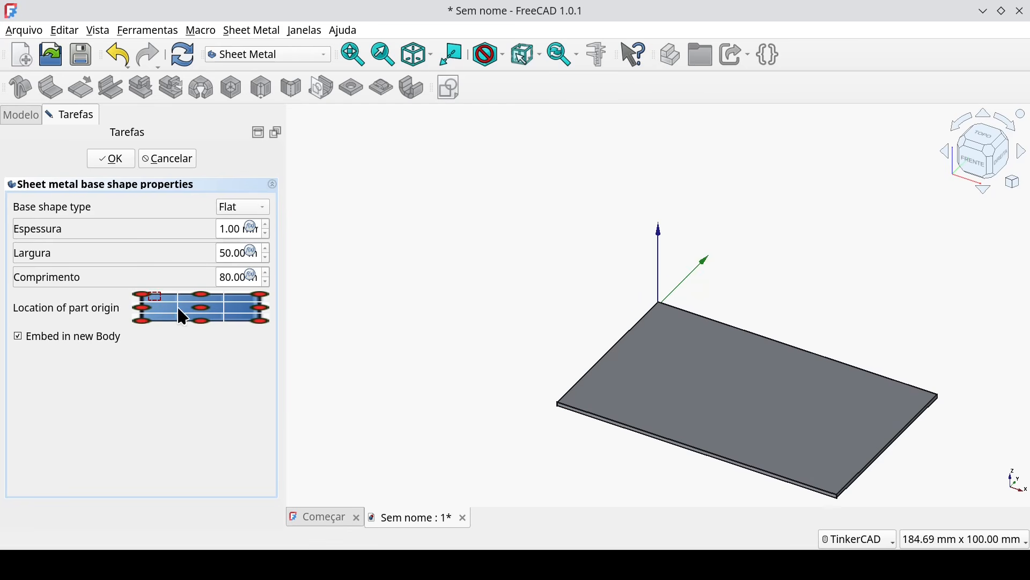
{"action": "left_click", "coordinate": [201, 309]}
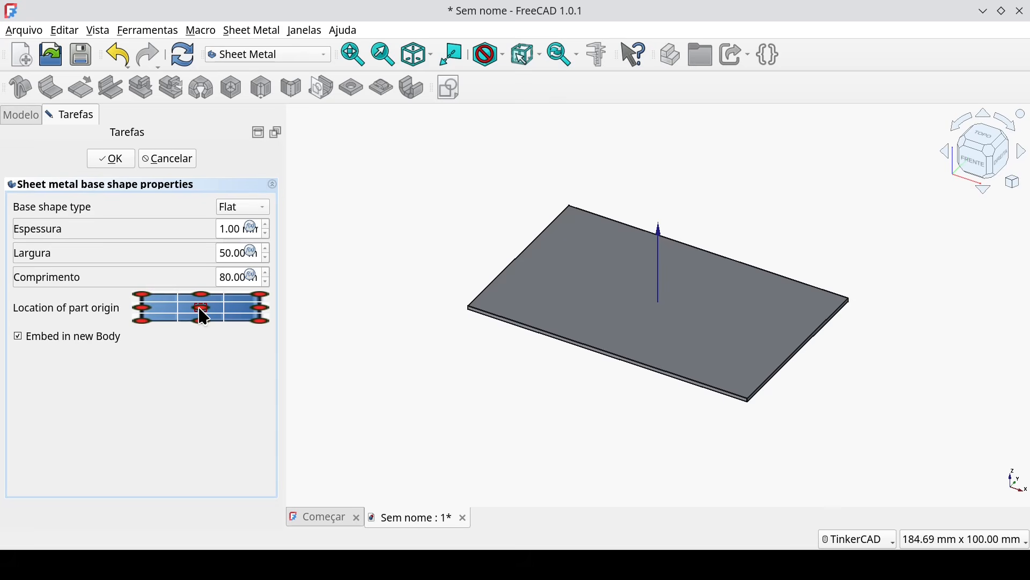
{"action": "left_click", "coordinate": [113, 160]}
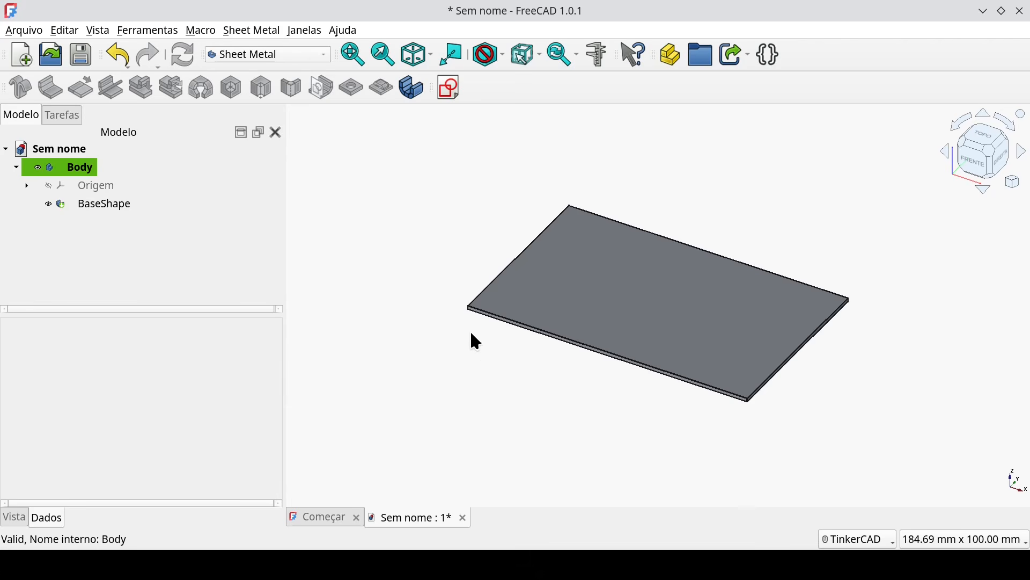
Step: Add a flange along the plate's long front edge with a length of 15 mm, keeping the Leg length mode
{"action": "left_click", "coordinate": [501, 315]}
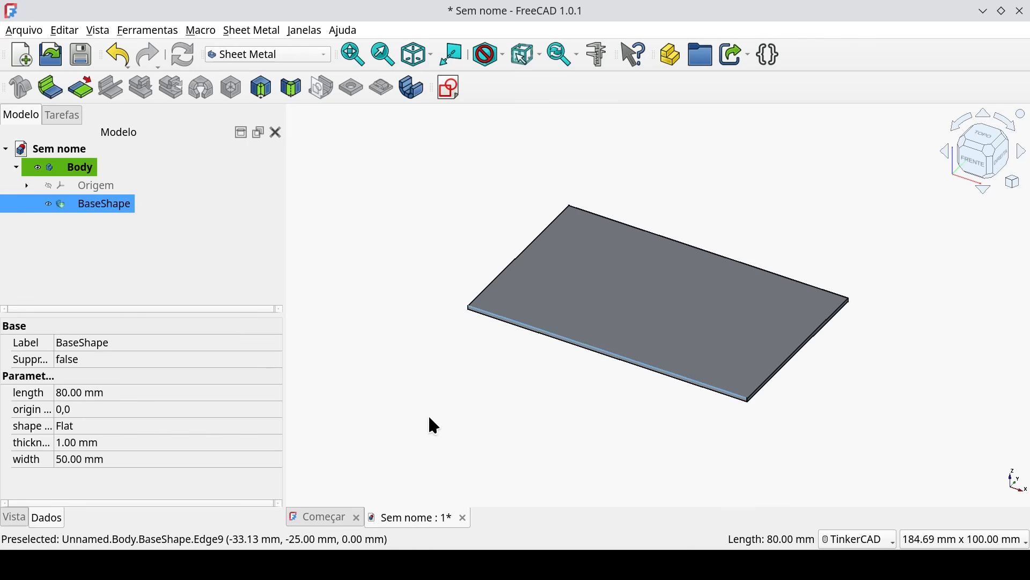
{"action": "left_click", "coordinate": [50, 87]}
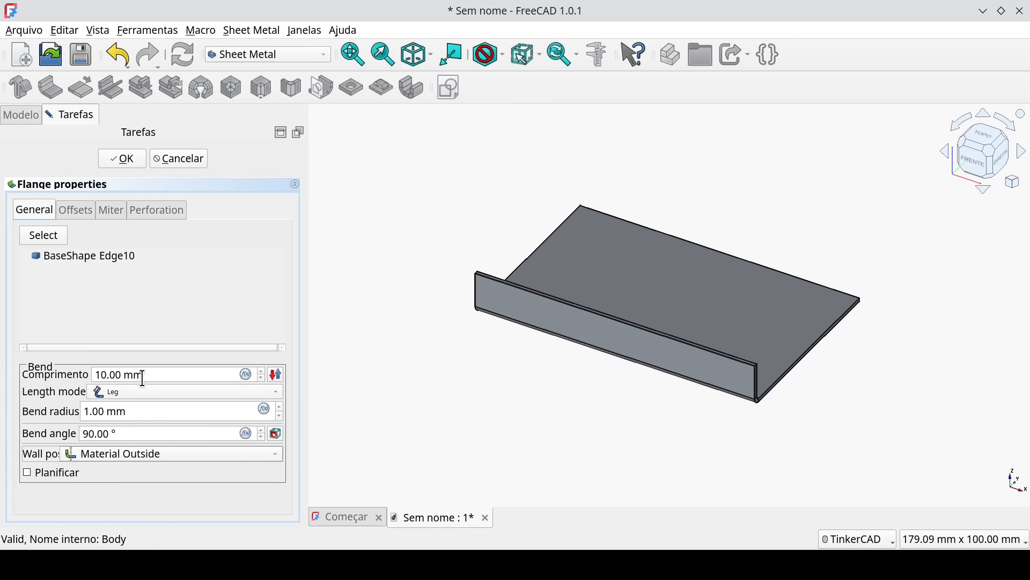
{"action": "left_click_drag", "start_coordinate": [156, 375], "coordinate": [73, 365]}
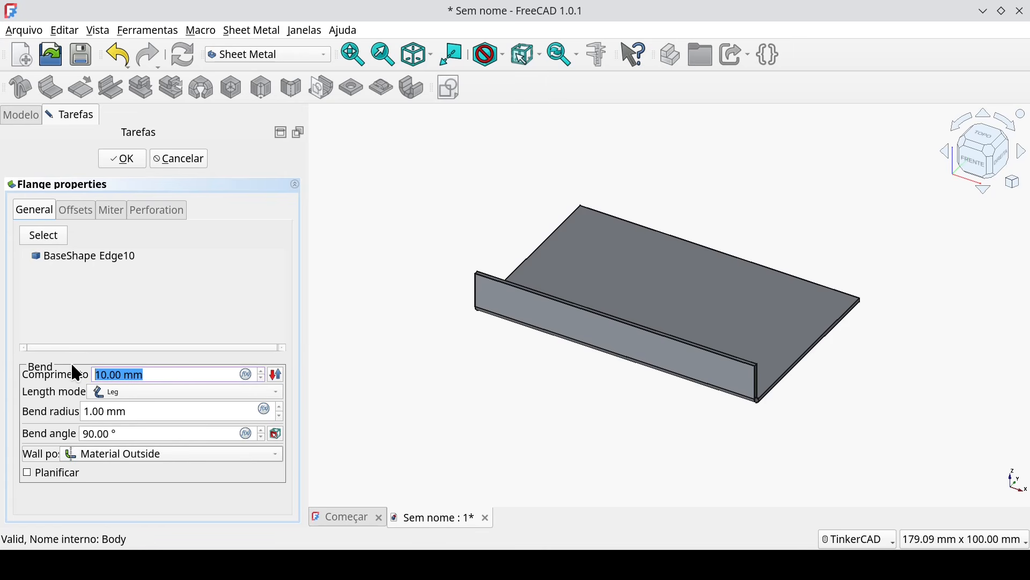
{"action": "type", "text": "150"}
{"action": "key", "text": "BackSpace"}
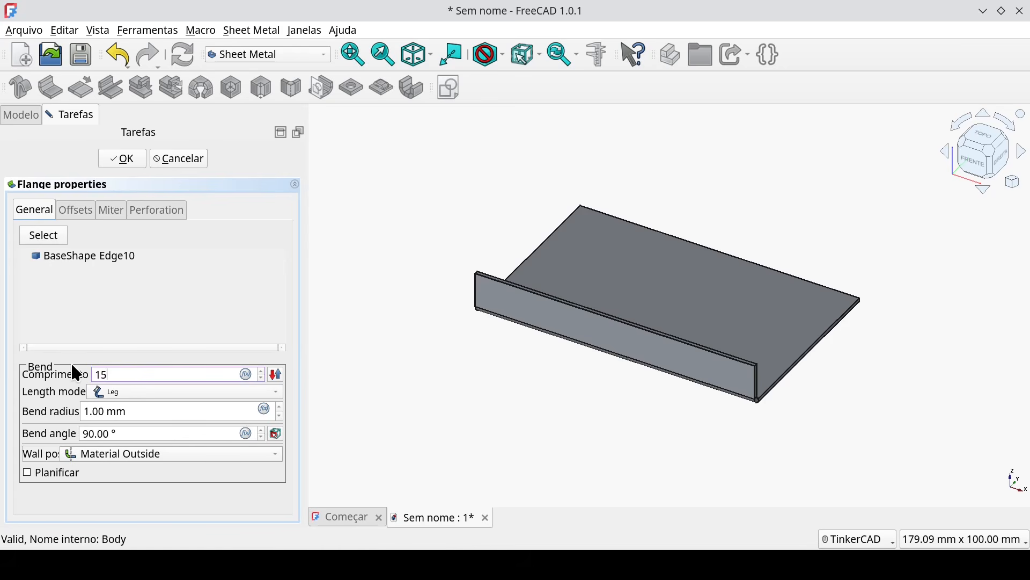
{"action": "left_click", "coordinate": [153, 391]}
{"action": "left_click", "coordinate": [157, 398]}
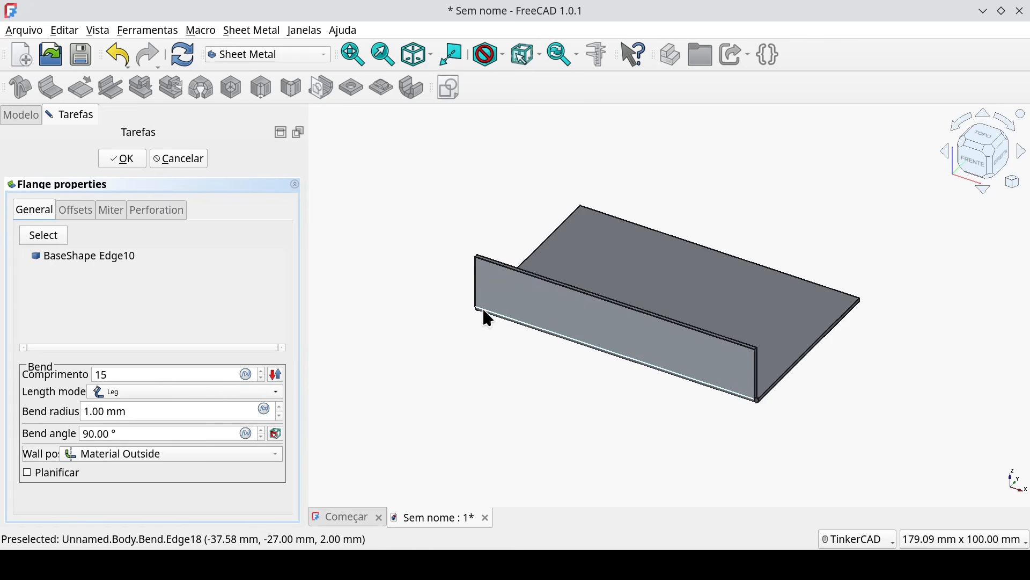
Step: Compare the Outer Sharp, Inner Sharp and Tangential length modes on the flange and return to Leg
{"action": "scroll", "coordinate": [768, 379], "scroll_direction": "up", "scroll_amount": 5}
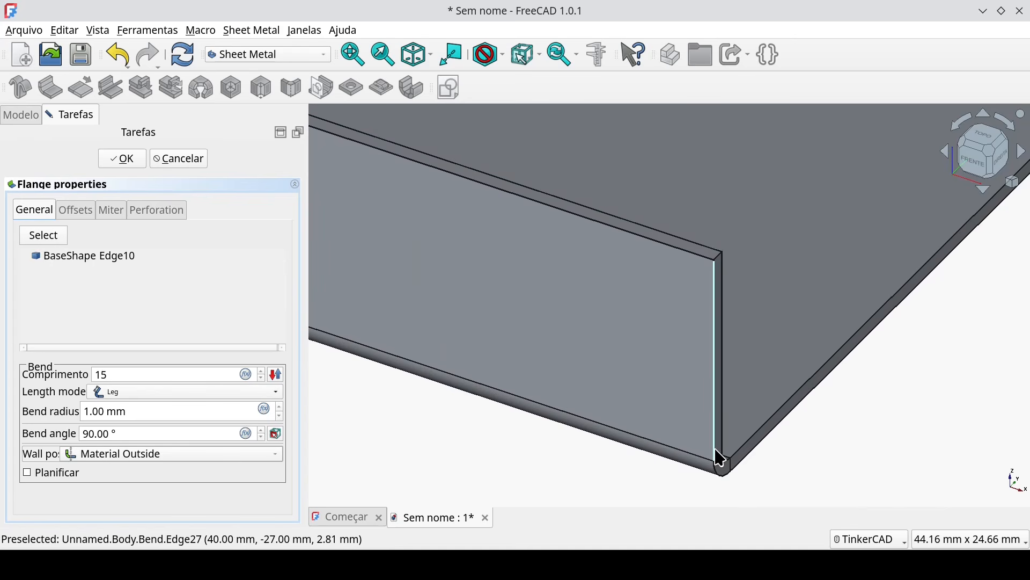
{"action": "left_click", "coordinate": [276, 394]}
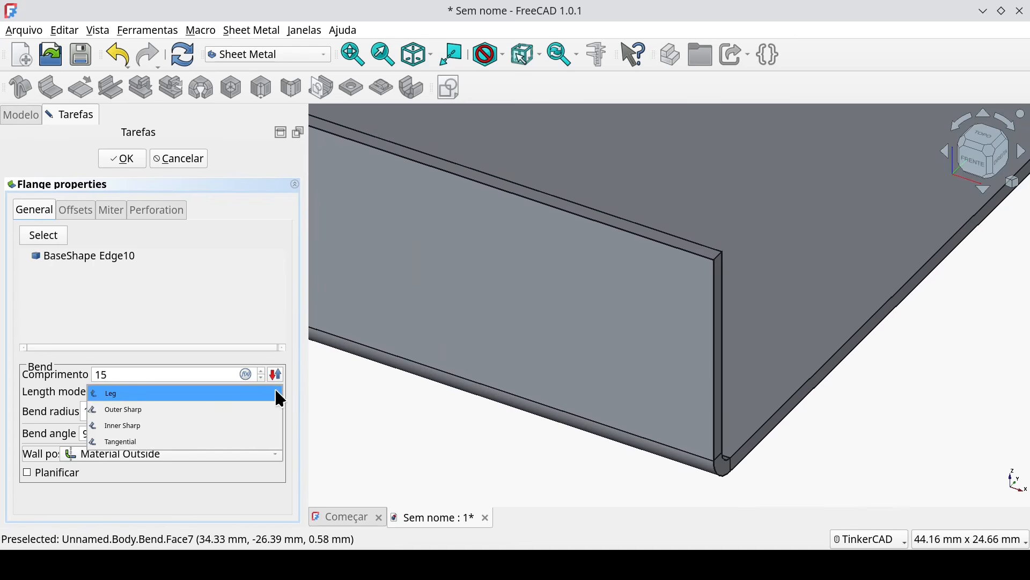
{"action": "left_click", "coordinate": [262, 416]}
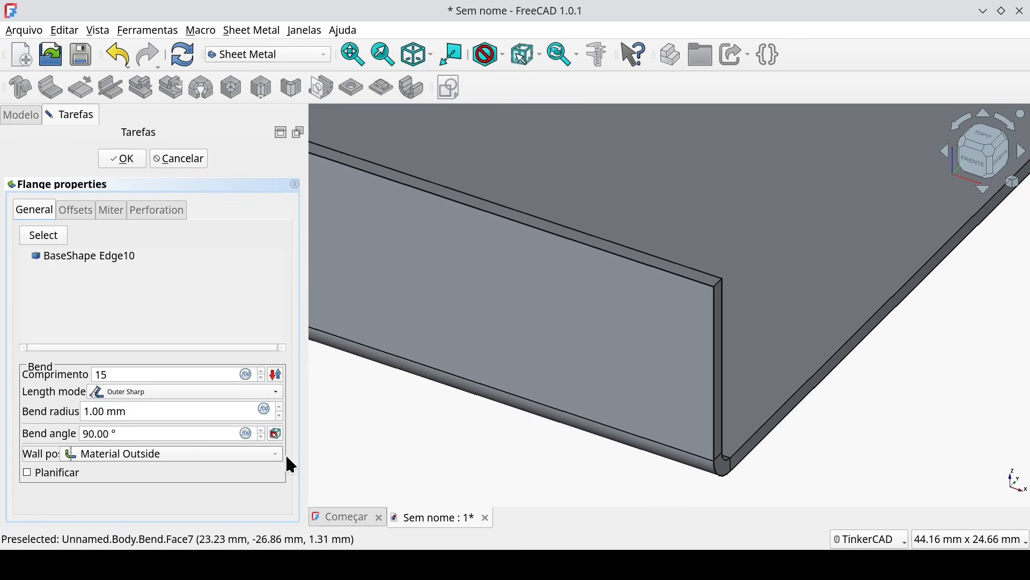
{"action": "left_click", "coordinate": [276, 393]}
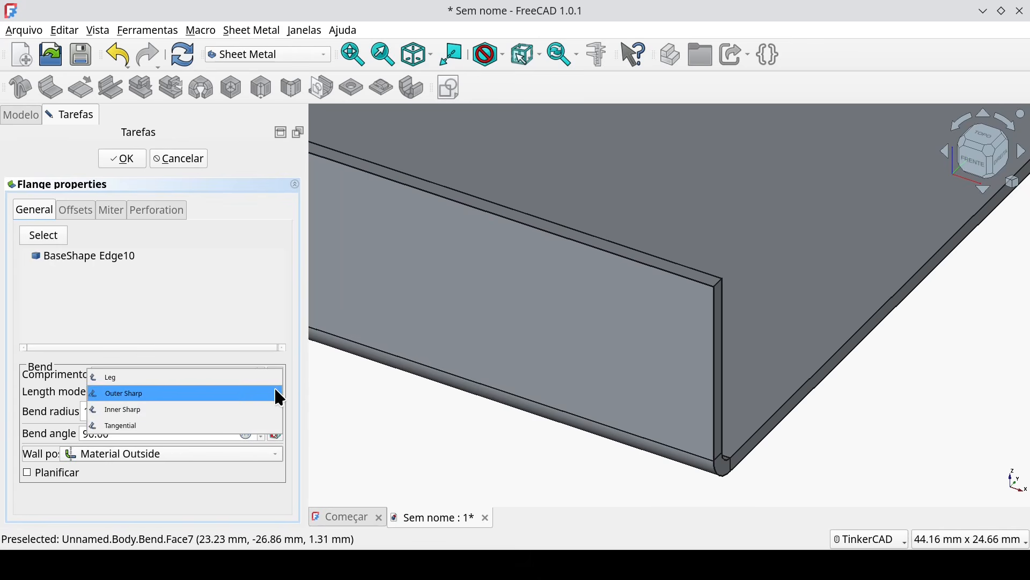
{"action": "left_click", "coordinate": [234, 410]}
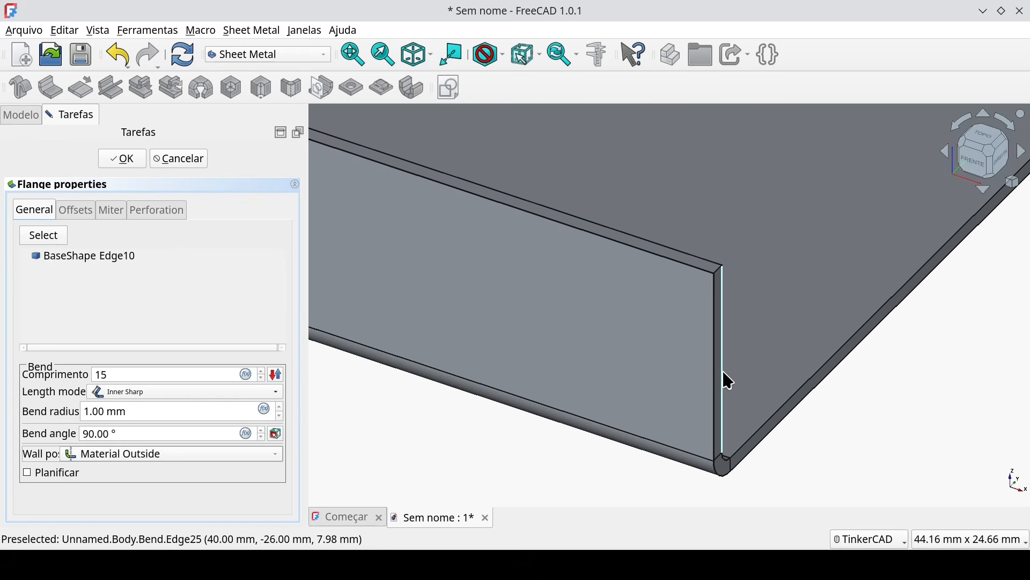
{"action": "left_click", "coordinate": [234, 393]}
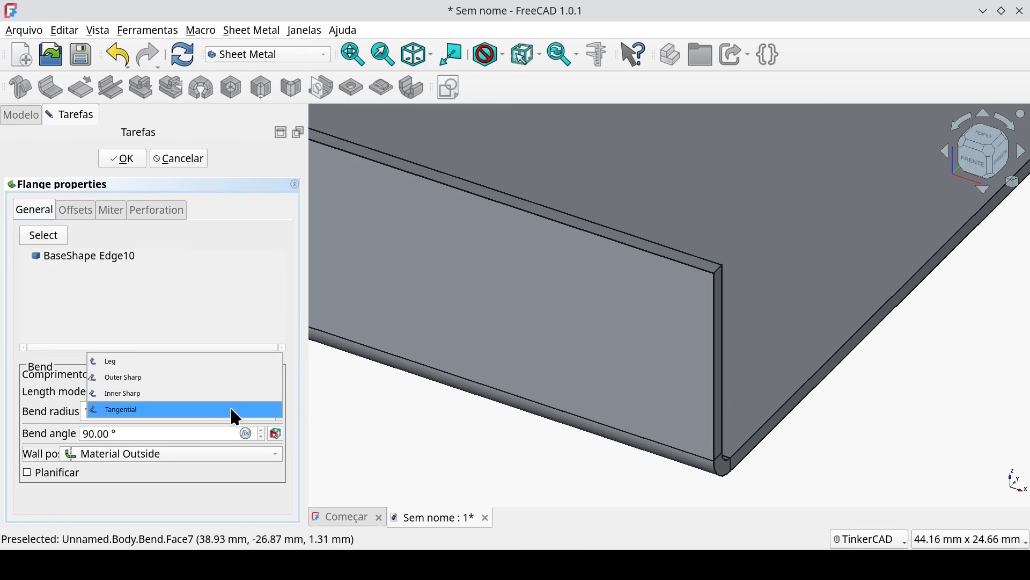
{"action": "left_click", "coordinate": [231, 410]}
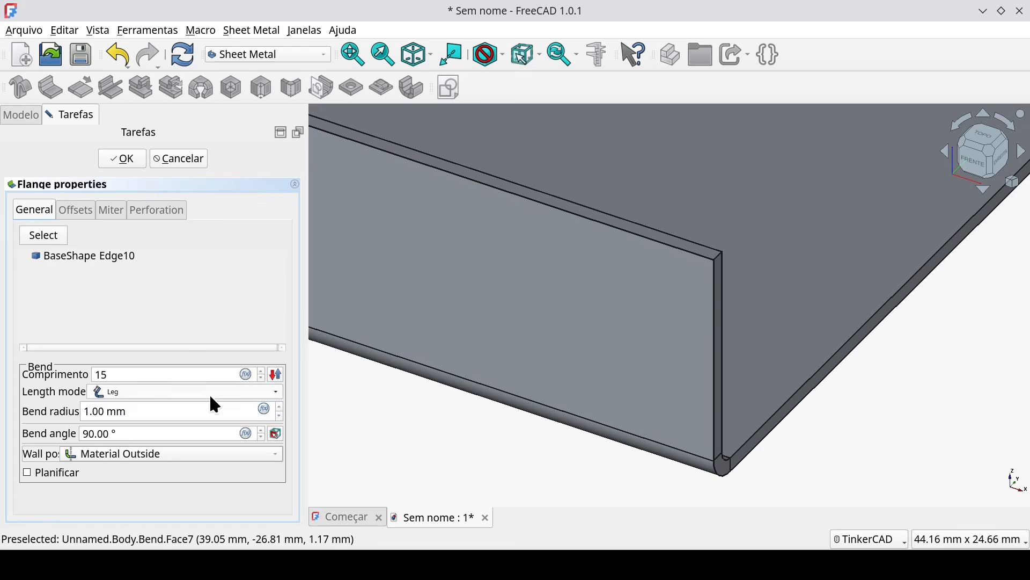
{"action": "left_click", "coordinate": [193, 412]}
Step: Try a 2 mm bend radius on the flange, checking the bend profile from the side, and set it back to 1 mm
{"action": "right_click_drag", "start_coordinate": [743, 506], "coordinate": [766, 486]}
{"action": "left_click", "coordinate": [993, 163]}
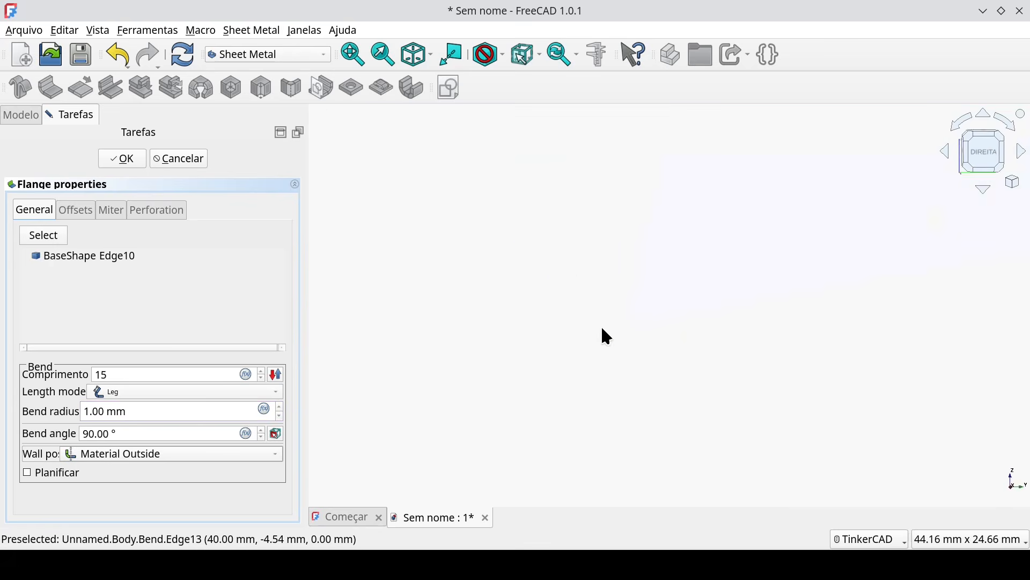
{"action": "scroll", "coordinate": [580, 317], "scroll_direction": "up", "scroll_amount": 6}
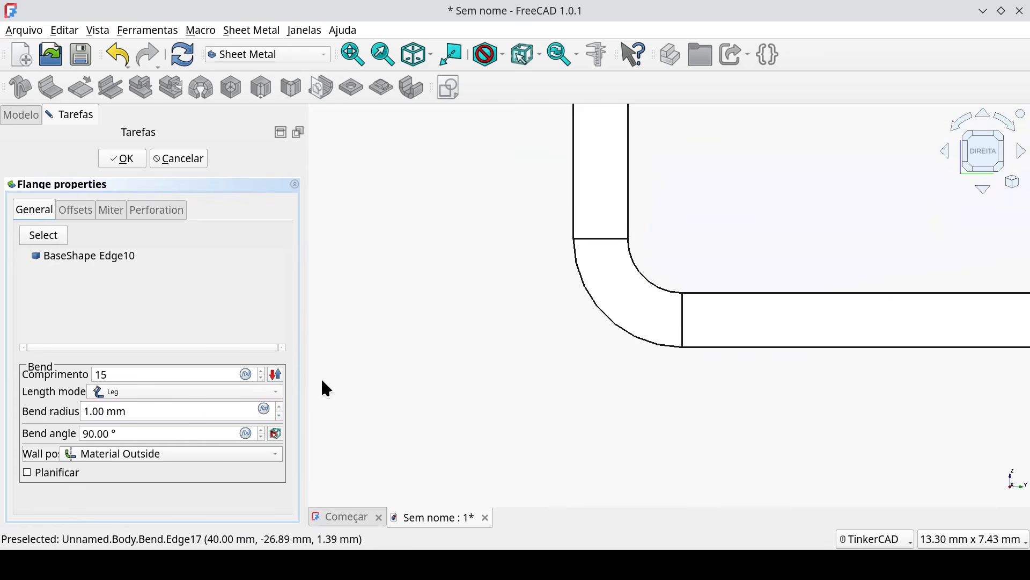
{"action": "left_click_drag", "start_coordinate": [157, 408], "coordinate": [30, 407]}
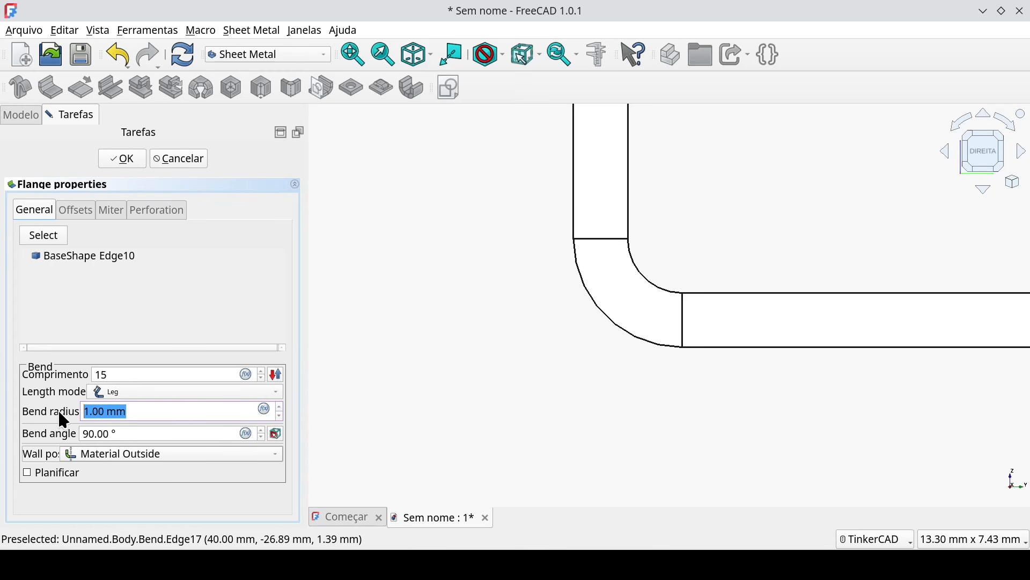
{"action": "type", "text": "2"}
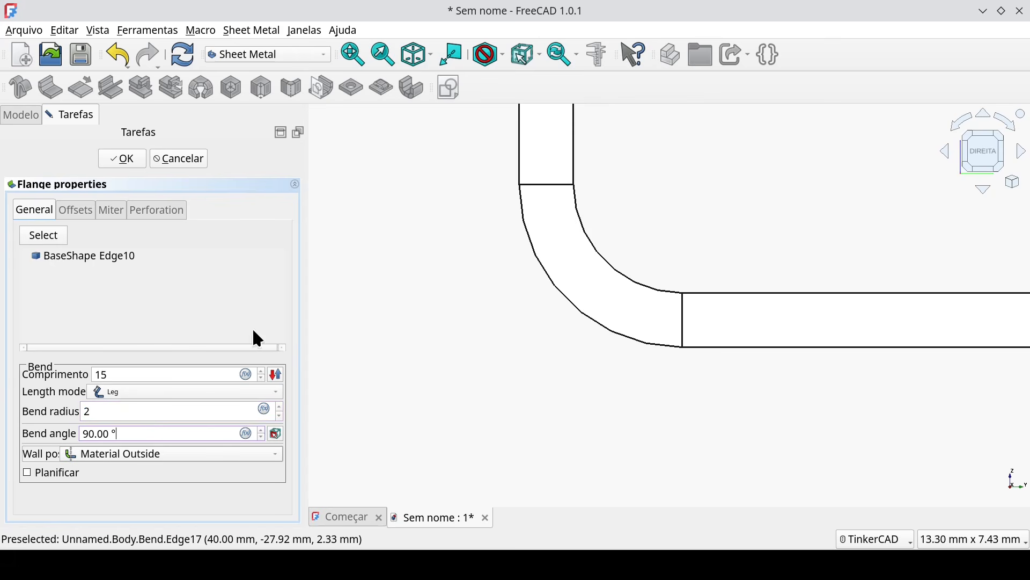
{"action": "left_click_drag", "start_coordinate": [148, 435], "coordinate": [40, 398]}
{"action": "type", "text": "1"}
{"action": "left_click", "coordinate": [153, 433]}
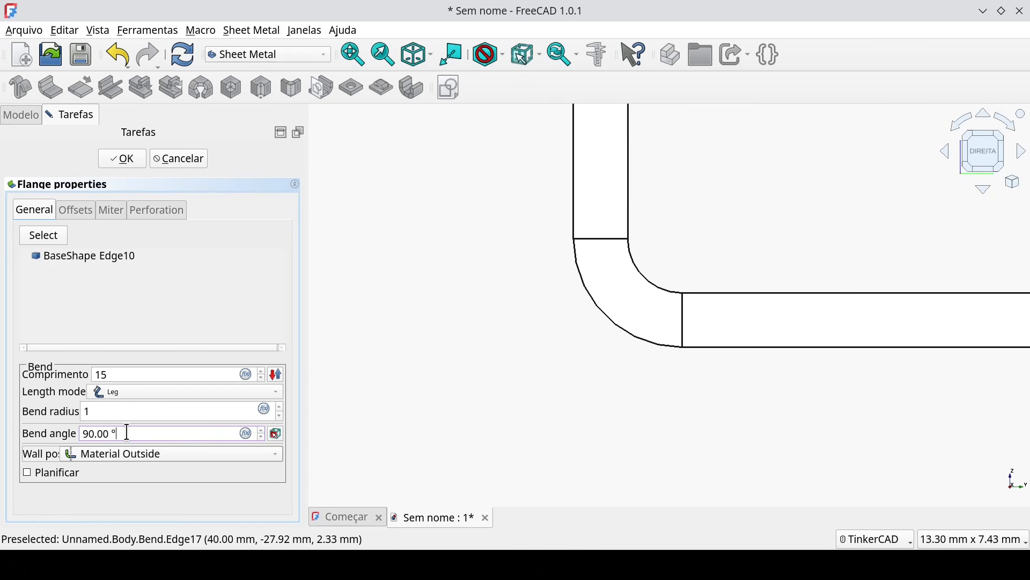
Step: Try a 45° bend angle on the flange, checking the bend profile from the side, and set it back to 90°
{"action": "left_click_drag", "start_coordinate": [127, 433], "coordinate": [67, 434]}
{"action": "type", "text": "45"}
{"action": "left_click", "coordinate": [172, 414]}
{"action": "scroll", "coordinate": [521, 423], "scroll_direction": "down", "scroll_amount": 3}
{"action": "middle_click_drag", "start_coordinate": [491, 402], "coordinate": [522, 404]}
{"action": "scroll", "coordinate": [665, 415], "scroll_direction": "up", "scroll_amount": 2}
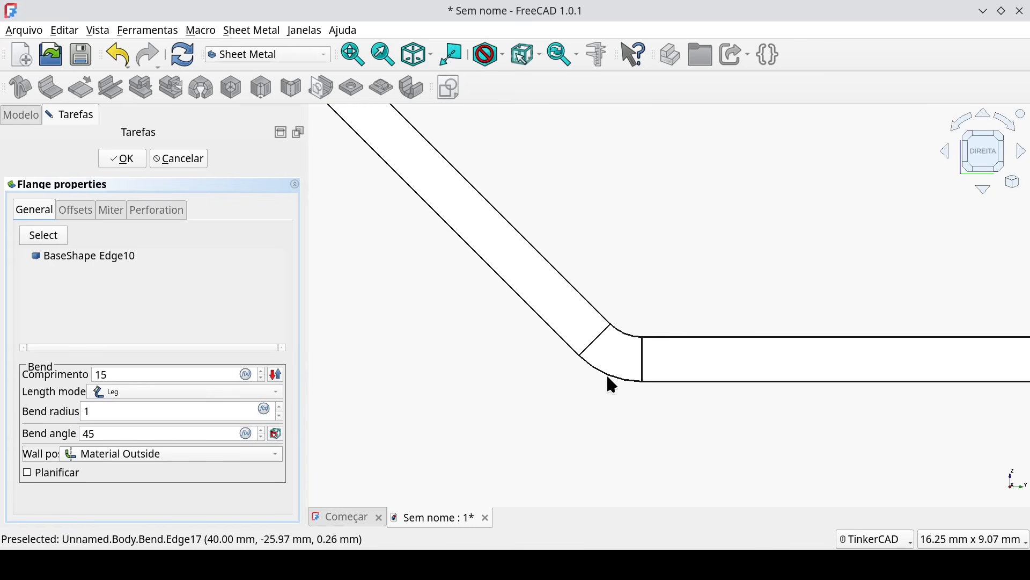
{"action": "left_click_drag", "start_coordinate": [129, 432], "coordinate": [45, 436]}
{"action": "type", "text": "99"}
{"action": "key", "text": "BackSpace"}
{"action": "type", "text": "0"}
{"action": "left_click", "coordinate": [163, 414]}
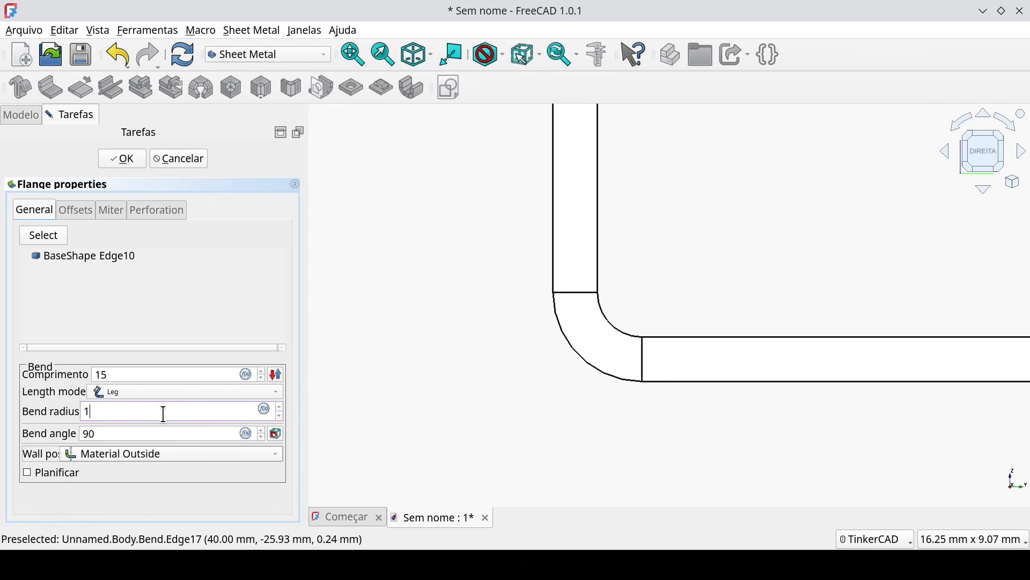
Step: Compare the Material Inside and Thickness Outside wall positions on the flange
{"action": "scroll", "coordinate": [382, 418], "scroll_direction": "down", "scroll_amount": 2}
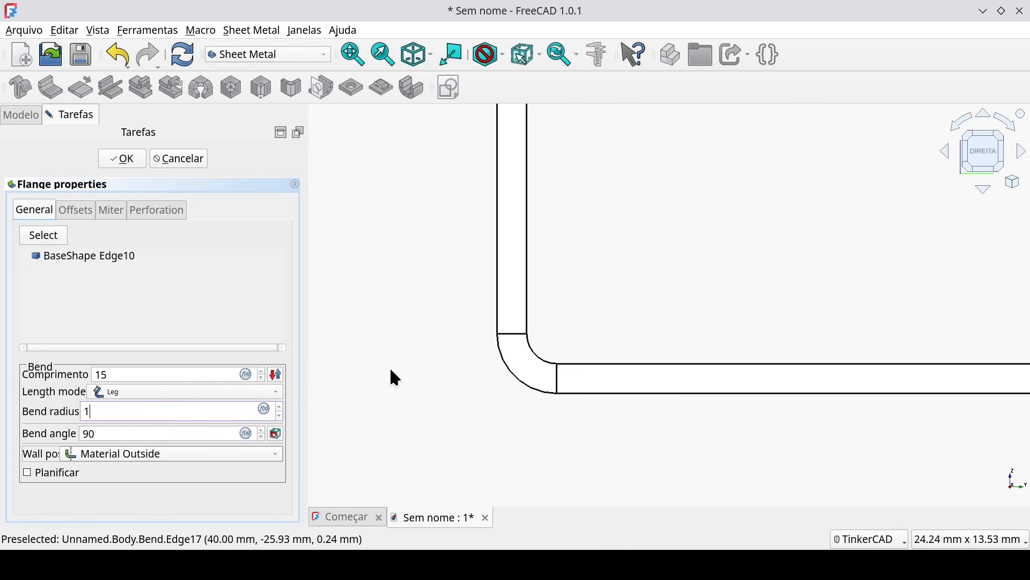
{"action": "middle_click_drag", "start_coordinate": [337, 435], "coordinate": [355, 422]}
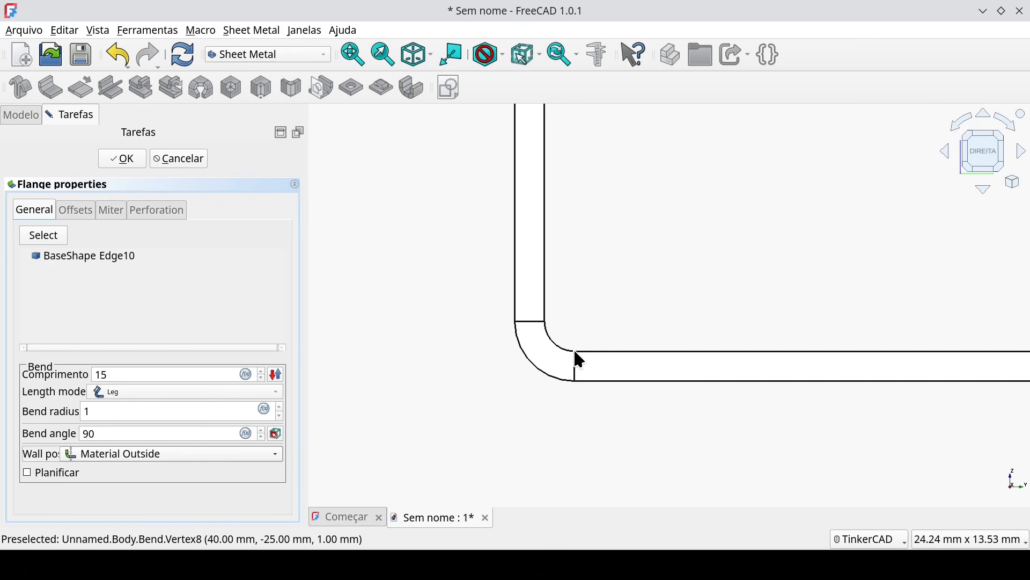
{"action": "right_click_drag", "start_coordinate": [576, 346], "coordinate": [533, 413]}
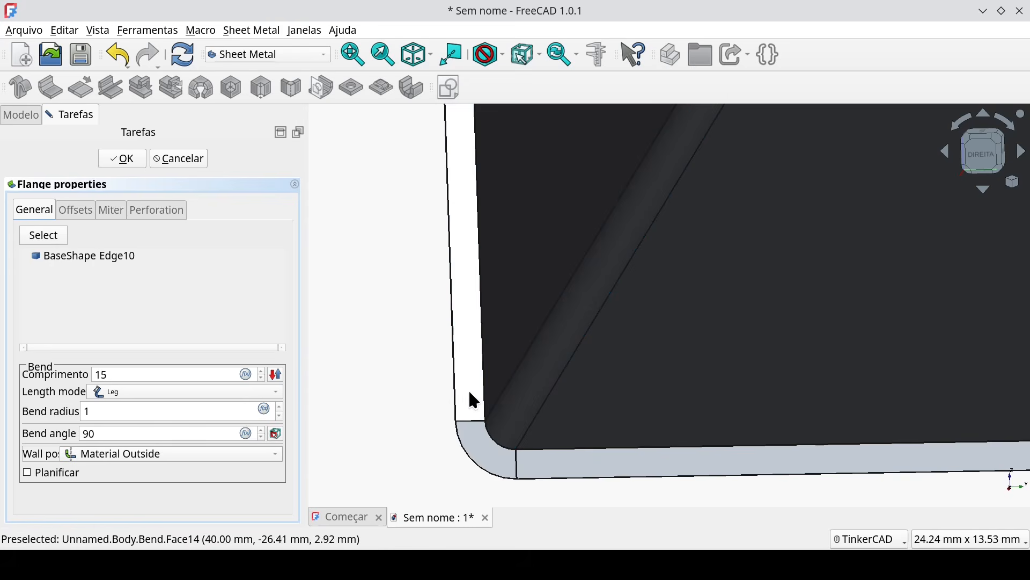
{"action": "scroll", "coordinate": [386, 382], "scroll_direction": "down", "scroll_amount": 3}
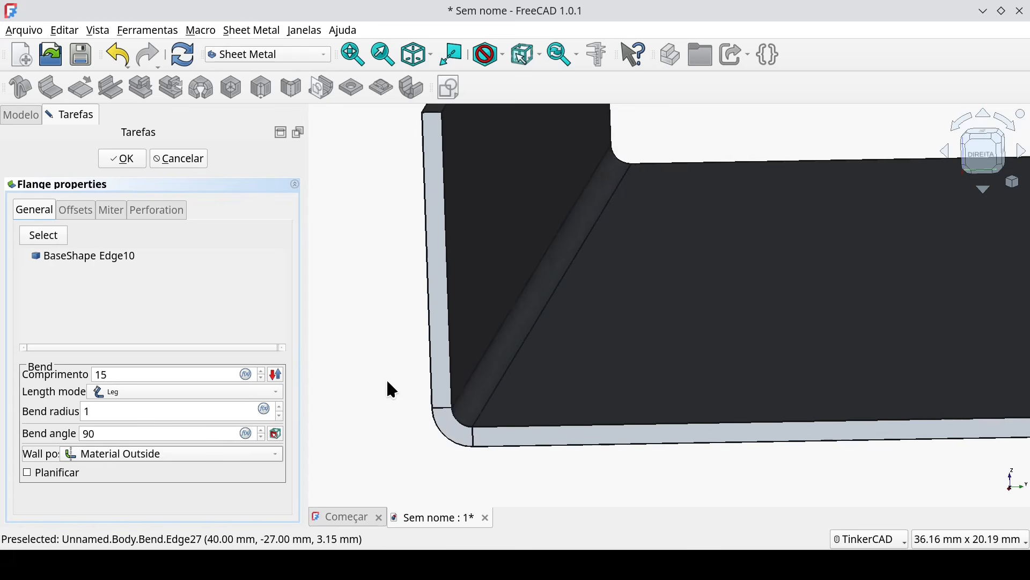
{"action": "left_click", "coordinate": [219, 464]}
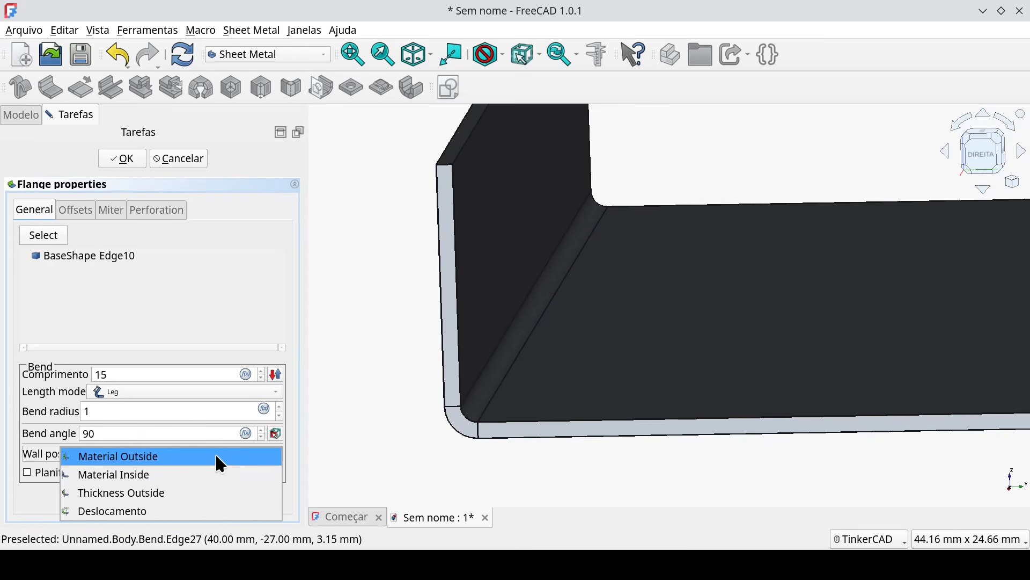
{"action": "left_click", "coordinate": [149, 480]}
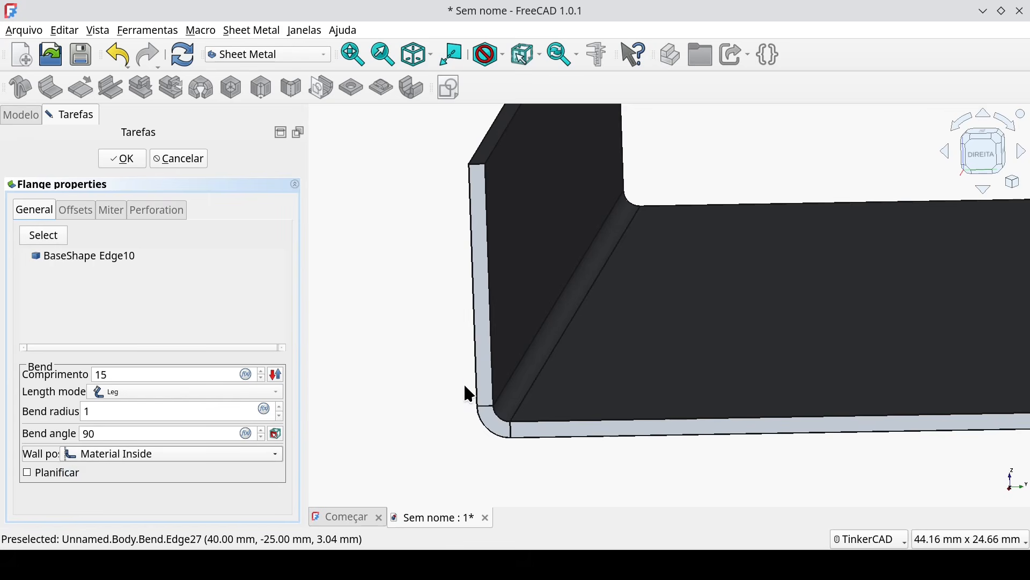
{"action": "left_click", "coordinate": [271, 452]}
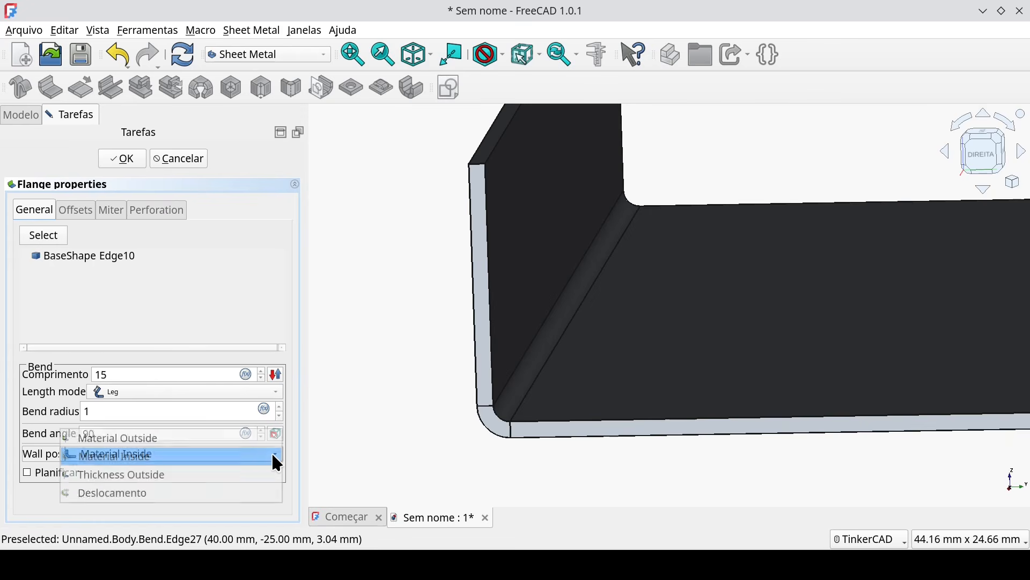
{"action": "left_click", "coordinate": [255, 473]}
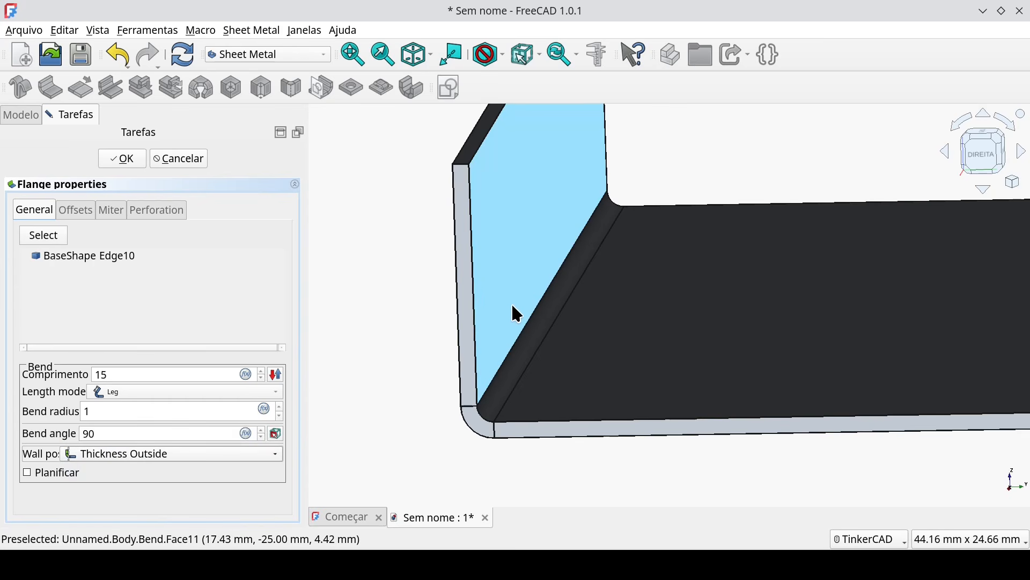
Step: Try the Deslocamento wall position with a 0.5 mm offset, return to Material Outside and accept the flange
{"action": "left_click", "coordinate": [260, 465]}
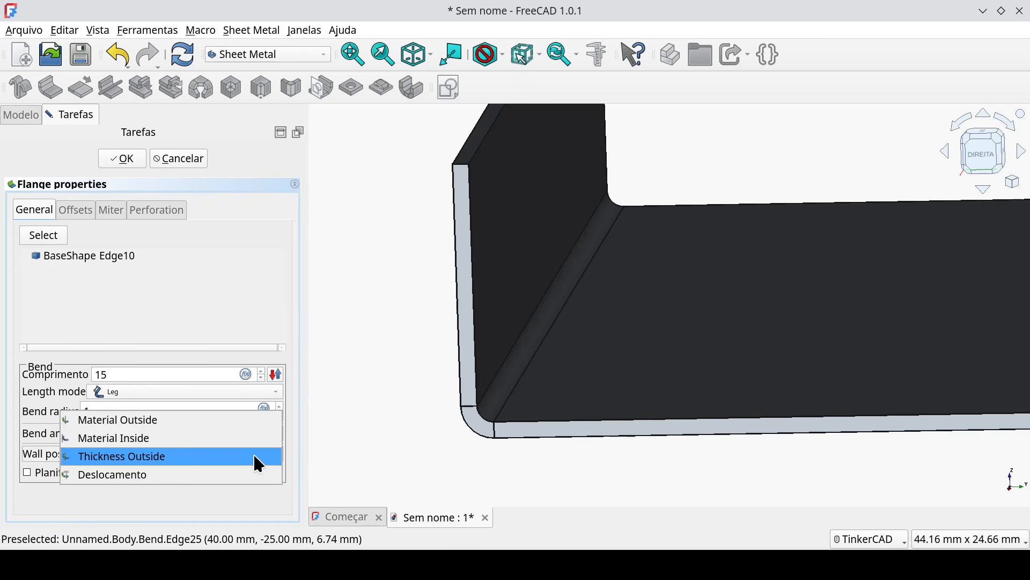
{"action": "left_click", "coordinate": [257, 477]}
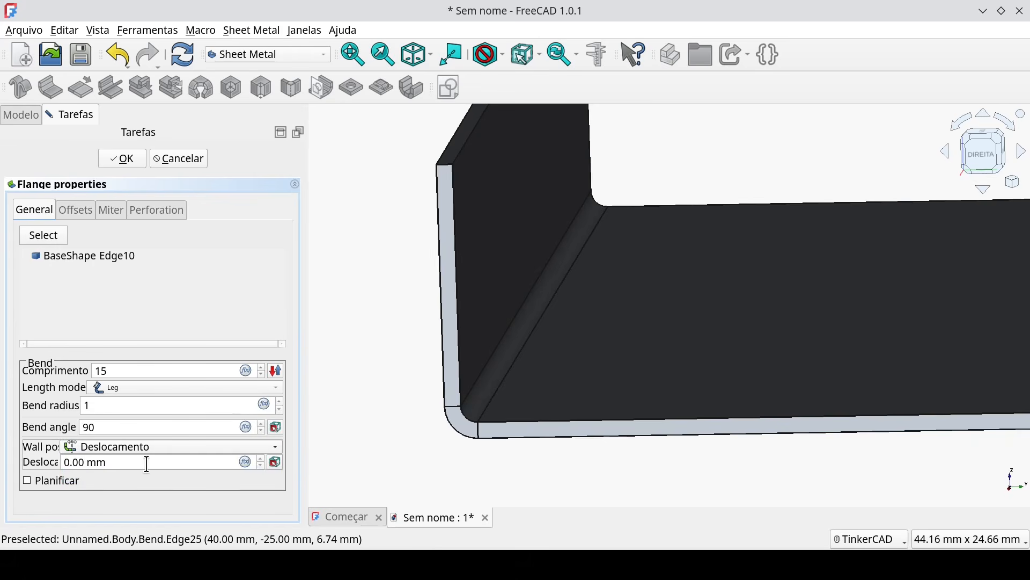
{"action": "left_click_drag", "start_coordinate": [143, 463], "coordinate": [4, 464]}
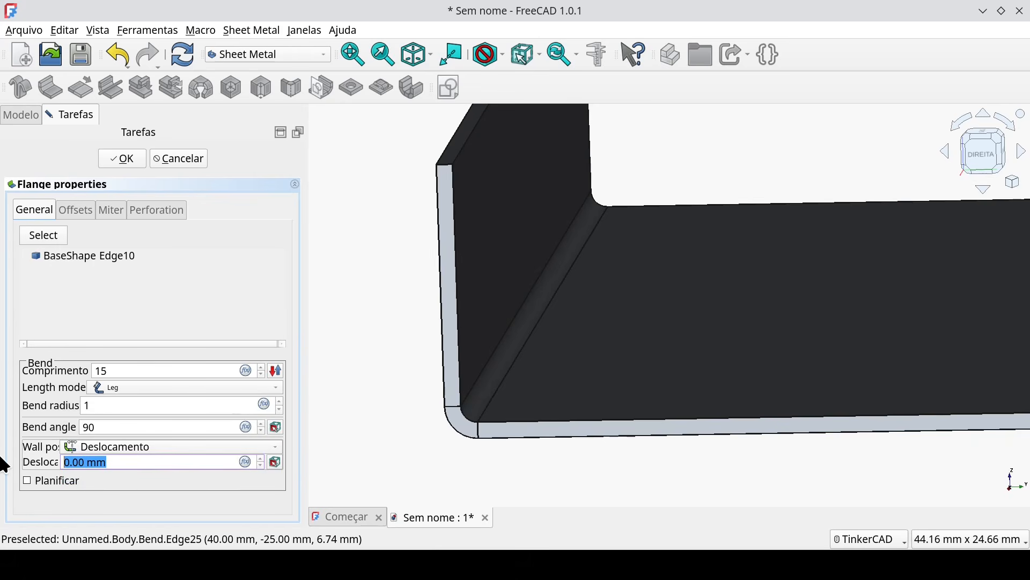
{"action": "type", "text": "0,5"}
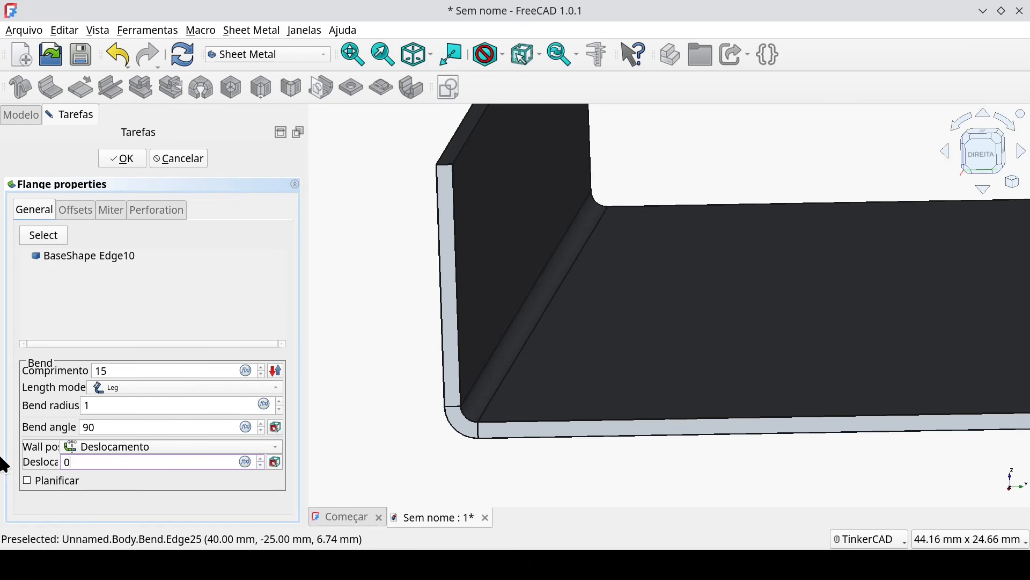
{"action": "left_click", "coordinate": [116, 482]}
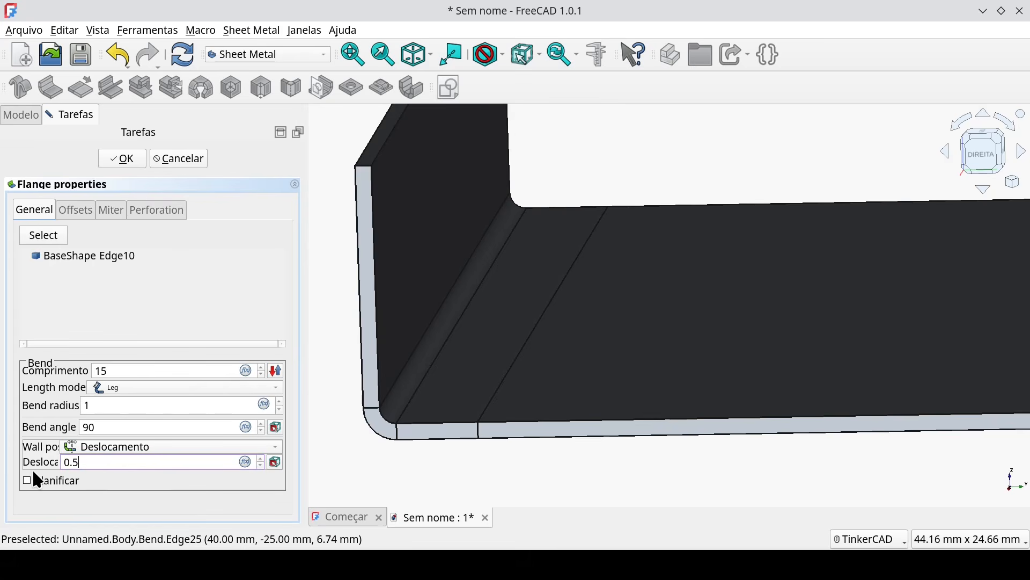
{"action": "key", "text": "Return"}
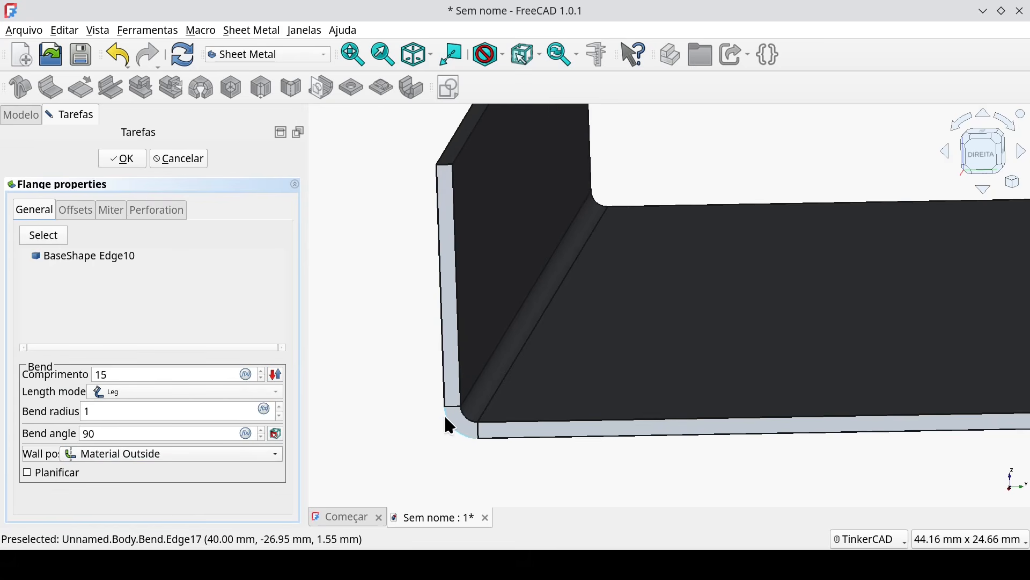
{"action": "scroll", "coordinate": [445, 415], "scroll_direction": "down", "scroll_amount": 2}
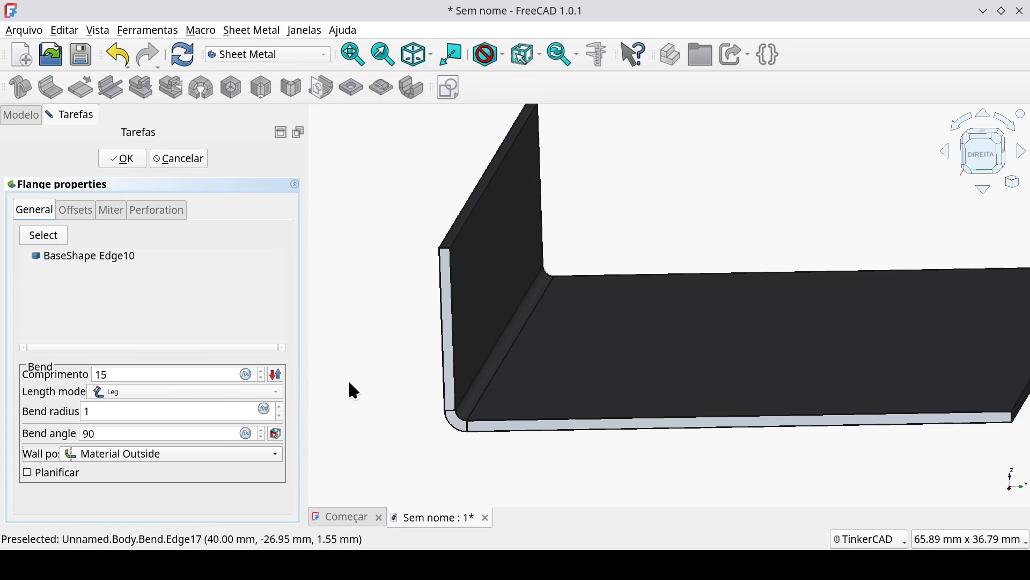
{"action": "left_click", "coordinate": [130, 160]}
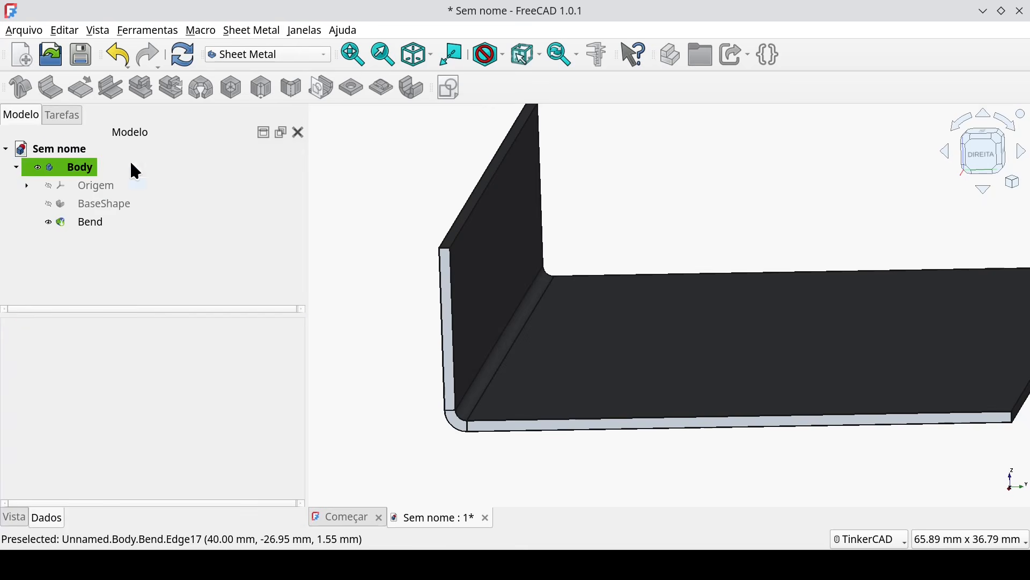
Step: Extend the flange's short vertical end edge at the plate's front corner by 15 mm
{"action": "scroll", "coordinate": [394, 265], "scroll_direction": "down", "scroll_amount": 2}
{"action": "key", "text": "0"}
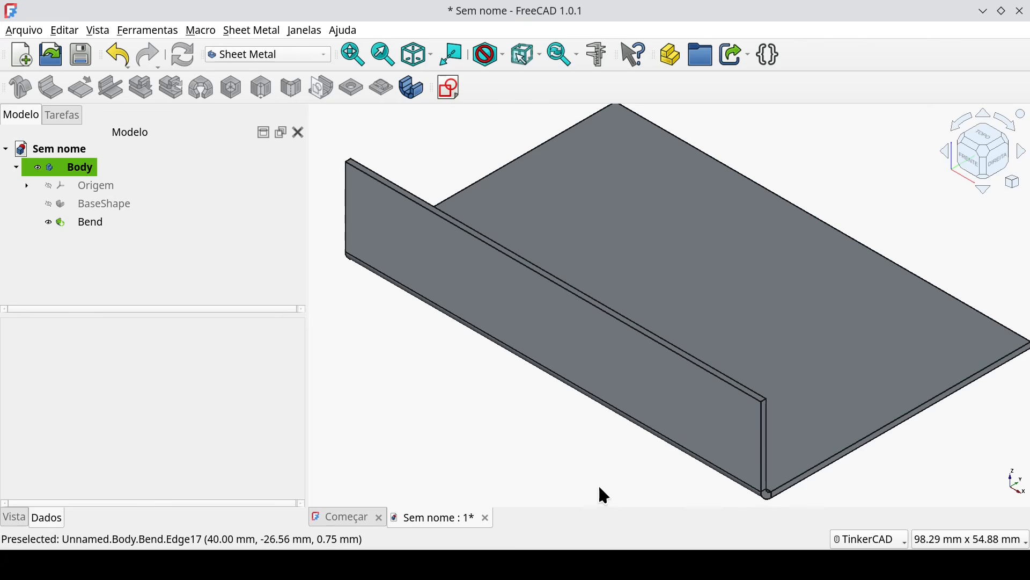
{"action": "left_click", "coordinate": [762, 445]}
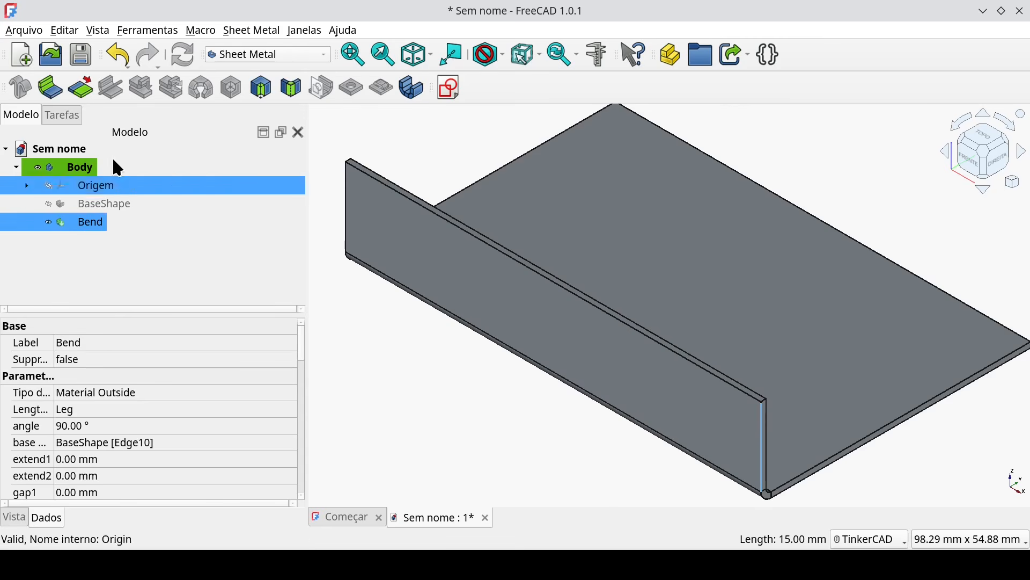
{"action": "left_click", "coordinate": [82, 92]}
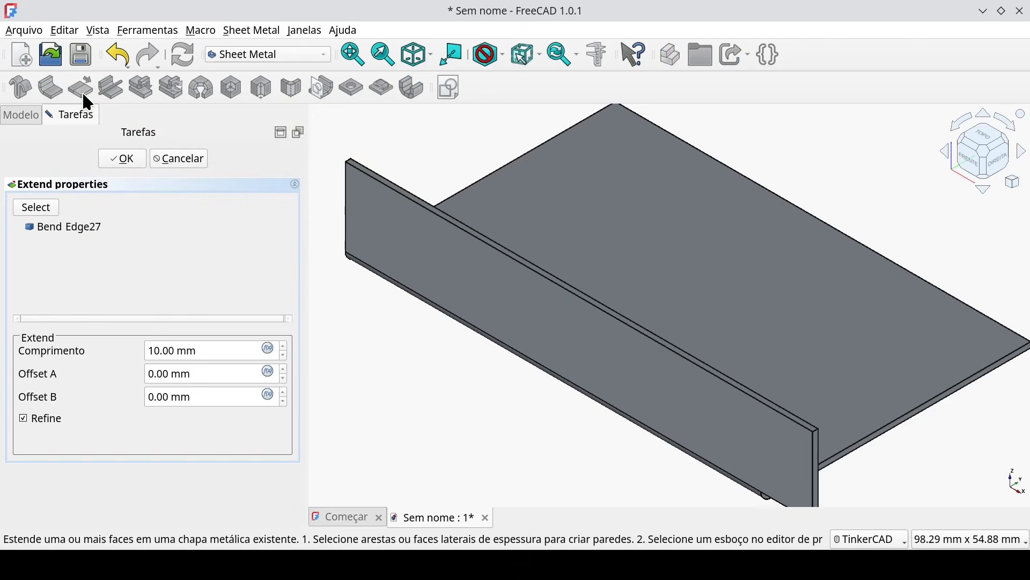
{"action": "middle_click_drag", "start_coordinate": [460, 401], "coordinate": [436, 331]}
{"action": "right_click_drag", "start_coordinate": [617, 427], "coordinate": [688, 368]}
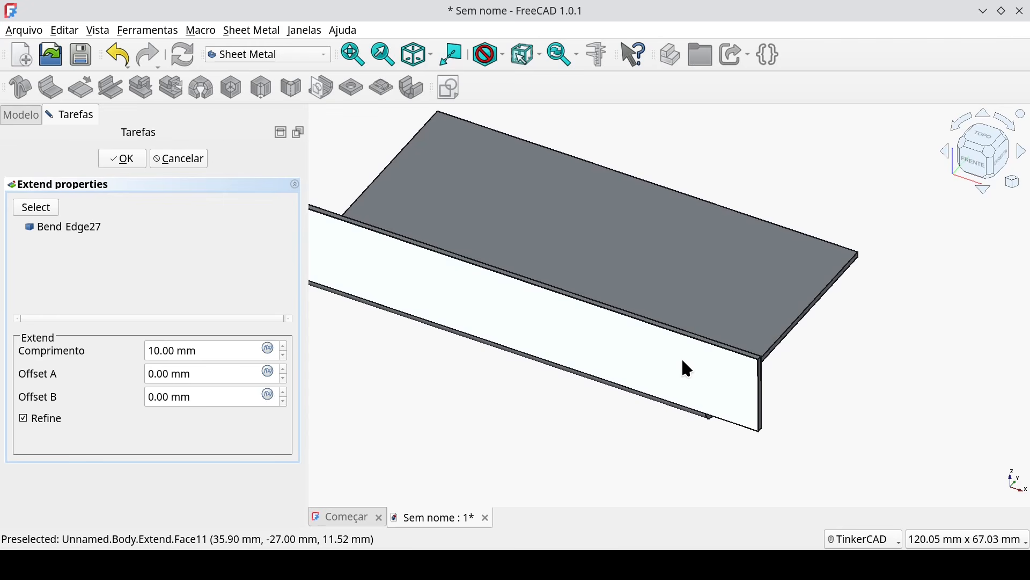
{"action": "left_click_drag", "start_coordinate": [202, 352], "coordinate": [80, 330]}
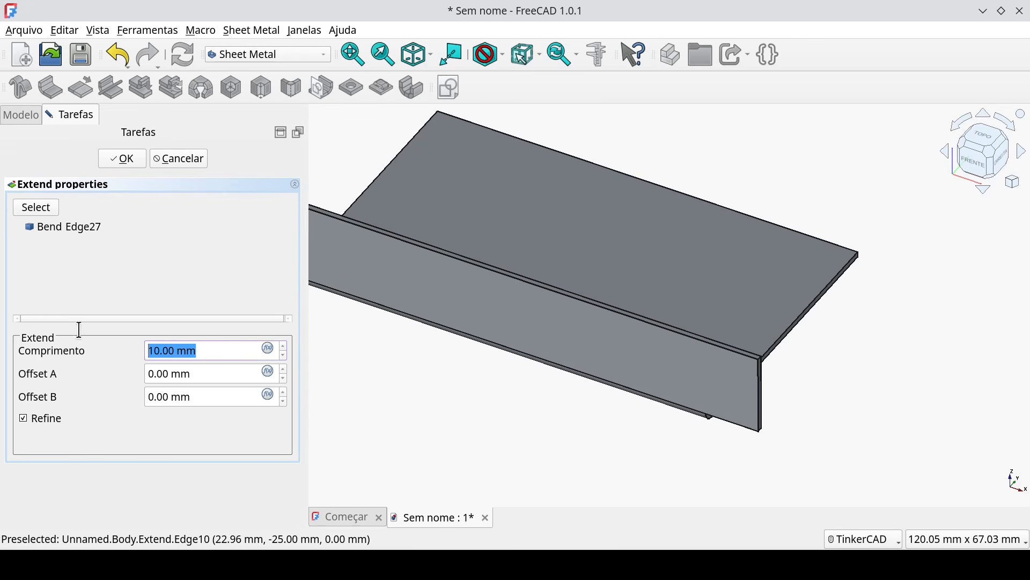
{"action": "type", "text": "15"}
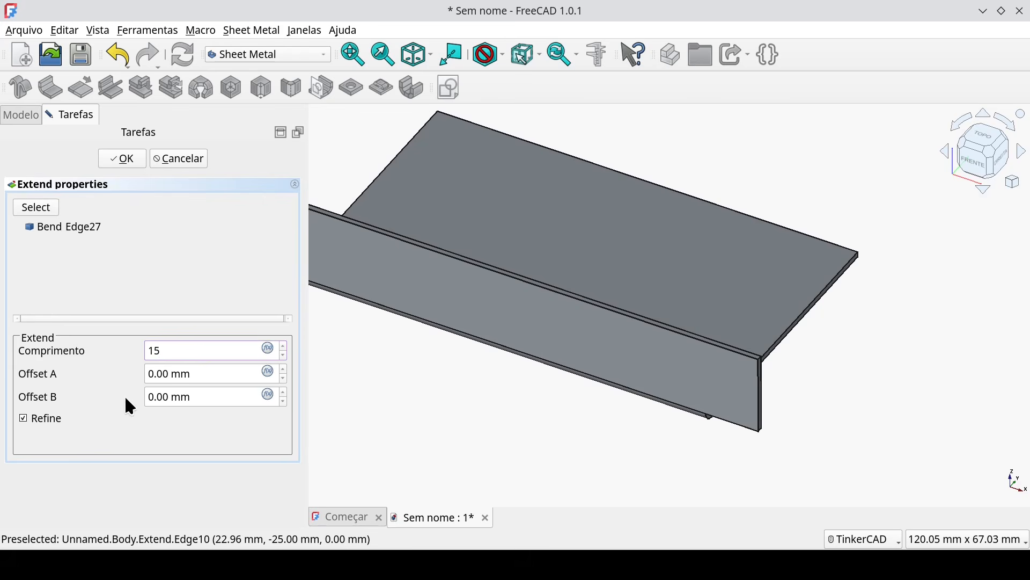
Step: Set both Offset A and Offset B of the extension to 2 mm and accept it
{"action": "left_click", "coordinate": [209, 375]}
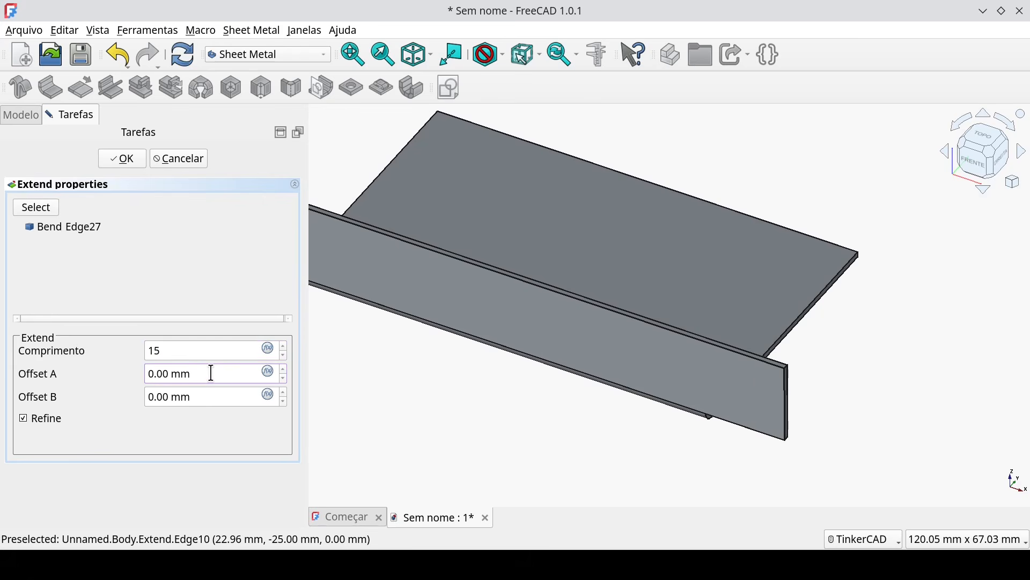
{"action": "left_click_drag", "start_coordinate": [212, 373], "coordinate": [79, 367]}
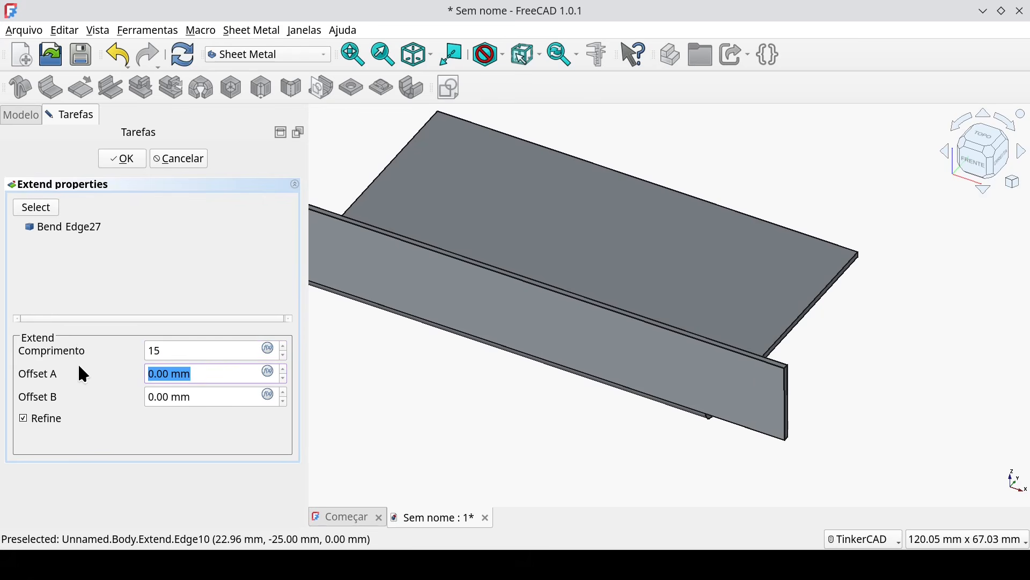
{"action": "type", "text": "2"}
{"action": "left_click", "coordinate": [209, 402]}
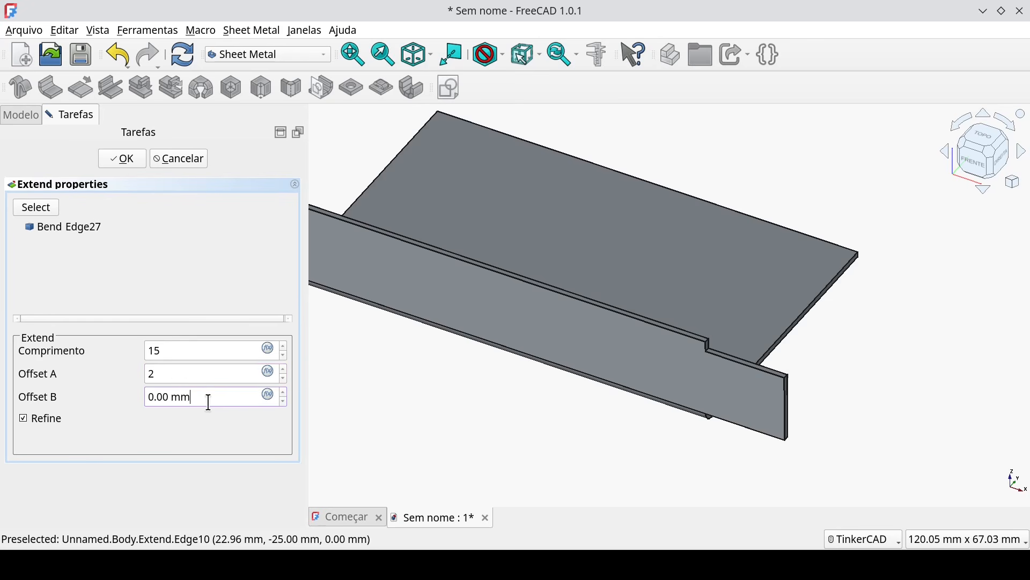
{"action": "left_click_drag", "start_coordinate": [209, 401], "coordinate": [134, 396]}
{"action": "type", "text": "2"}
{"action": "key", "text": "Tab"}
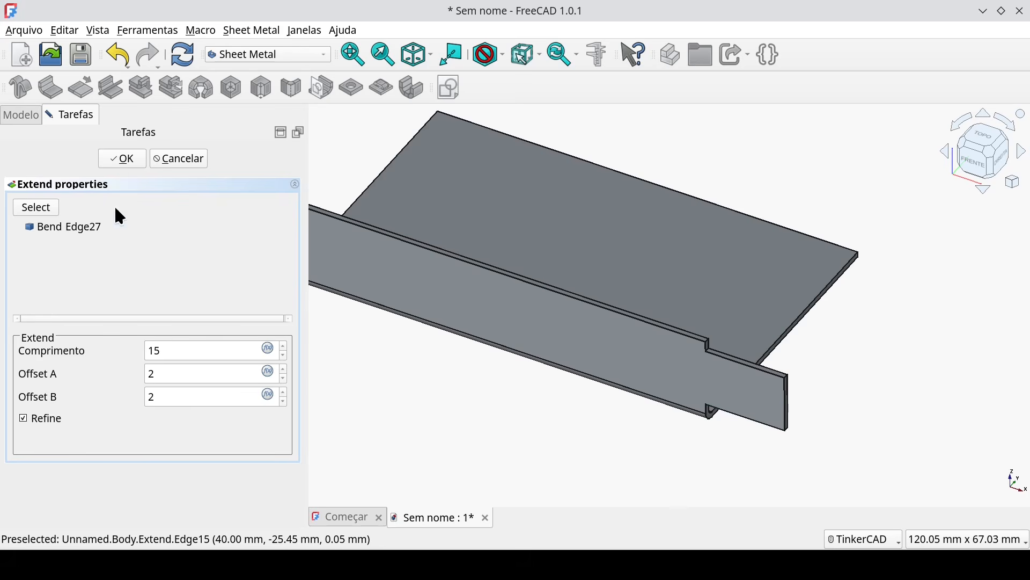
{"action": "left_click", "coordinate": [129, 160]}
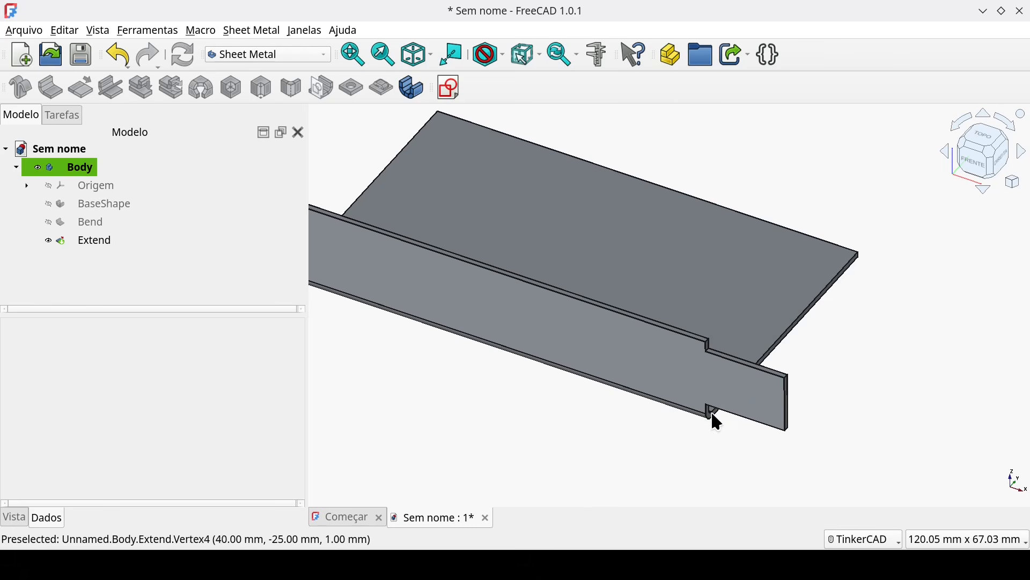
Step: Sketch a vertical line on the flange's outer face, crossing the middle of the extended tab beyond both its edges, and close the sketch
{"action": "left_click", "coordinate": [736, 377]}
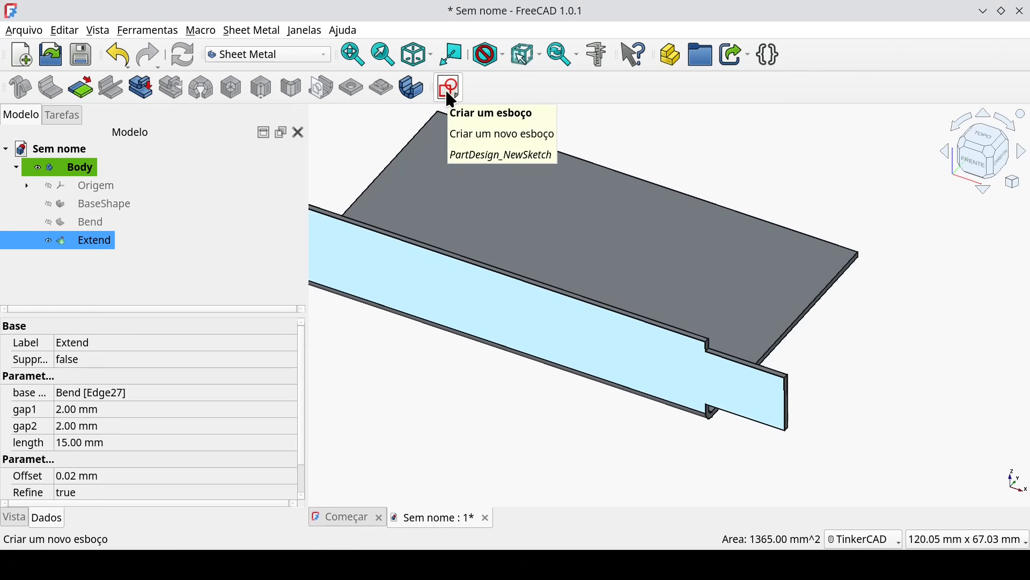
{"action": "left_click", "coordinate": [447, 92]}
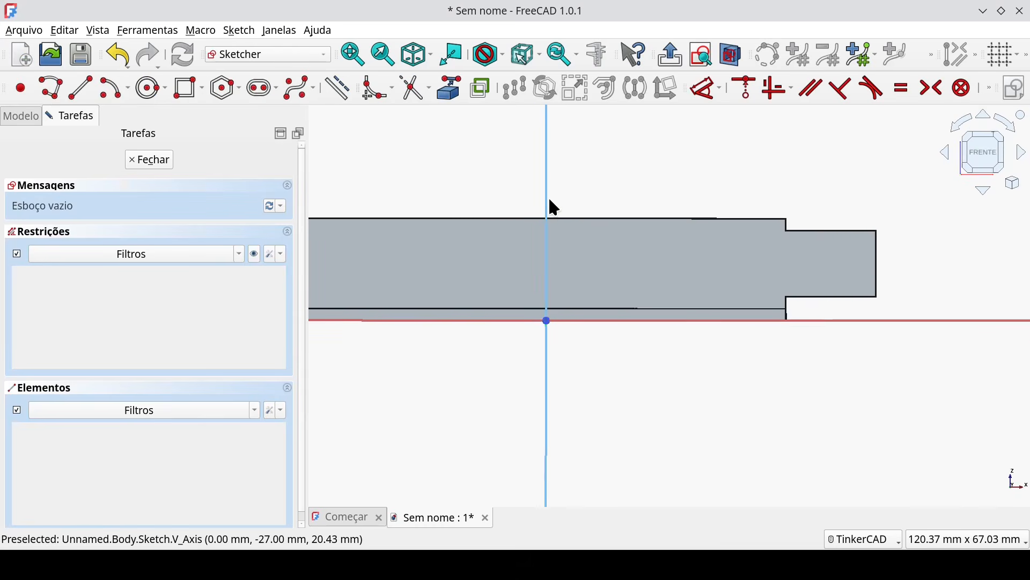
{"action": "left_click", "coordinate": [81, 89]}
{"action": "left_click", "coordinate": [741, 231]}
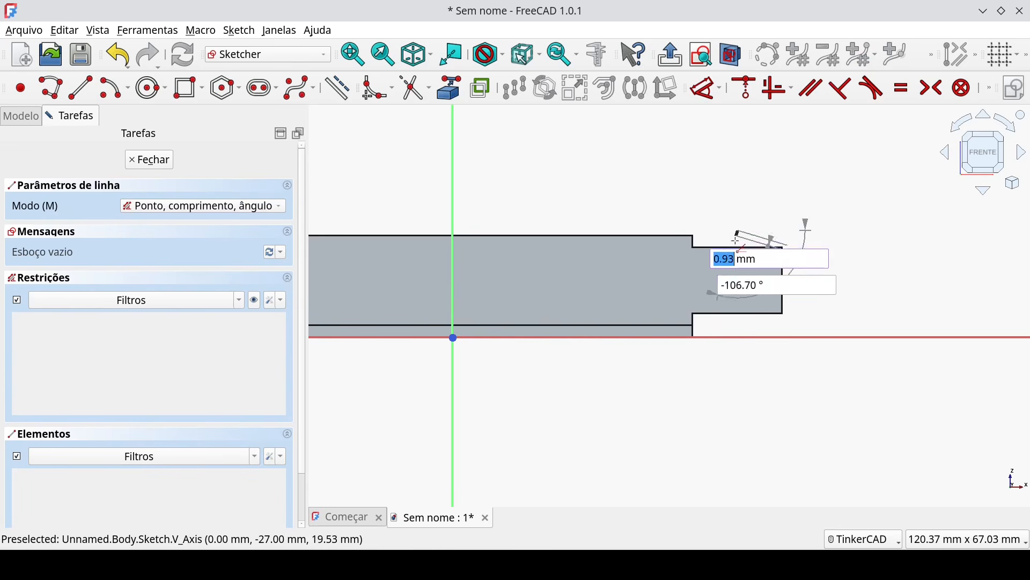
{"action": "left_click", "coordinate": [741, 333]}
{"action": "right_click", "coordinate": [788, 317]}
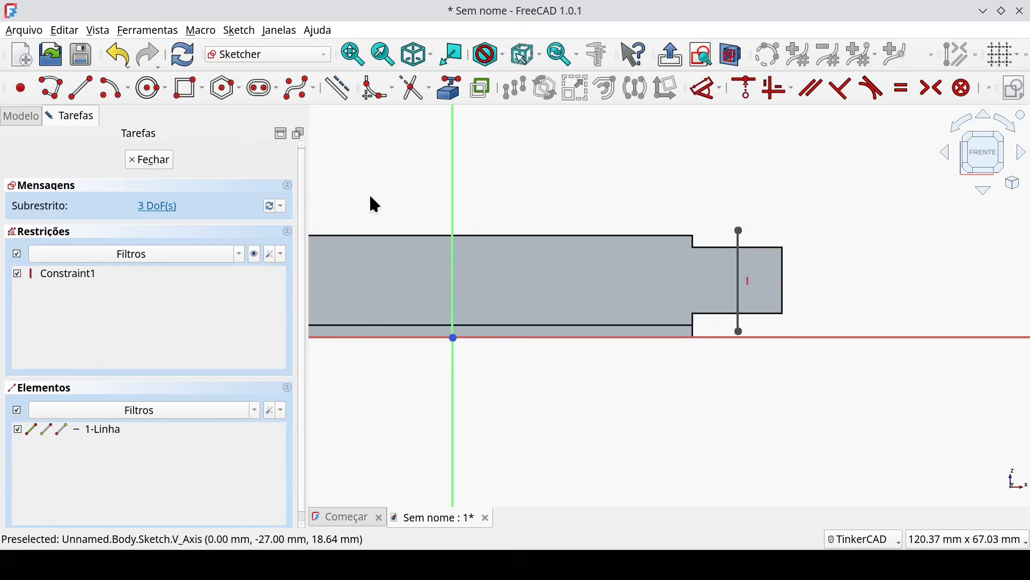
{"action": "left_click", "coordinate": [163, 158]}
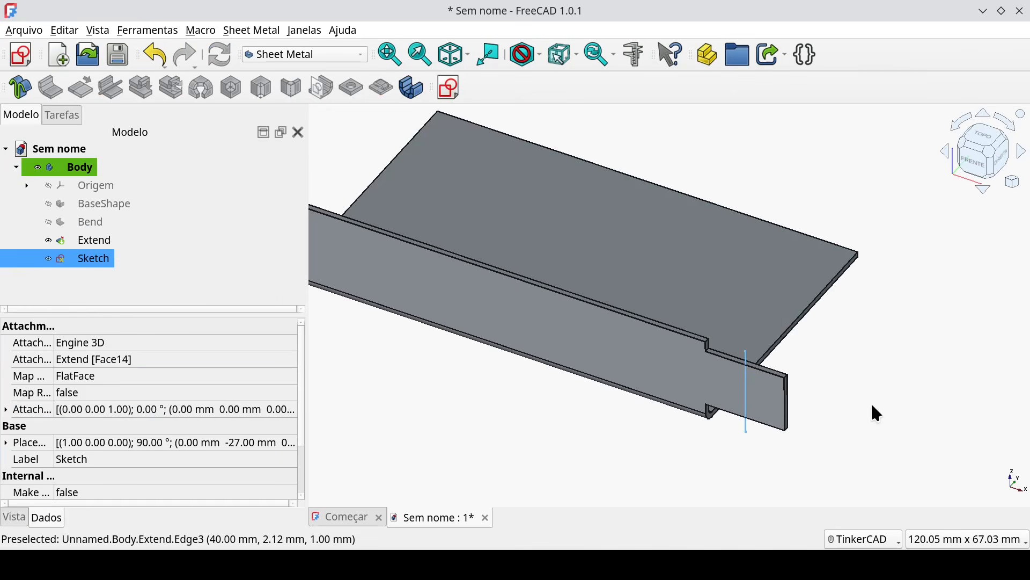
{"action": "left_click", "coordinate": [872, 406]}
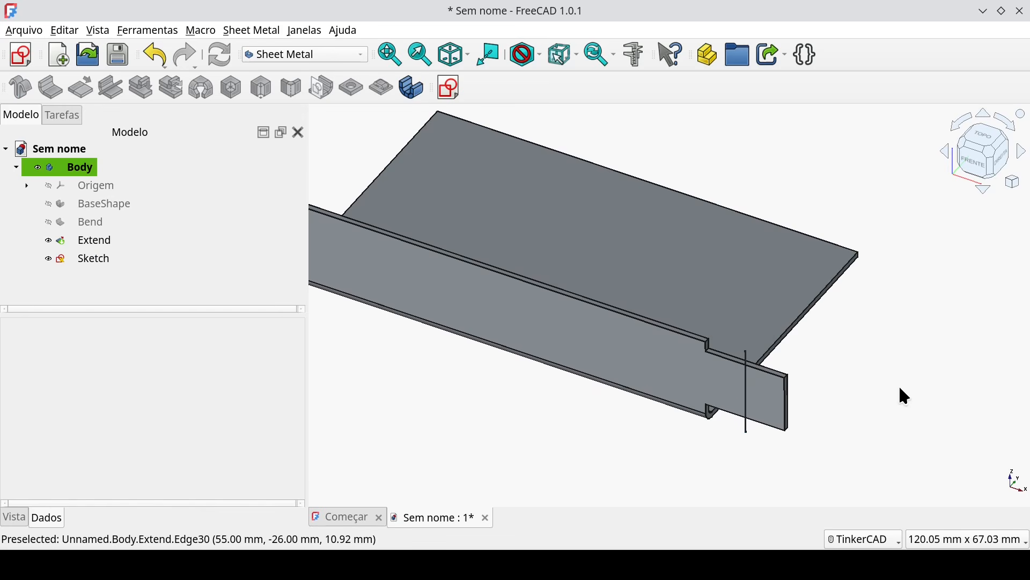
Step: Fold the extended tab along the sketched line by 90° with a 1 mm bend radius at Intersection of Planes
{"action": "left_click", "coordinate": [703, 381]}
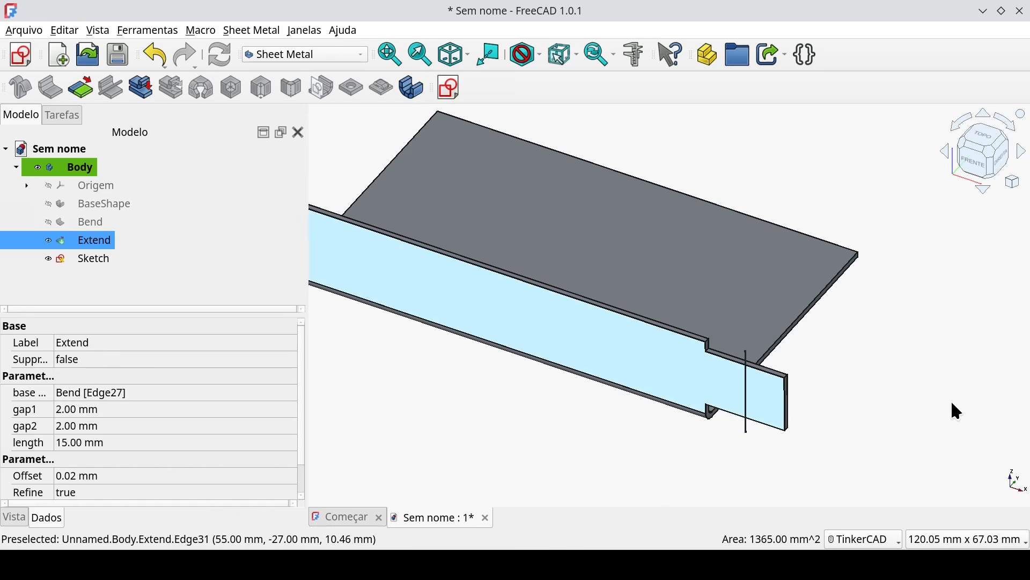
{"action": "left_click", "coordinate": [746, 394], "text": "ctrl"}
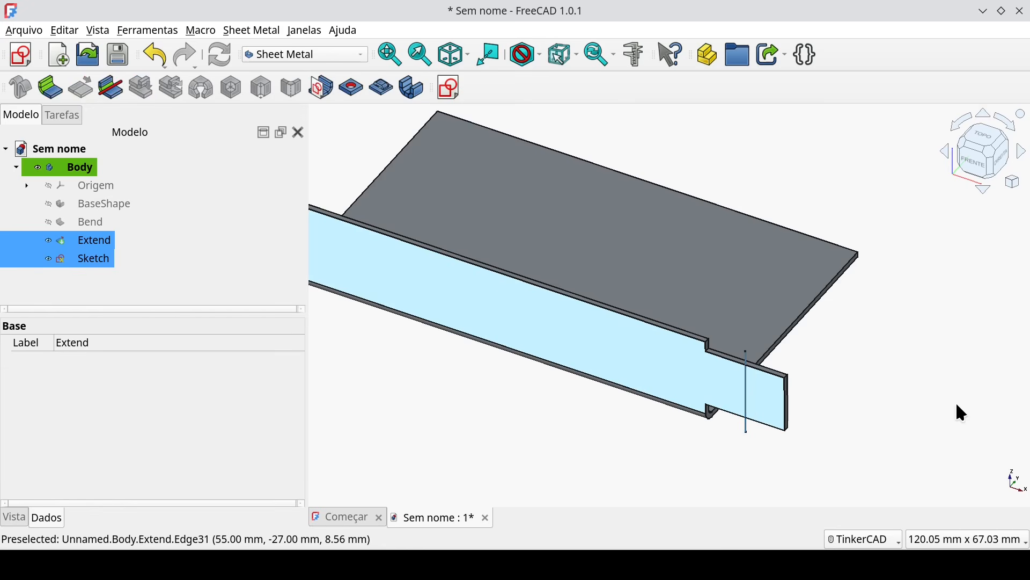
{"action": "left_click", "coordinate": [110, 95]}
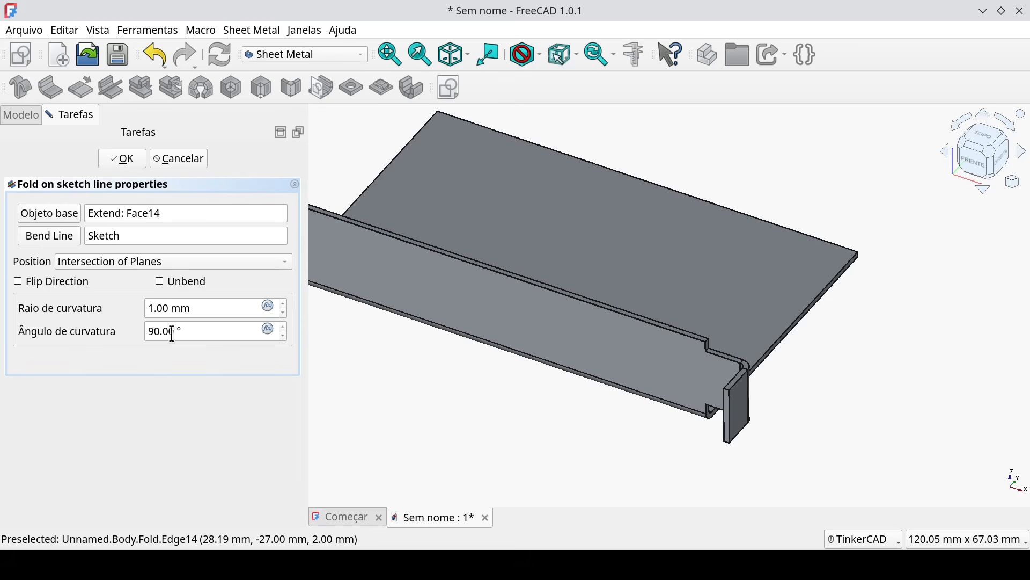
{"action": "left_click", "coordinate": [123, 160]}
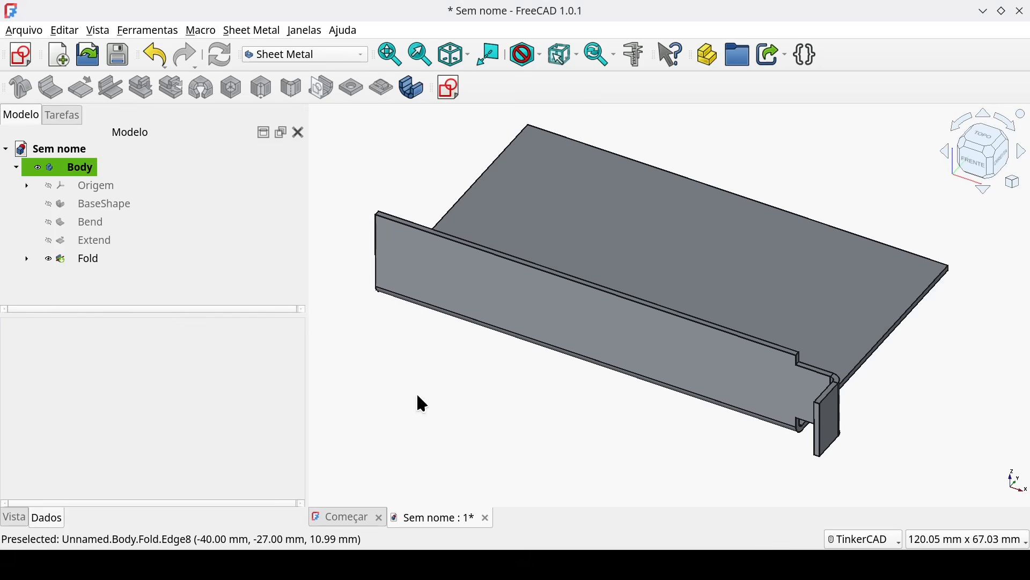
Step: Add a 15 mm flange at 90° along the plate's short edge opposite the folded tab, using Material Outside
{"action": "left_click", "coordinate": [480, 186]}
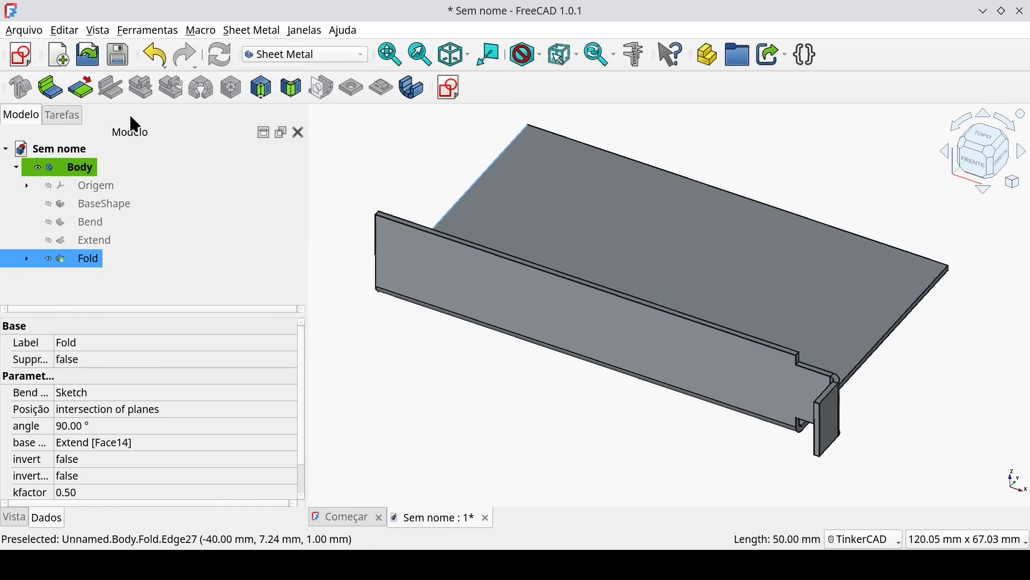
{"action": "left_click", "coordinate": [52, 90]}
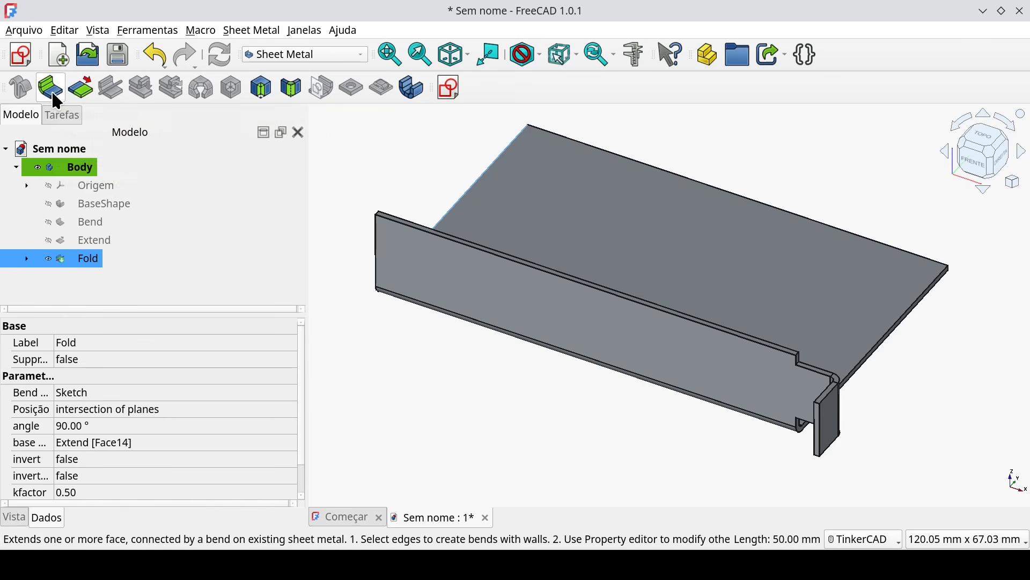
{"action": "left_click_drag", "start_coordinate": [182, 373], "coordinate": [41, 365]}
{"action": "type", "text": "15"}
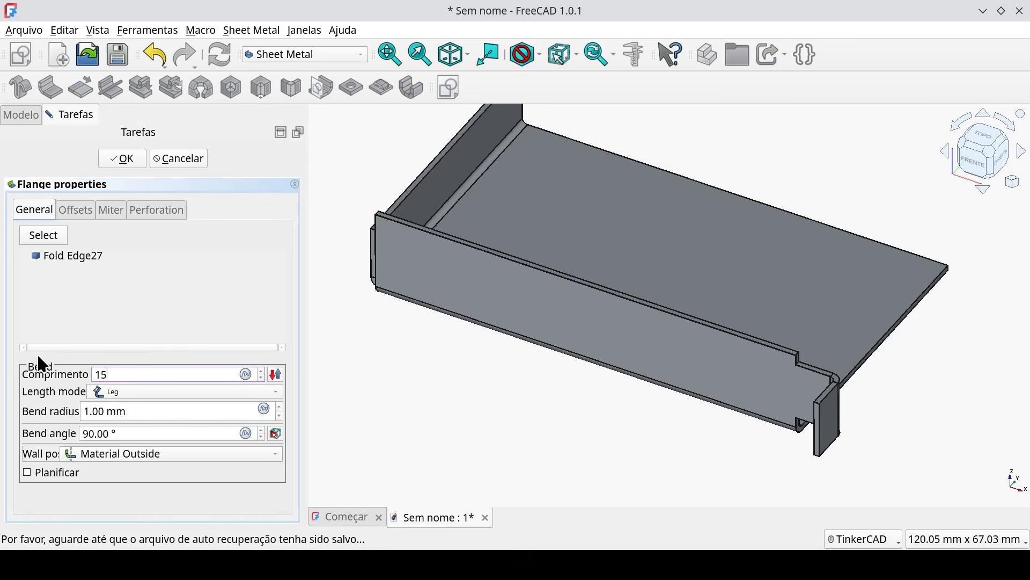
{"action": "middle_click_drag", "start_coordinate": [386, 385], "coordinate": [556, 403]}
{"action": "right_click_drag", "start_coordinate": [546, 337], "coordinate": [523, 388]}
{"action": "scroll", "coordinate": [535, 375], "scroll_direction": "up", "scroll_amount": 5}
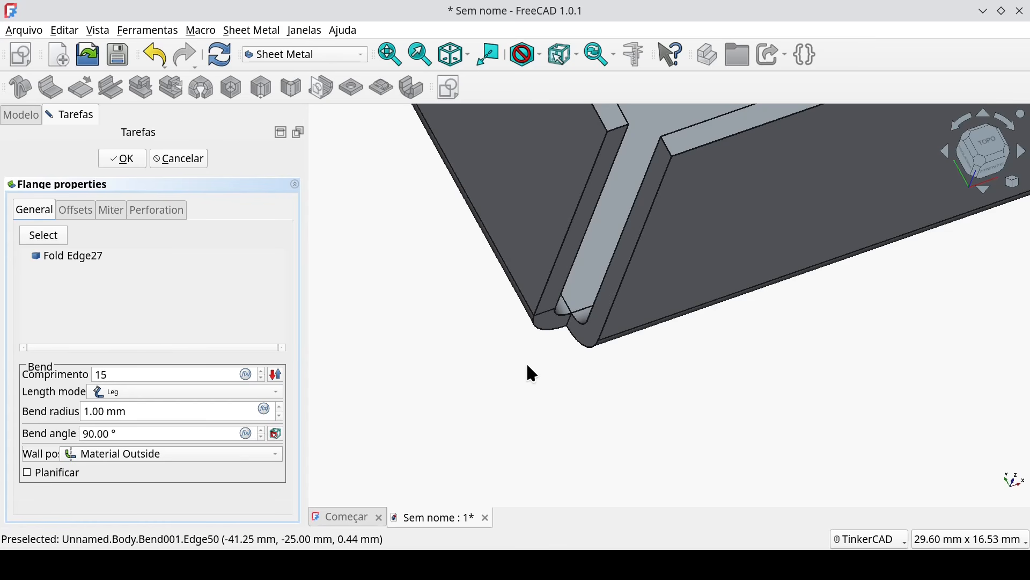
{"action": "left_click", "coordinate": [169, 160]}
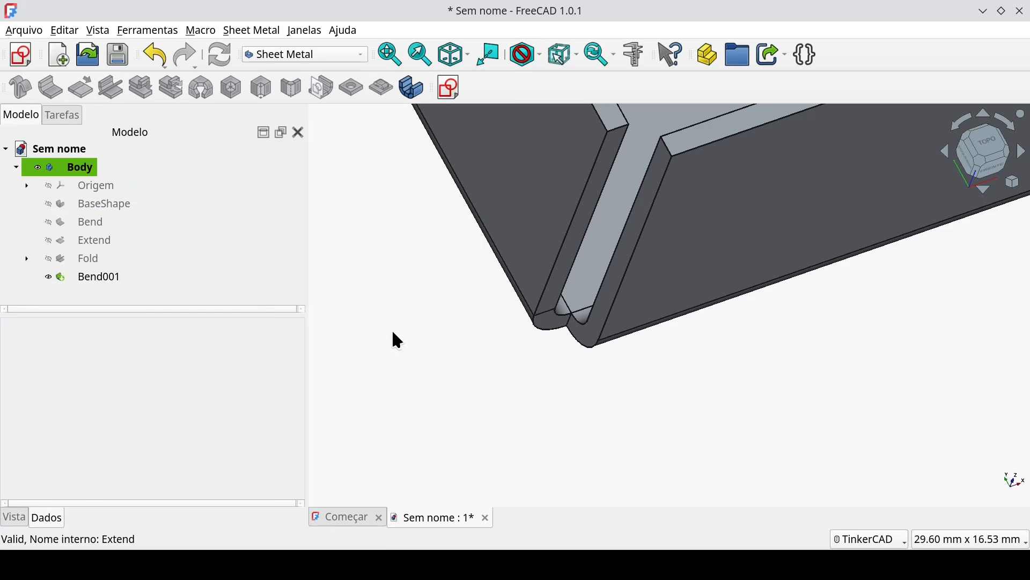
Step: Create a circular 3 mm corner relief from the two bend edges meeting at the corner between the flanges
{"action": "right_click_drag", "start_coordinate": [554, 354], "coordinate": [558, 321]}
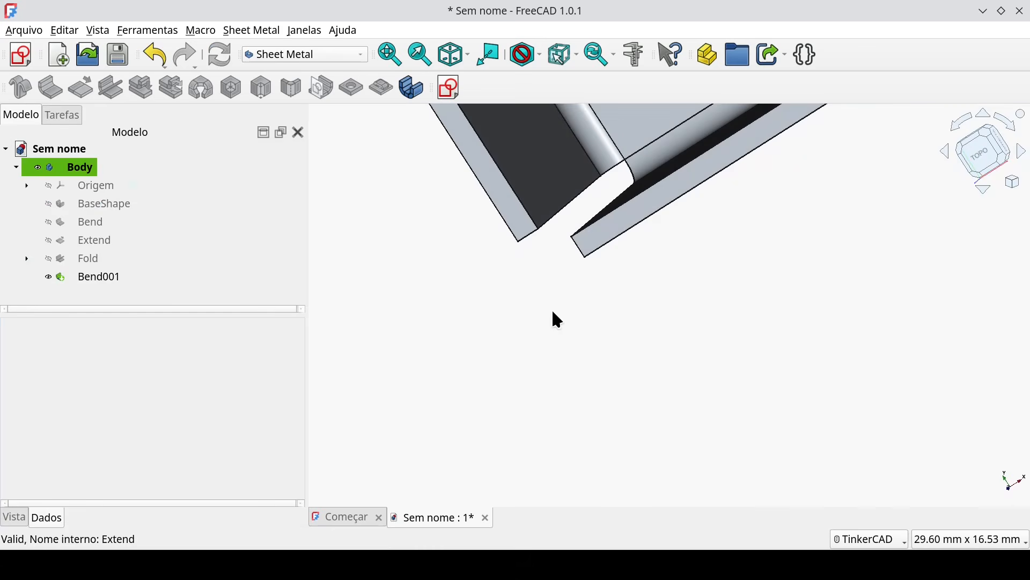
{"action": "middle_click_drag", "start_coordinate": [558, 320], "coordinate": [490, 436]}
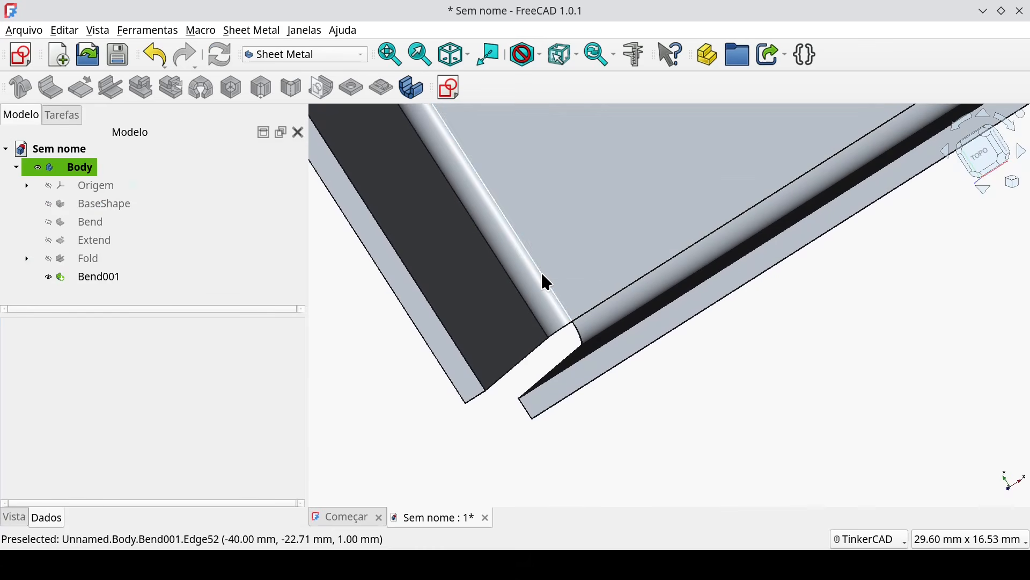
{"action": "left_click", "coordinate": [542, 274]}
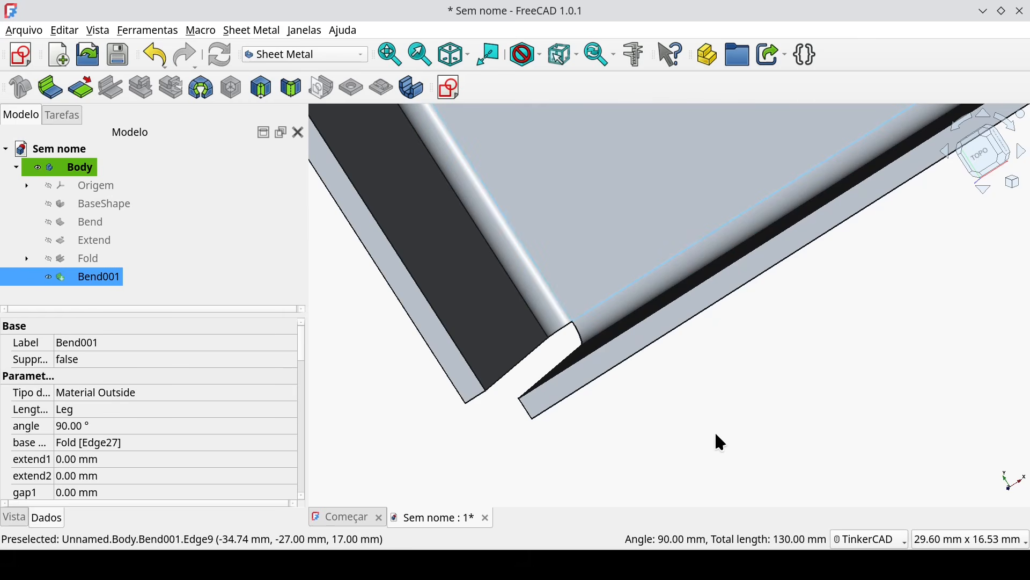
{"action": "left_click", "coordinate": [202, 91]}
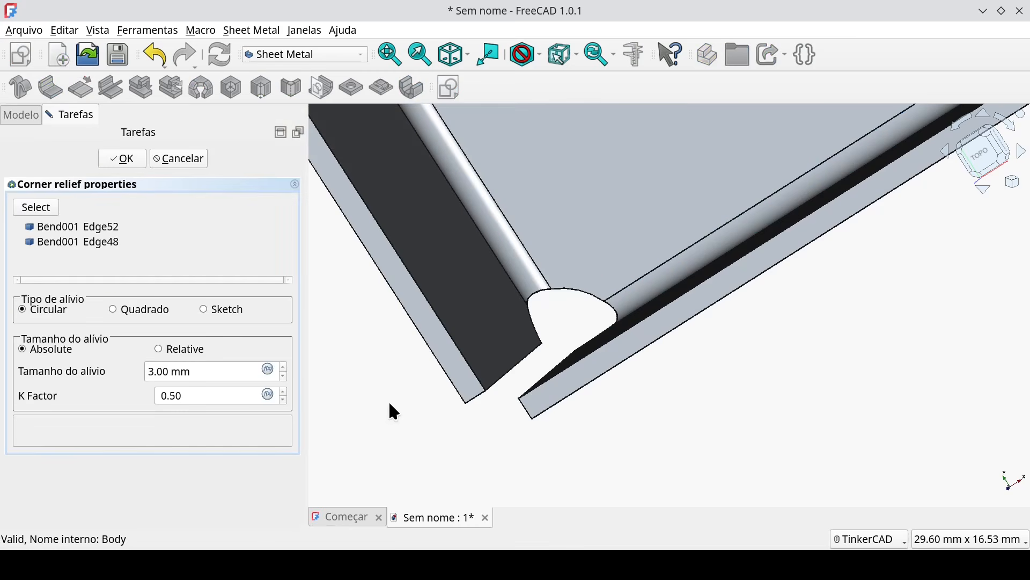
{"action": "right_click_drag", "start_coordinate": [486, 459], "coordinate": [585, 249]}
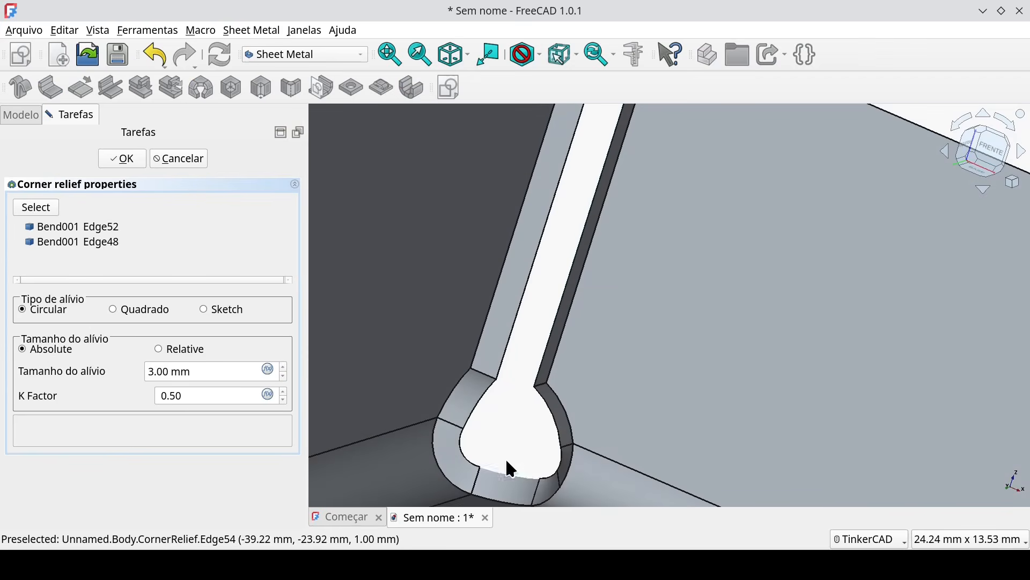
{"action": "middle_click_drag", "start_coordinate": [506, 458], "coordinate": [549, 354]}
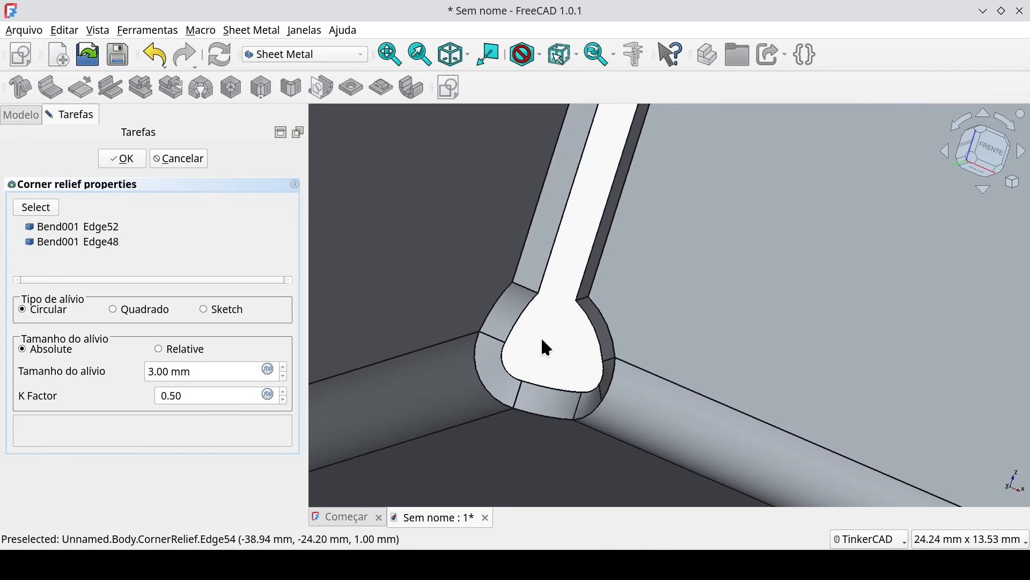
Step: Try the Quadrado relief type, return to Circular and accept the corner relief
{"action": "left_click", "coordinate": [127, 315]}
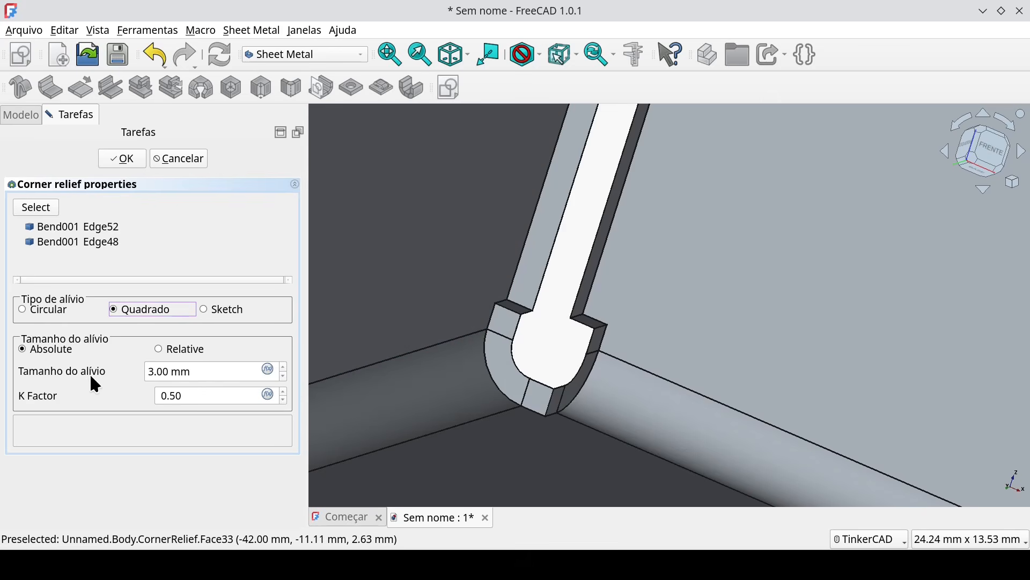
{"action": "left_click", "coordinate": [190, 397]}
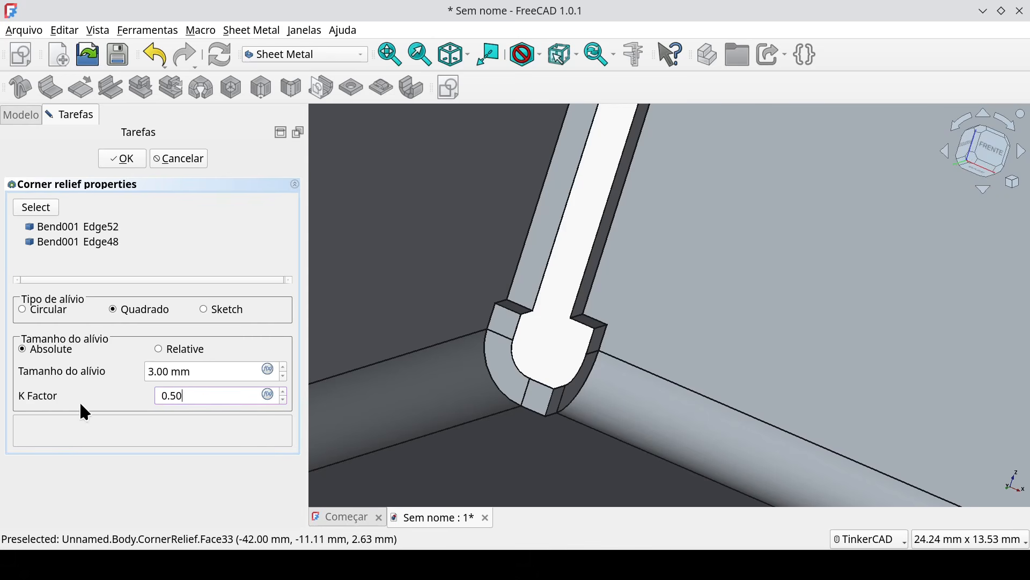
{"action": "left_click", "coordinate": [43, 310]}
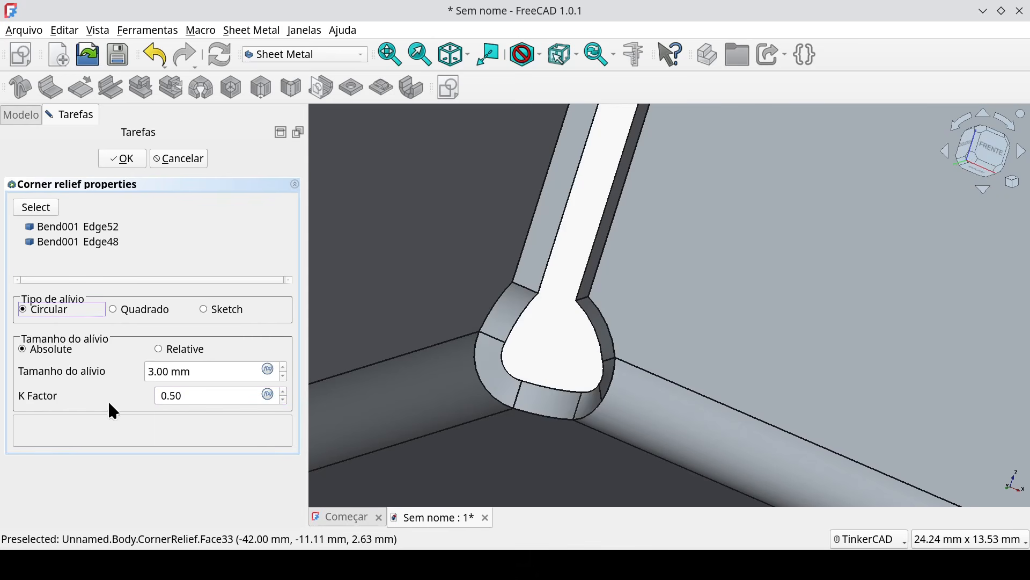
{"action": "left_click", "coordinate": [128, 156]}
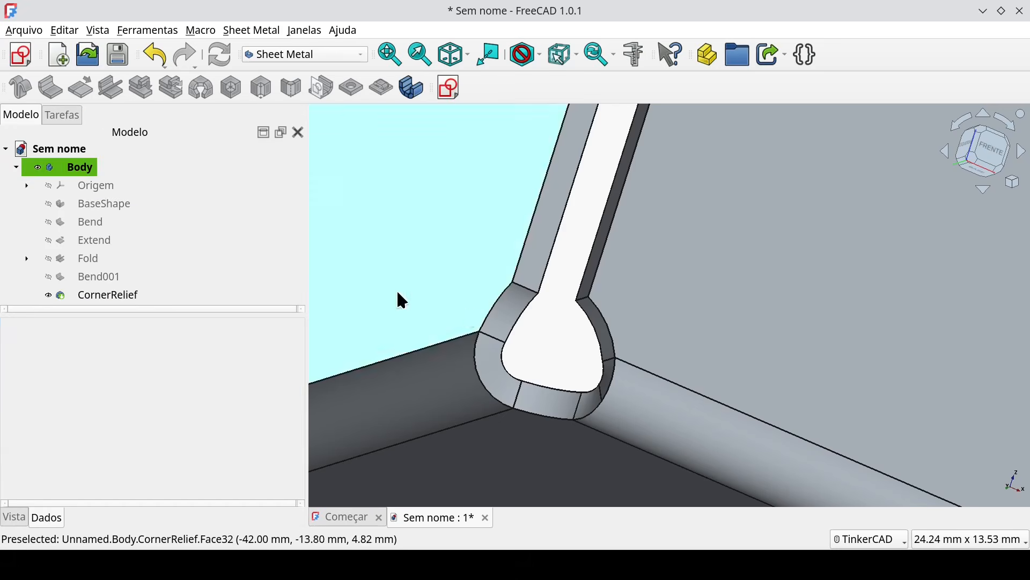
Step: Unfold the sheet metal body using the plate's large top face as the base face
{"action": "scroll", "coordinate": [558, 344], "scroll_direction": "down", "scroll_amount": 5}
{"action": "key", "text": "0"}
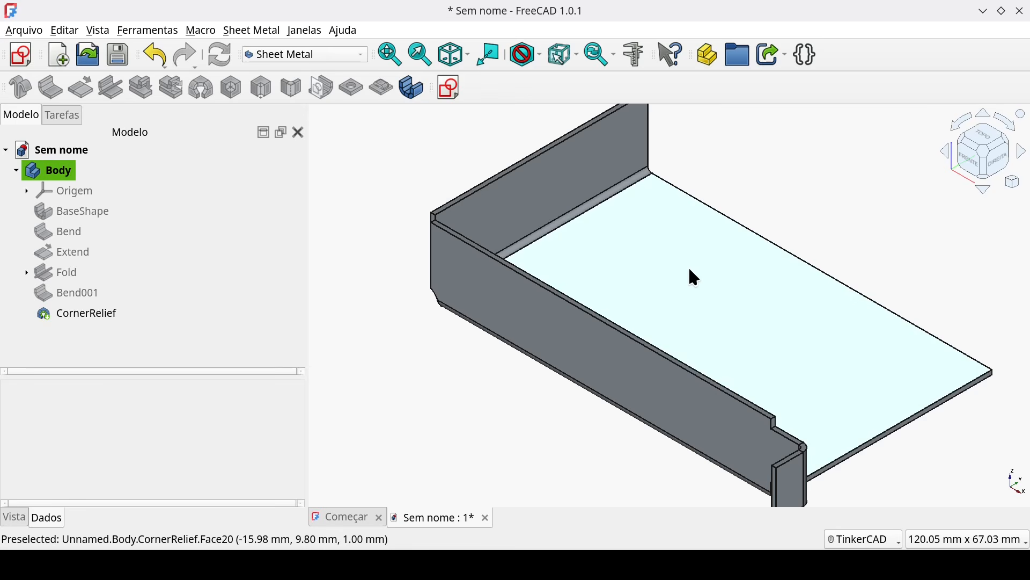
{"action": "left_click", "coordinate": [695, 278]}
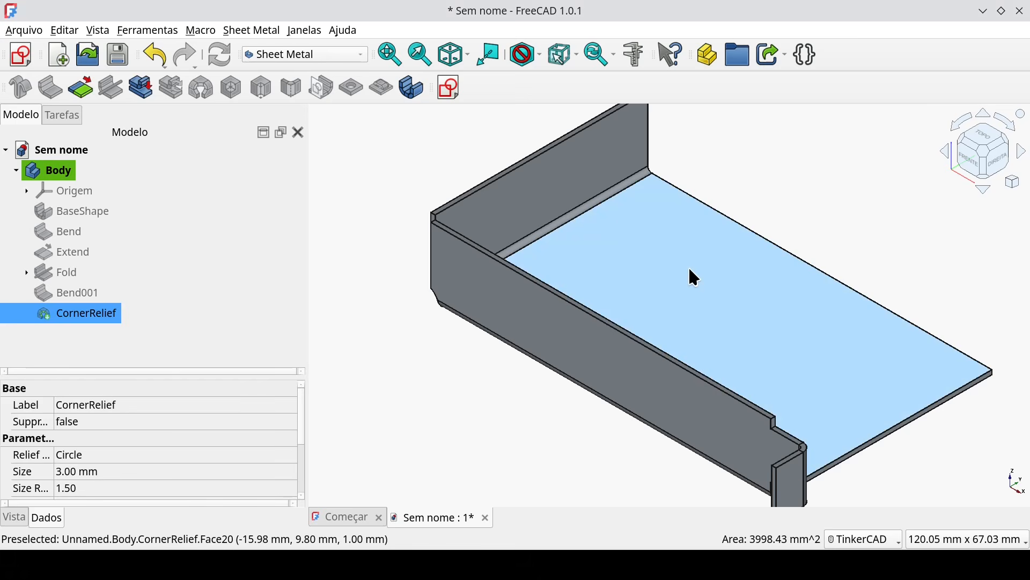
{"action": "left_click", "coordinate": [140, 87]}
{"action": "scroll", "coordinate": [406, 199], "scroll_direction": "down", "scroll_amount": 2}
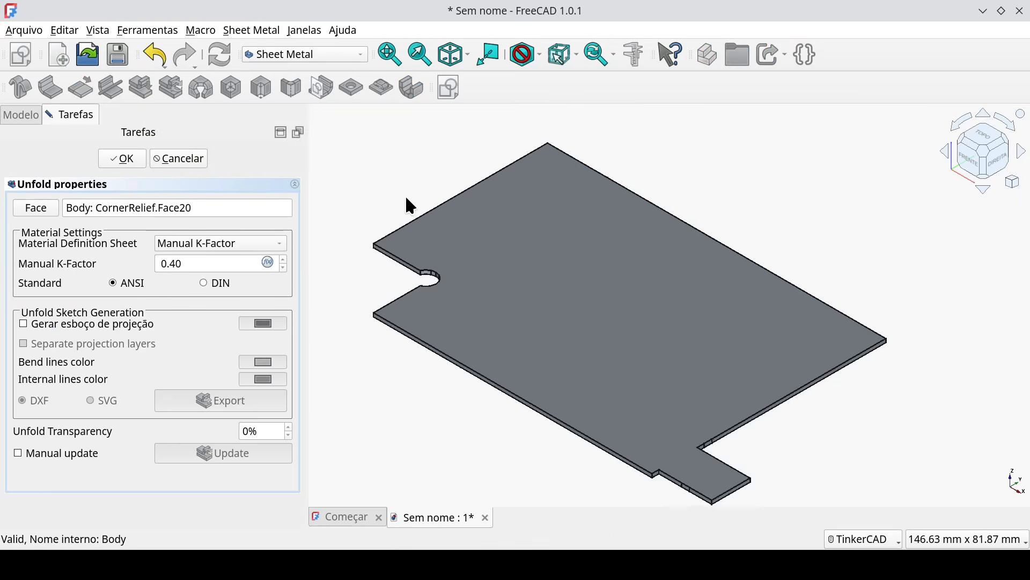
{"action": "middle_click_drag", "start_coordinate": [434, 380], "coordinate": [496, 381]}
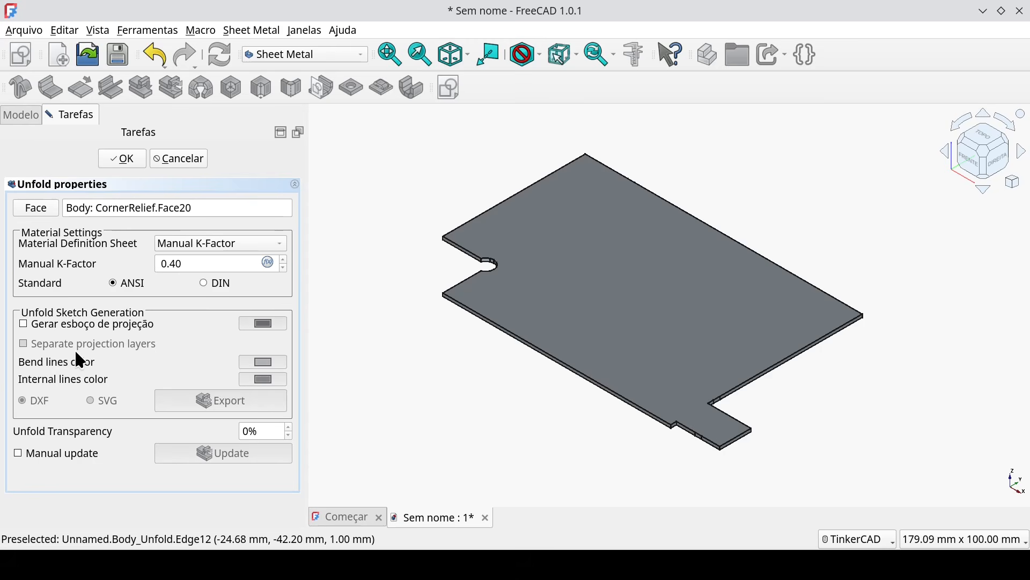
Step: Generate the unfold's projection sketch with separate projection layers
{"action": "left_click", "coordinate": [108, 328]}
{"action": "left_click", "coordinate": [31, 325]}
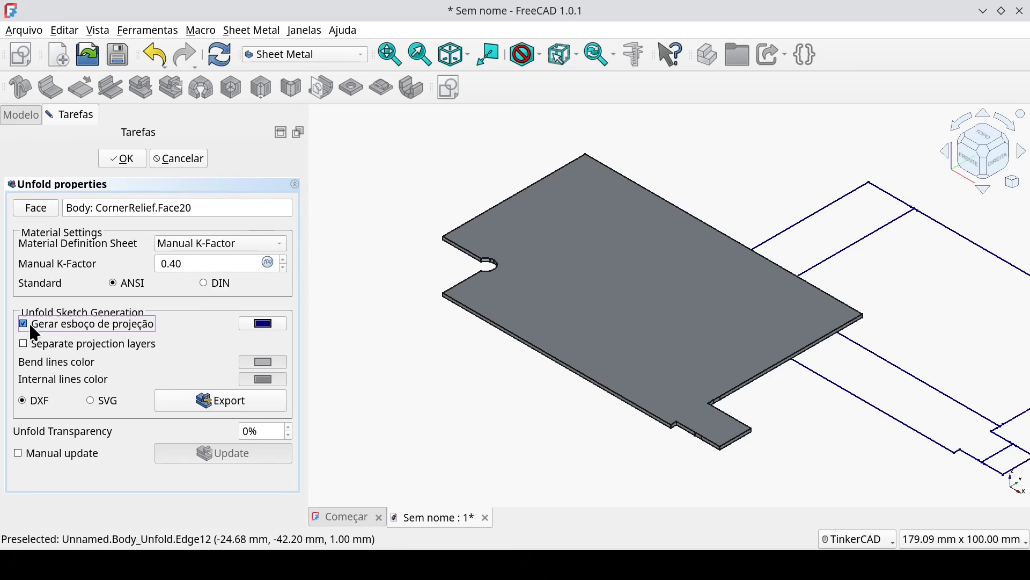
{"action": "middle_click_drag", "start_coordinate": [514, 447], "coordinate": [417, 423]}
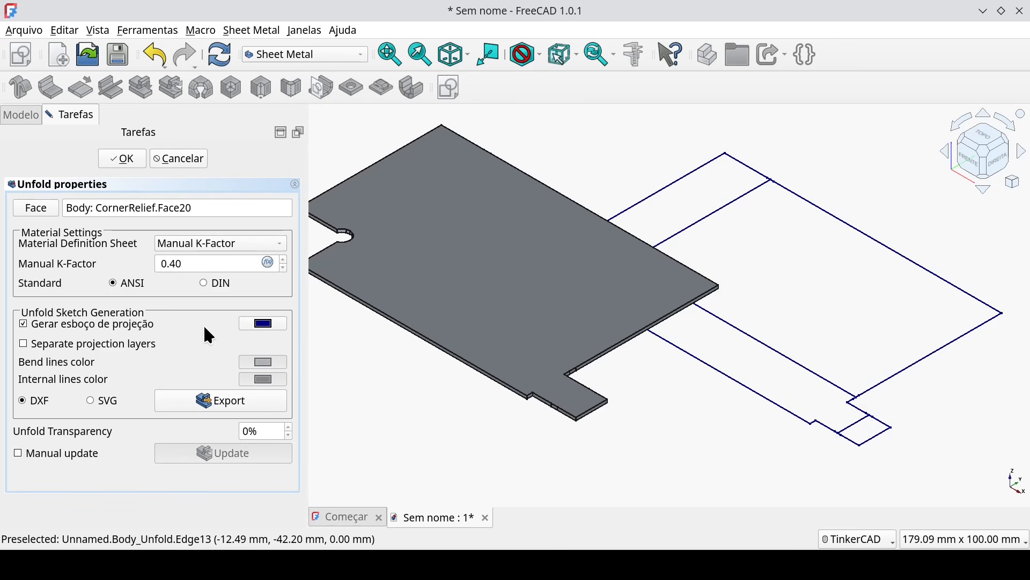
{"action": "left_click", "coordinate": [153, 346]}
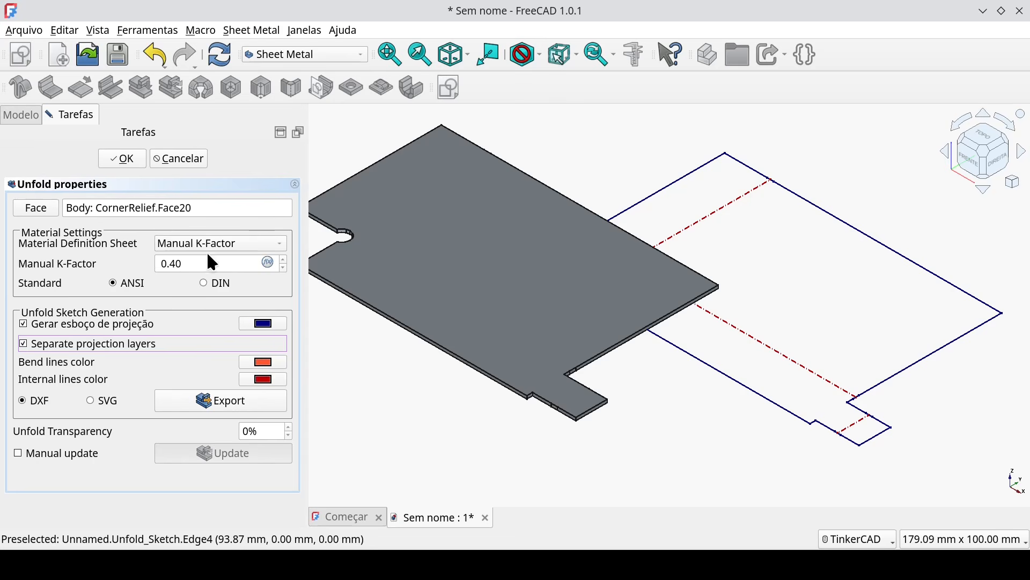
Step: Keep Manual K-Factor as the material definition, set the K-factor standard to DIN and accept the unfold
{"action": "left_click", "coordinate": [222, 246]}
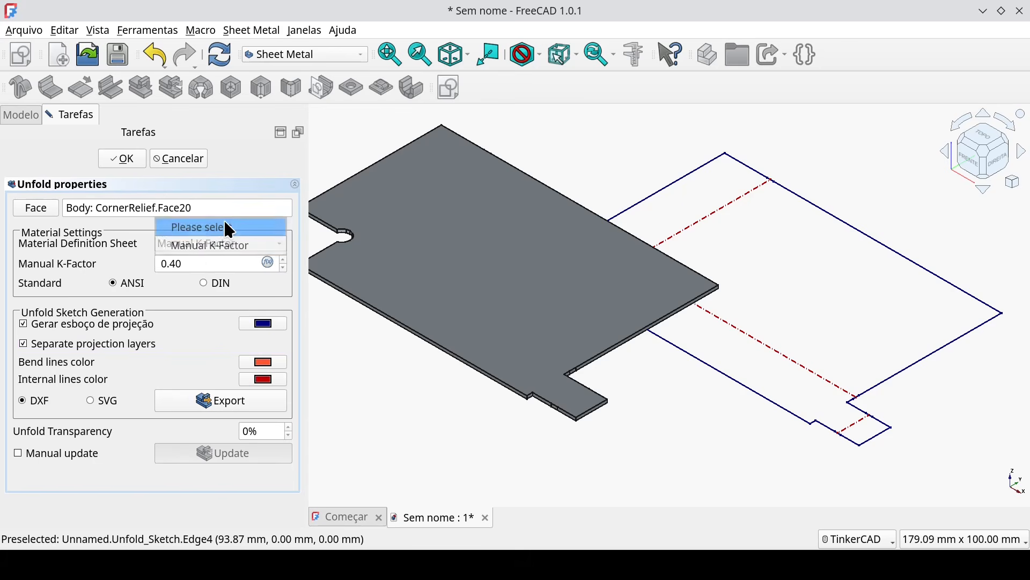
{"action": "left_click", "coordinate": [225, 227]}
{"action": "left_click", "coordinate": [231, 240]}
{"action": "left_click", "coordinate": [220, 263]}
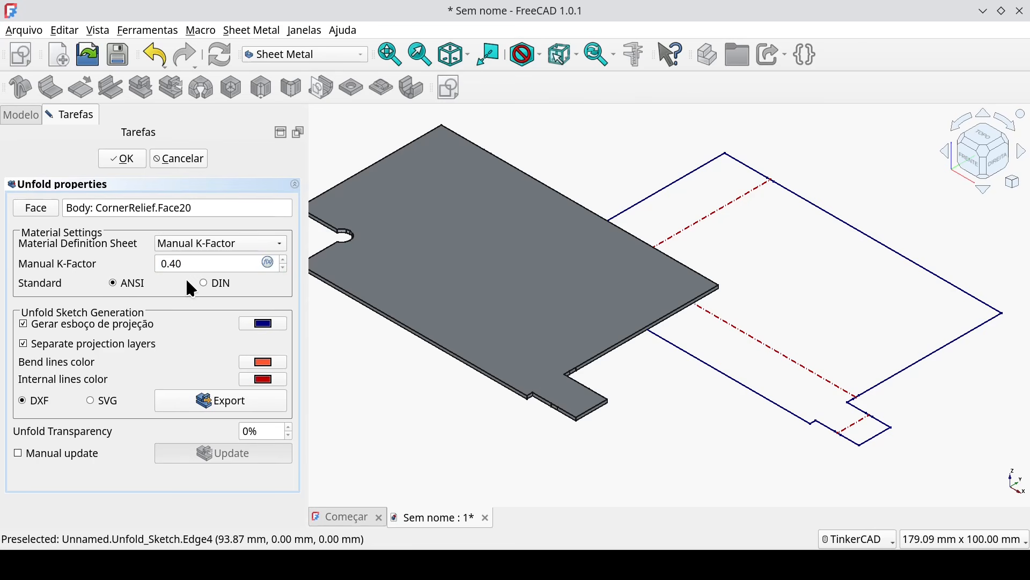
{"action": "left_click", "coordinate": [207, 281]}
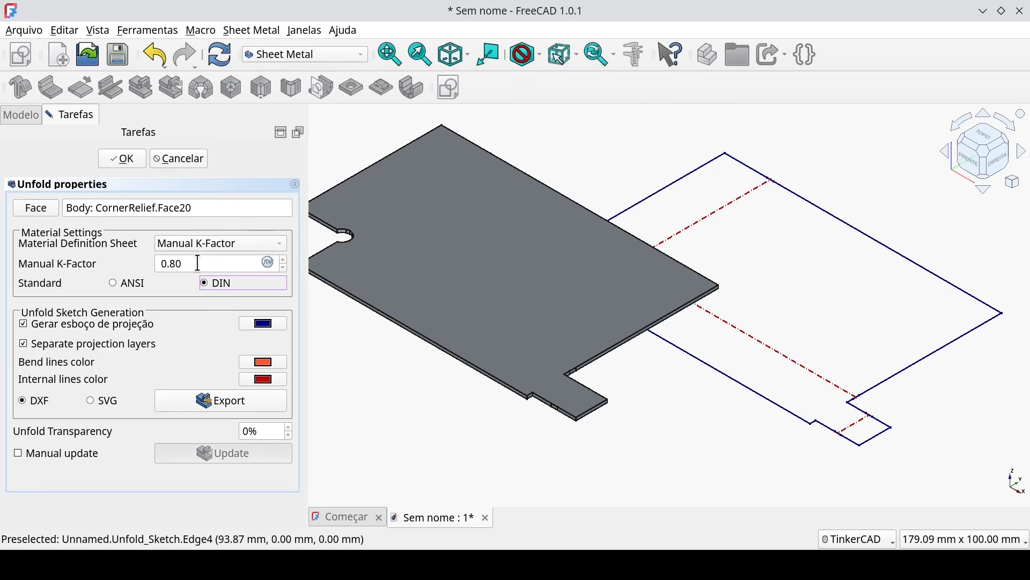
{"action": "left_click", "coordinate": [128, 159]}
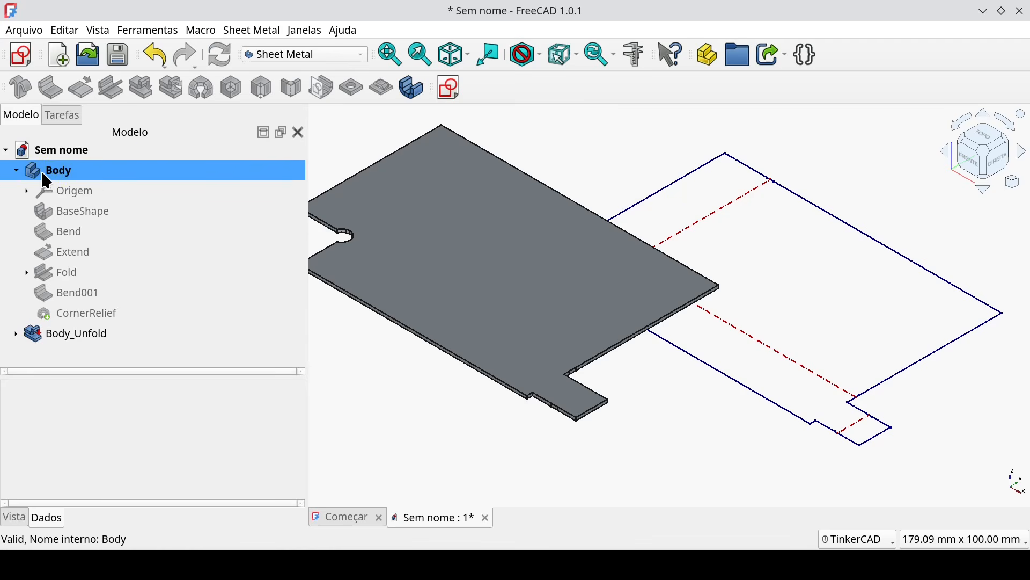
Step: Hide the Body_Unfold object and show the CornerRelief feature of the folded body again
{"action": "left_click", "coordinate": [56, 169]}
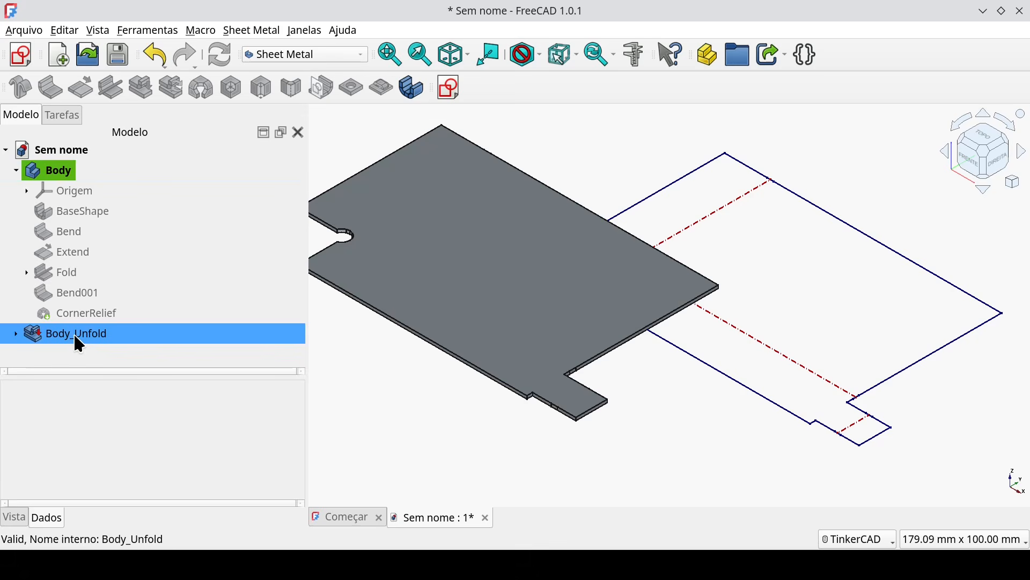
{"action": "left_click", "coordinate": [75, 337]}
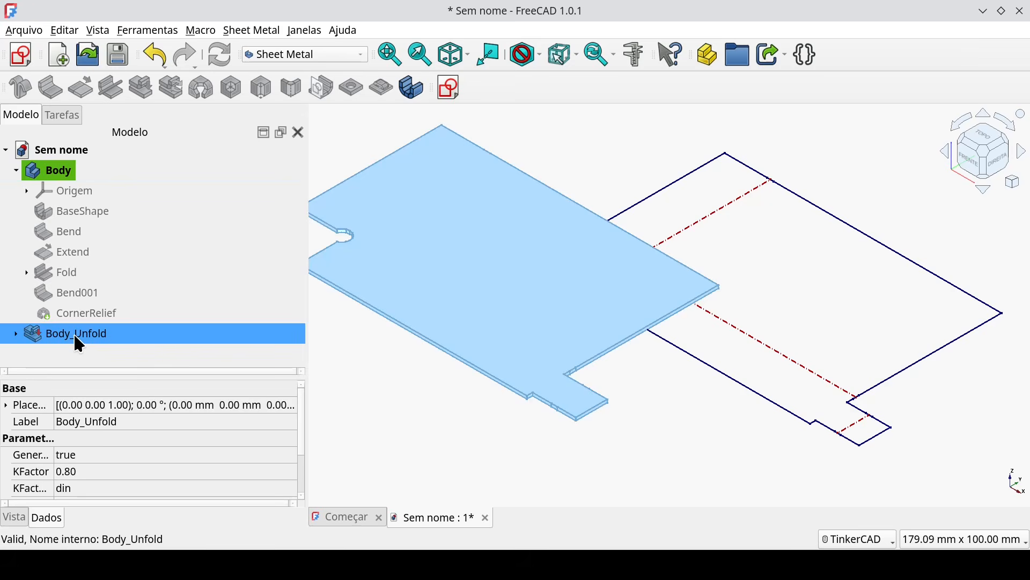
{"action": "key", "text": "space"}
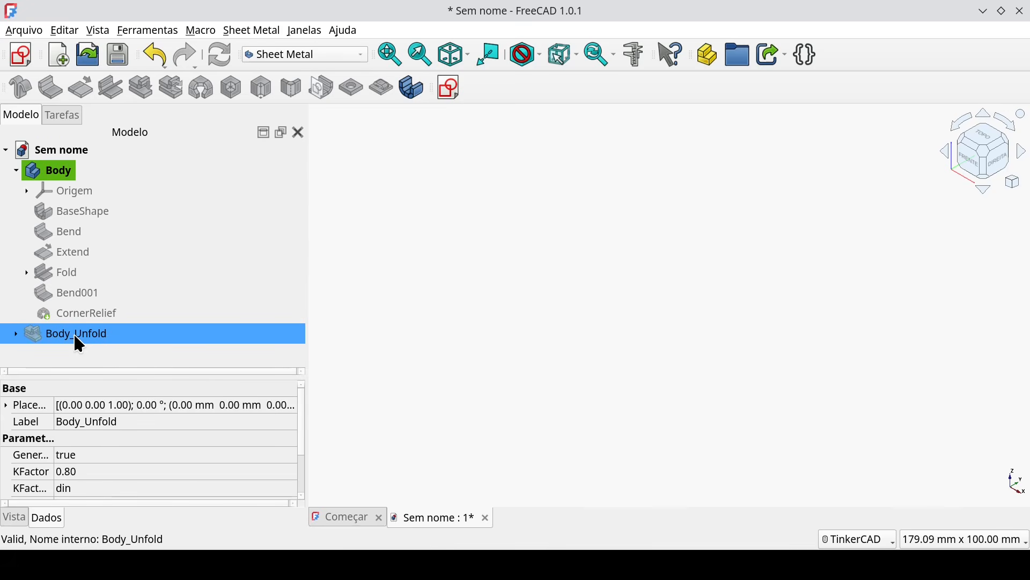
{"action": "left_click", "coordinate": [60, 174]}
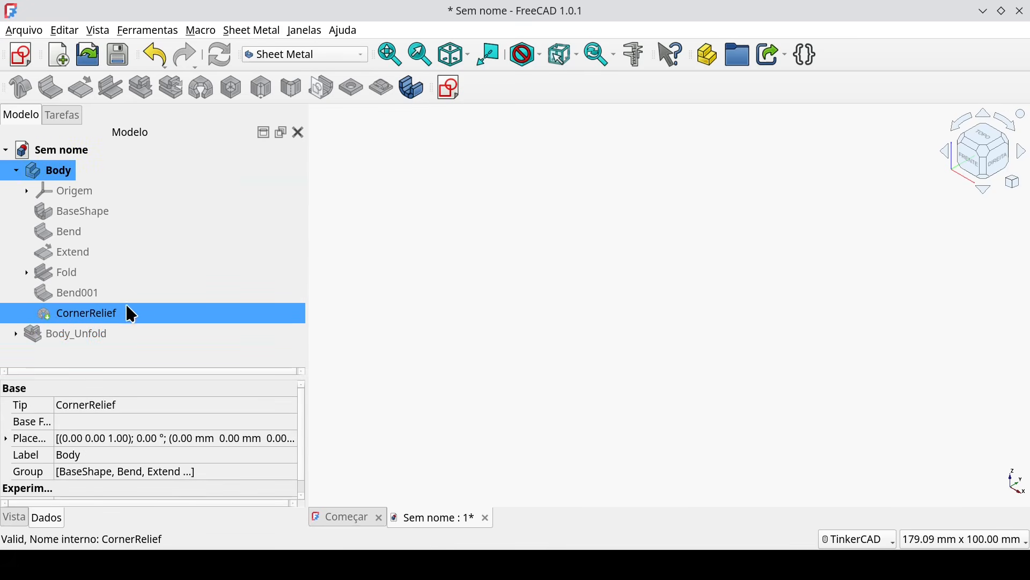
{"action": "left_click", "coordinate": [56, 314]}
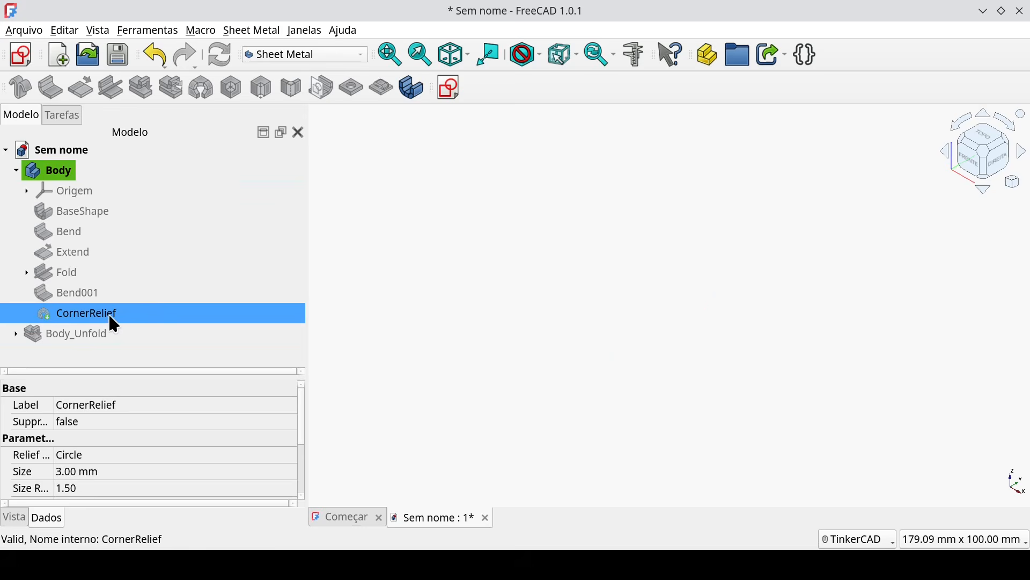
{"action": "key", "text": "space"}
{"action": "left_click", "coordinate": [385, 316]}
{"action": "middle_click_drag", "start_coordinate": [384, 317], "coordinate": [444, 336]}
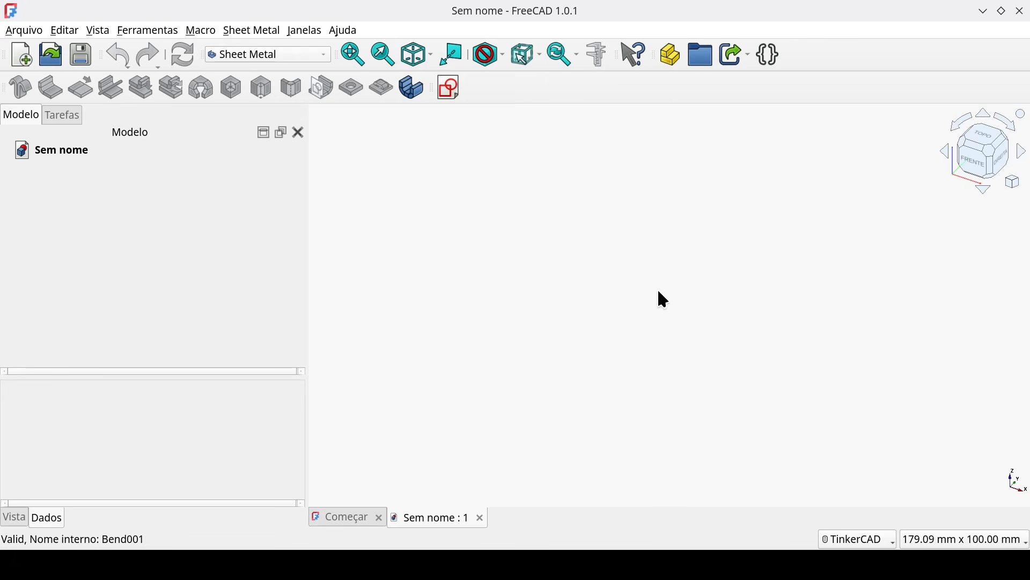
Step: Sketch a closed four-sided outline on the XY plane, starting at the origin, about 90 mm wide and 60 mm high, and close the sketch
{"action": "left_click", "coordinate": [446, 88]}
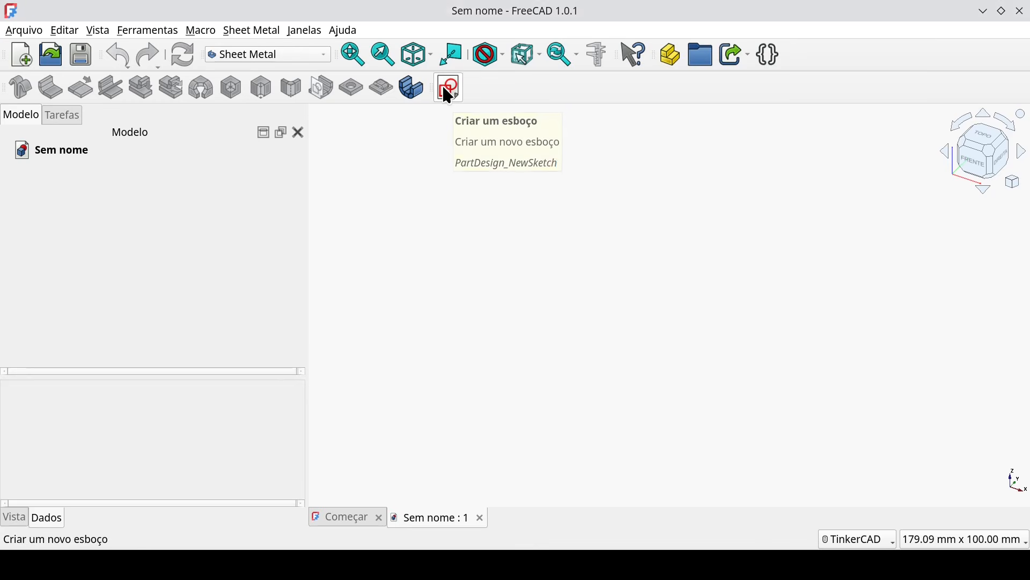
{"action": "left_click", "coordinate": [508, 316]}
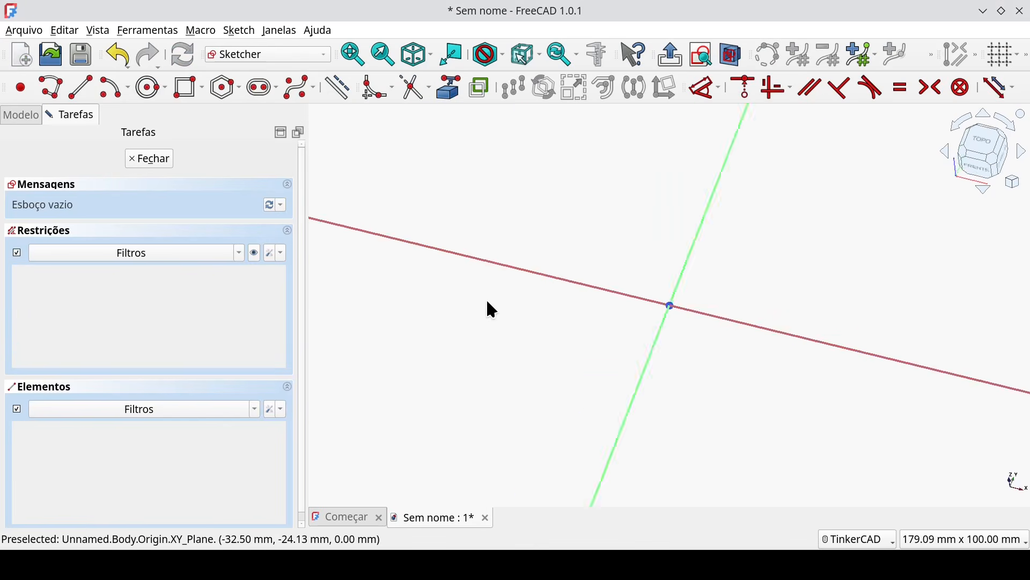
{"action": "middle_click_drag", "start_coordinate": [547, 272], "coordinate": [336, 315]}
{"action": "left_click", "coordinate": [52, 87]}
{"action": "left_click", "coordinate": [467, 356]}
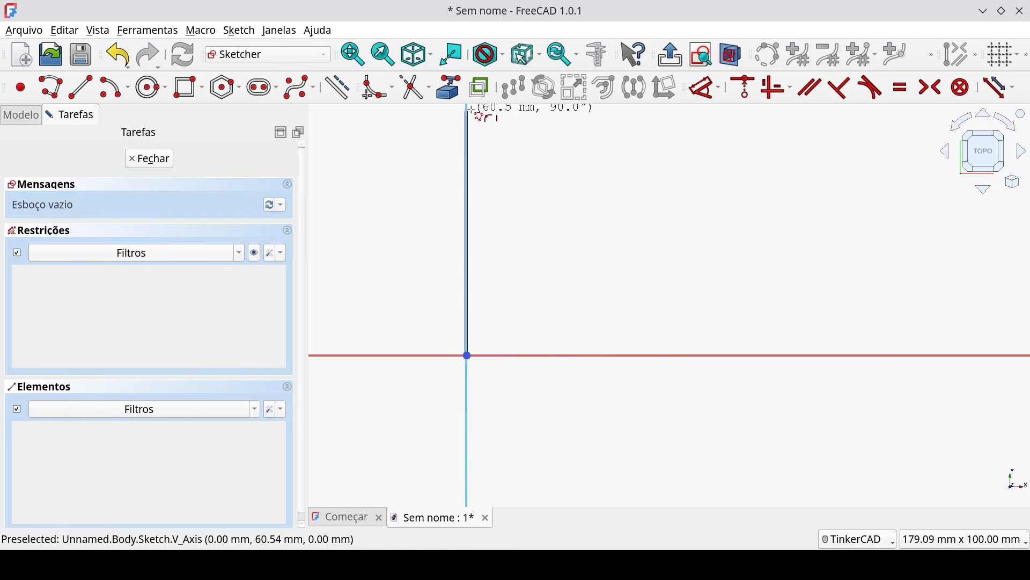
{"action": "left_click", "coordinate": [467, 122]}
{"action": "left_click", "coordinate": [825, 212]}
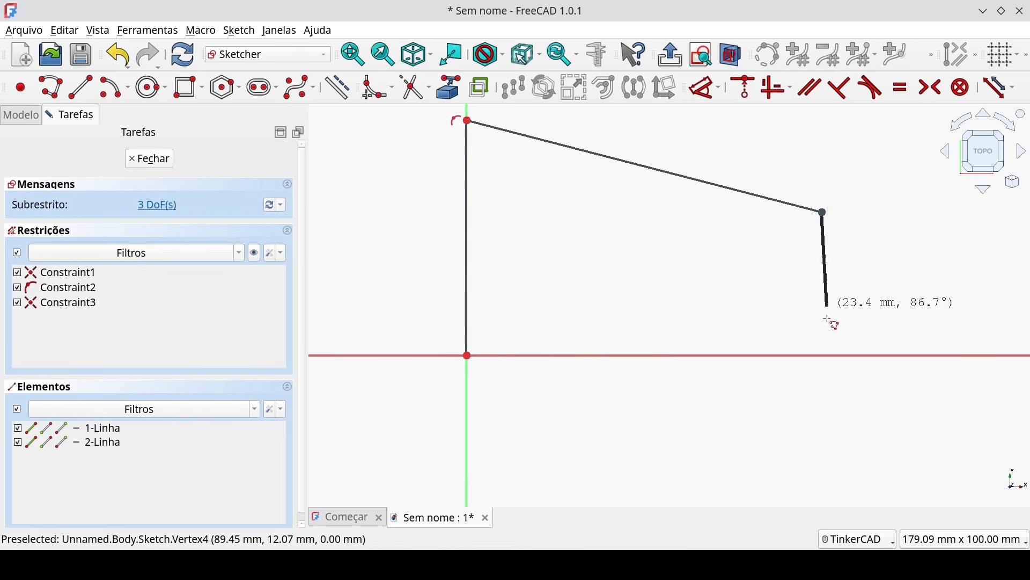
{"action": "left_click", "coordinate": [796, 356]}
{"action": "left_click", "coordinate": [467, 356]}
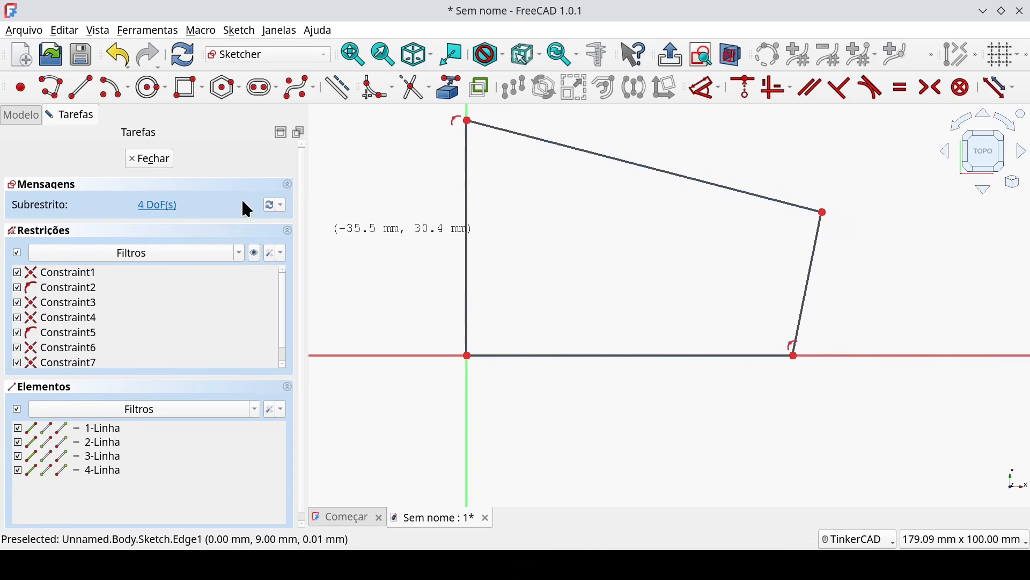
{"action": "left_click", "coordinate": [141, 159]}
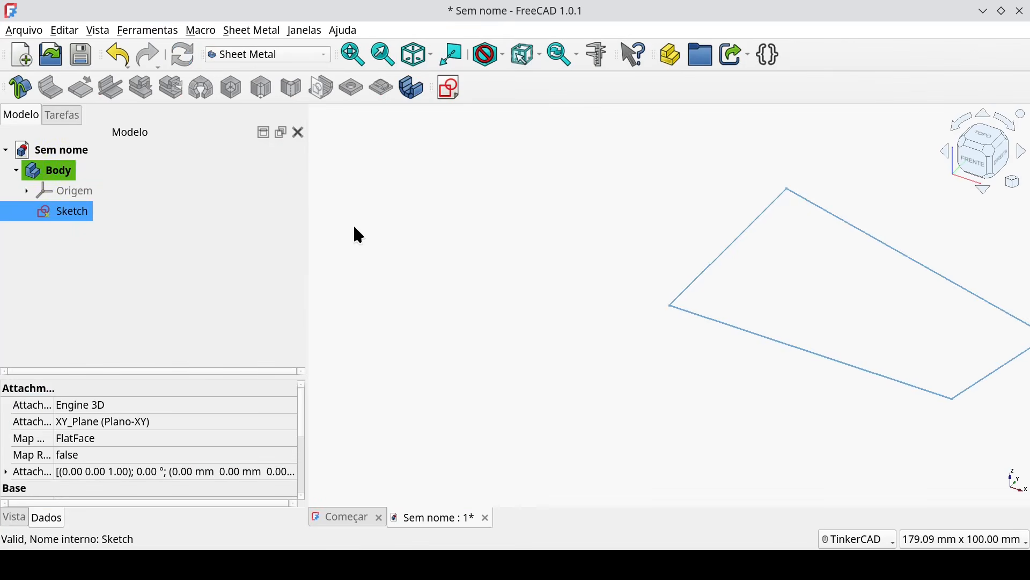
Step: Create a 1 mm thick sketched base shape from the four-sided outline, accept it and delete the BaseBend feature
{"action": "left_click", "coordinate": [21, 87]}
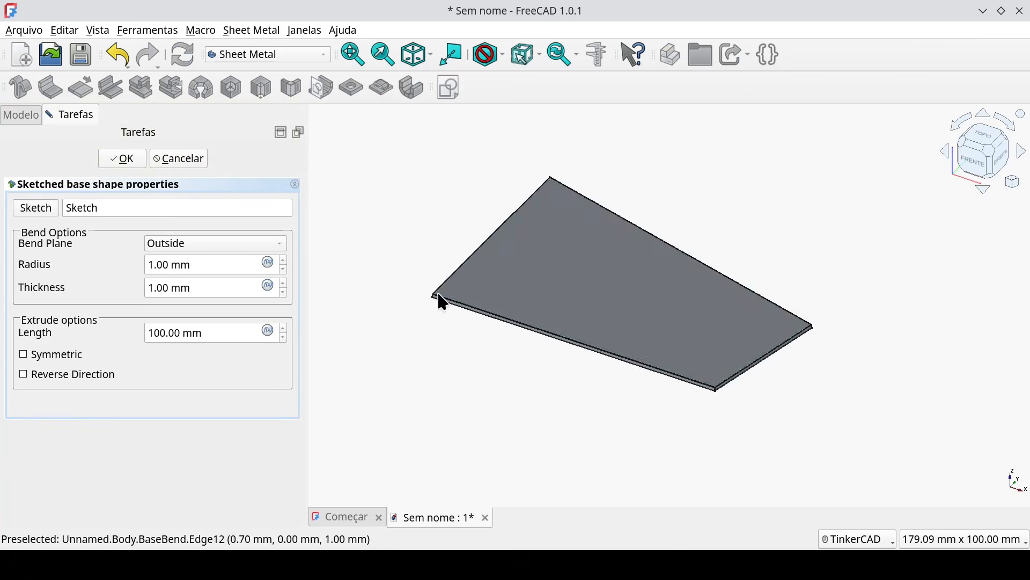
{"action": "mouse_move", "coordinate": [621, 338]}
{"action": "right_mouse_down"}
{"action": "mouse_move", "coordinate": [621, 274]}
{"action": "mouse_move", "coordinate": [624, 321]}
{"action": "right_mouse_up"}
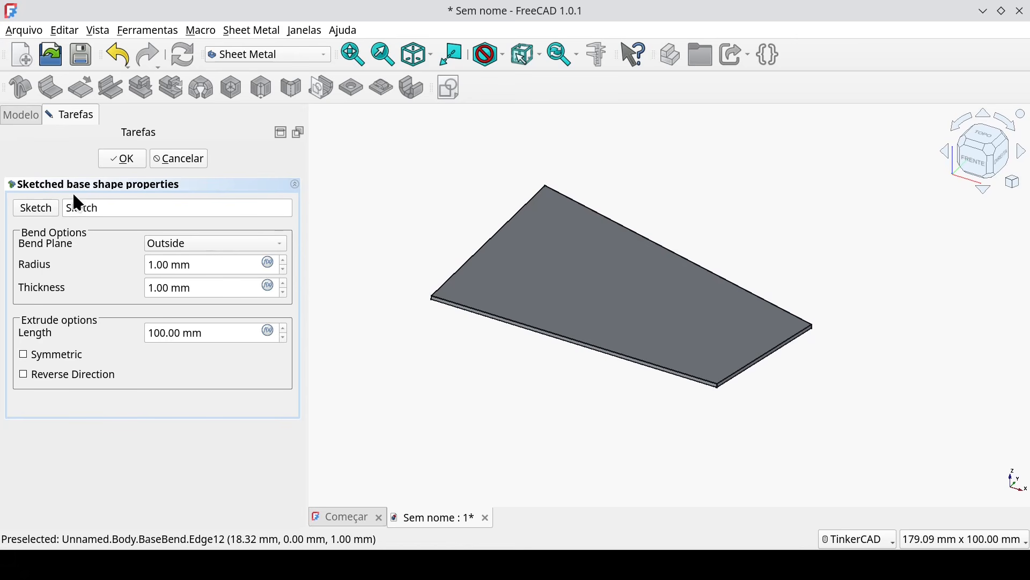
{"action": "left_click", "coordinate": [123, 159]}
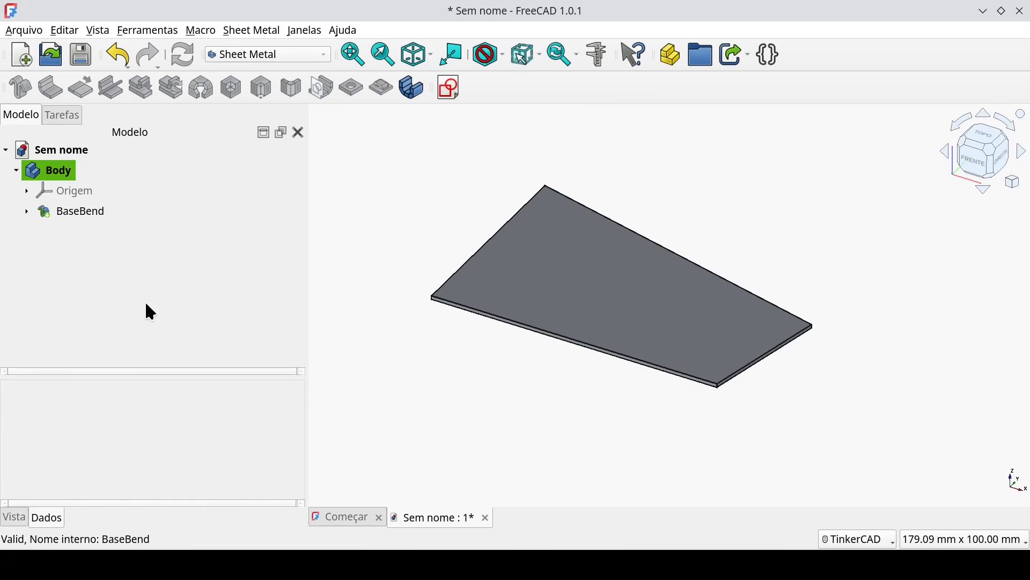
{"action": "left_click", "coordinate": [91, 210]}
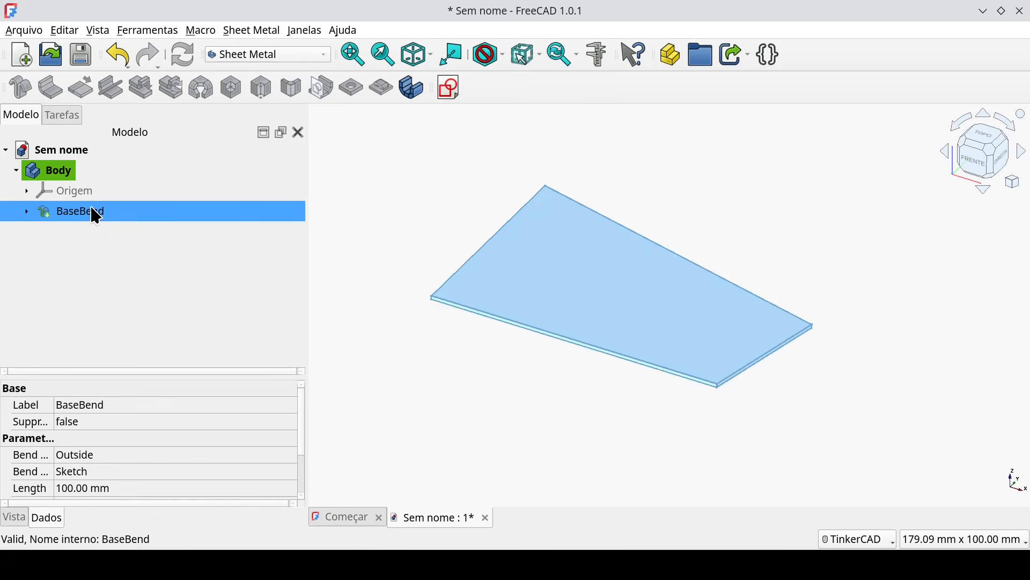
{"action": "key", "text": "Delete"}
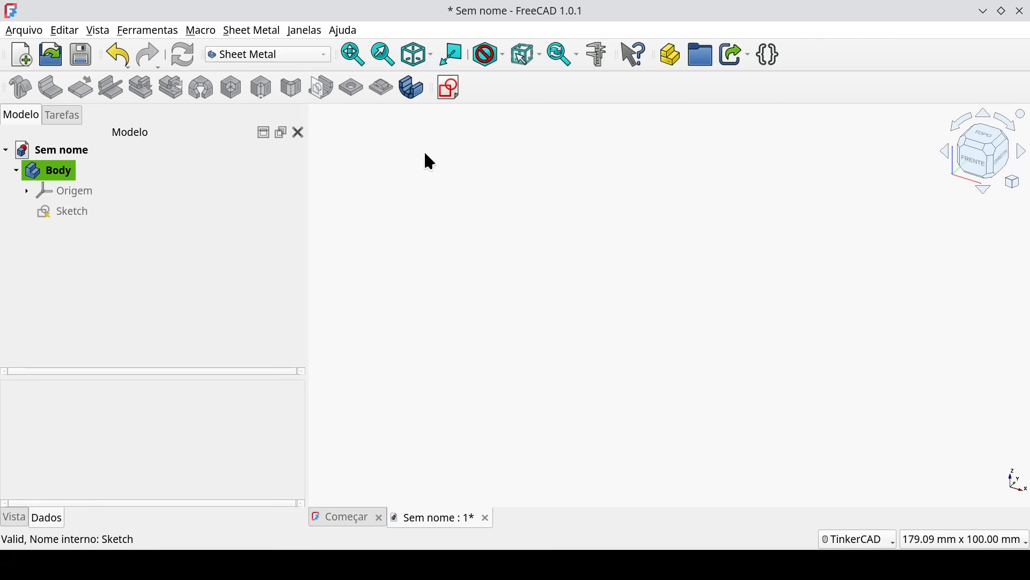
Step: On the XZ plane, start a new sketch with a polyline segment along the horizontal axis, about 67 mm long and ending at the origin
{"action": "left_click", "coordinate": [449, 88]}
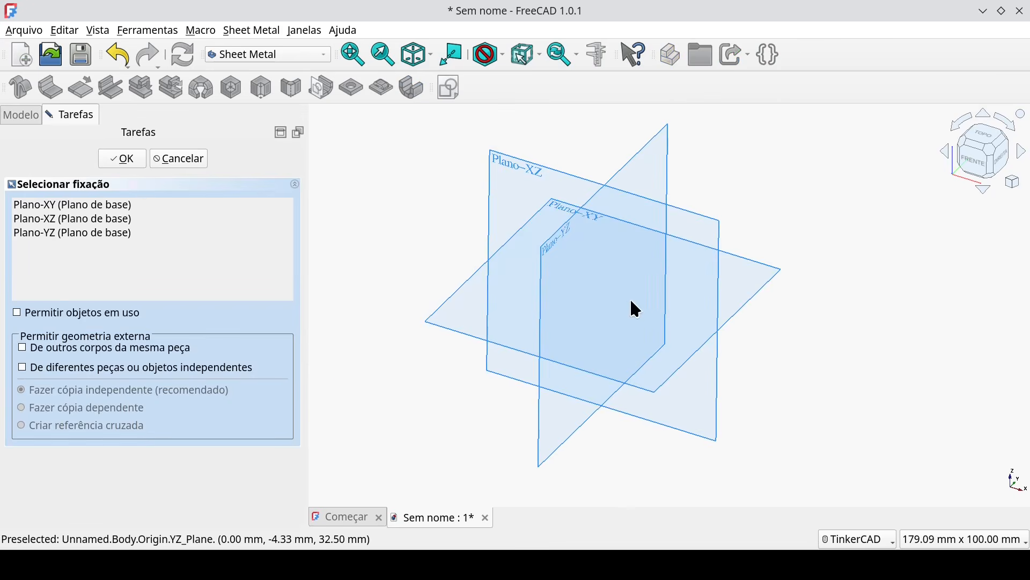
{"action": "left_click", "coordinate": [487, 182]}
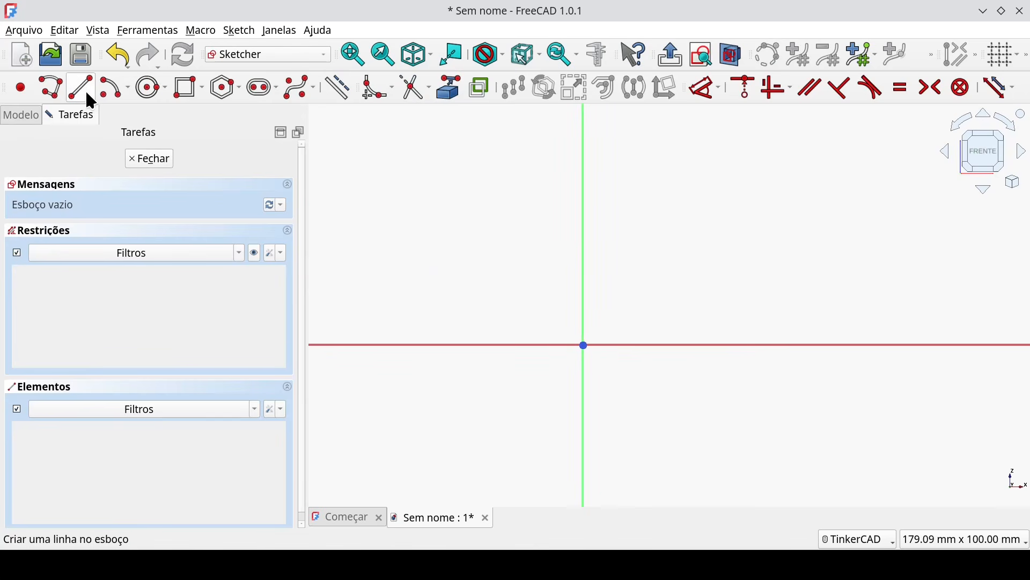
{"action": "left_click", "coordinate": [50, 86]}
{"action": "left_click", "coordinate": [854, 346]}
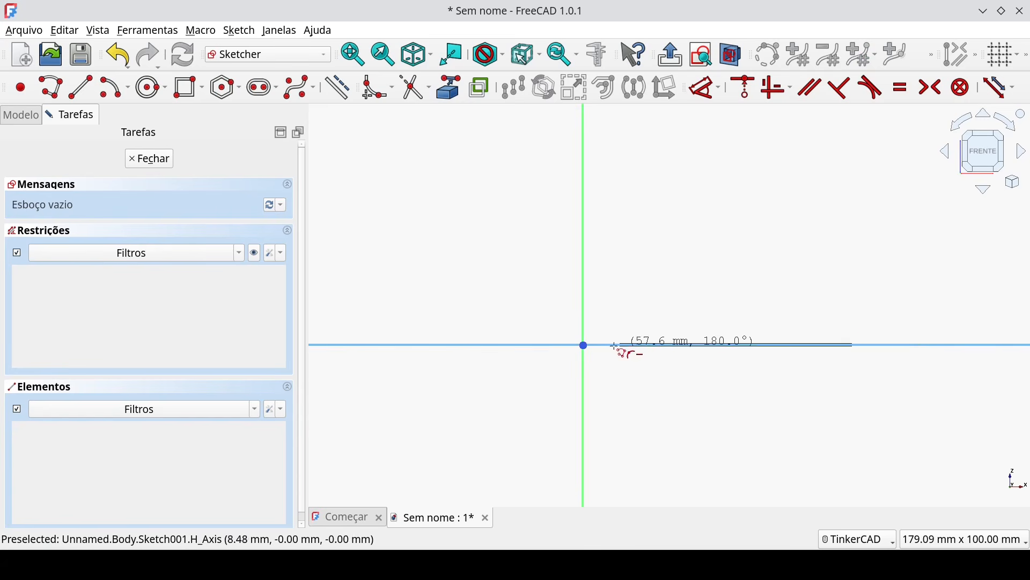
{"action": "left_click", "coordinate": [584, 345]}
Step: Add a tangent arc of about 13 mm radius and 222° at the origin, lengthen the line to about 90 mm and close the sketch
{"action": "key", "text": "m"}
{"action": "key", "text": "m"}
{"action": "key", "text": "m"}
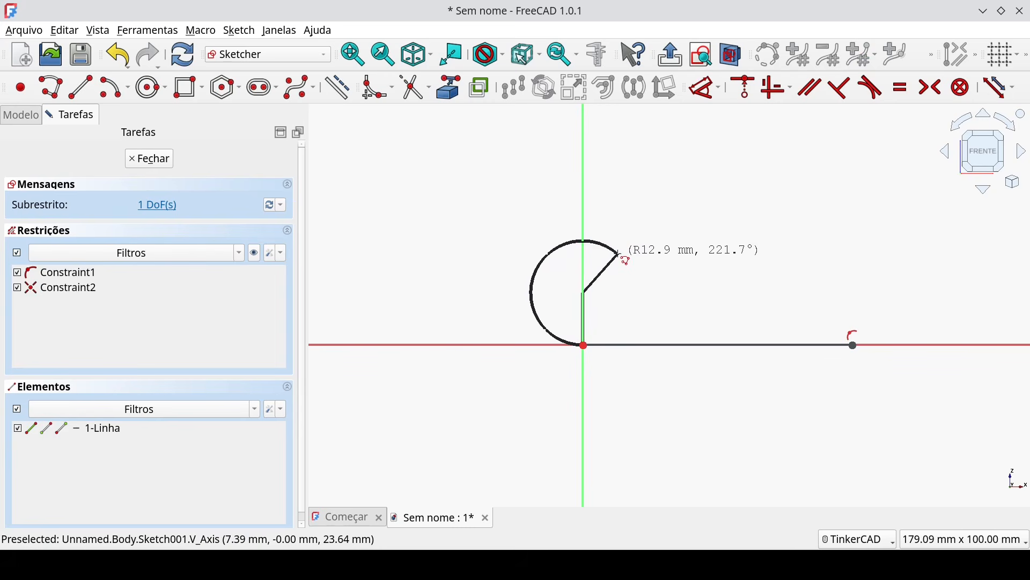
{"action": "left_click", "coordinate": [618, 252]}
{"action": "right_click", "coordinate": [680, 261]}
{"action": "right_click", "coordinate": [681, 264]}
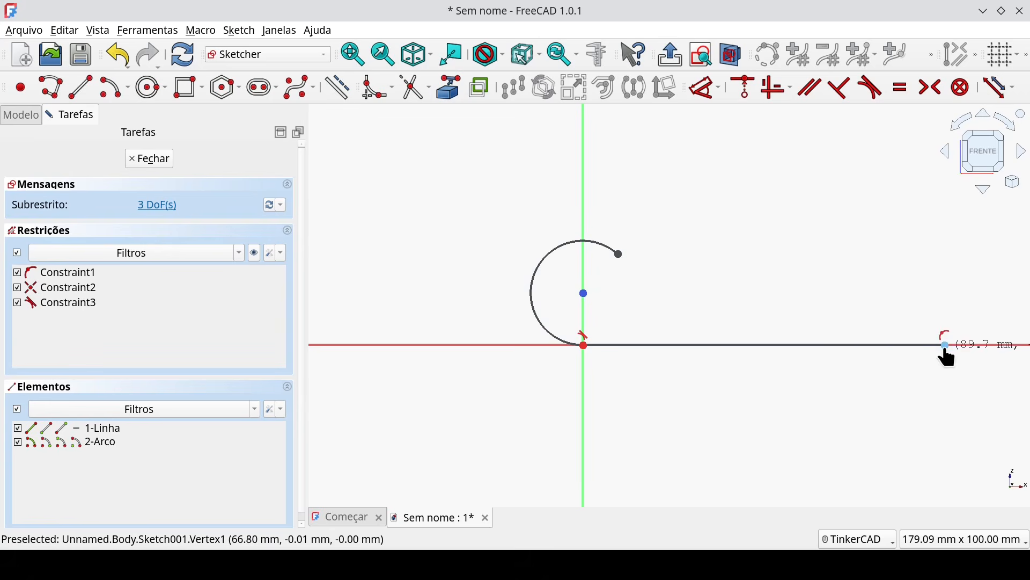
{"action": "left_click", "coordinate": [154, 159]}
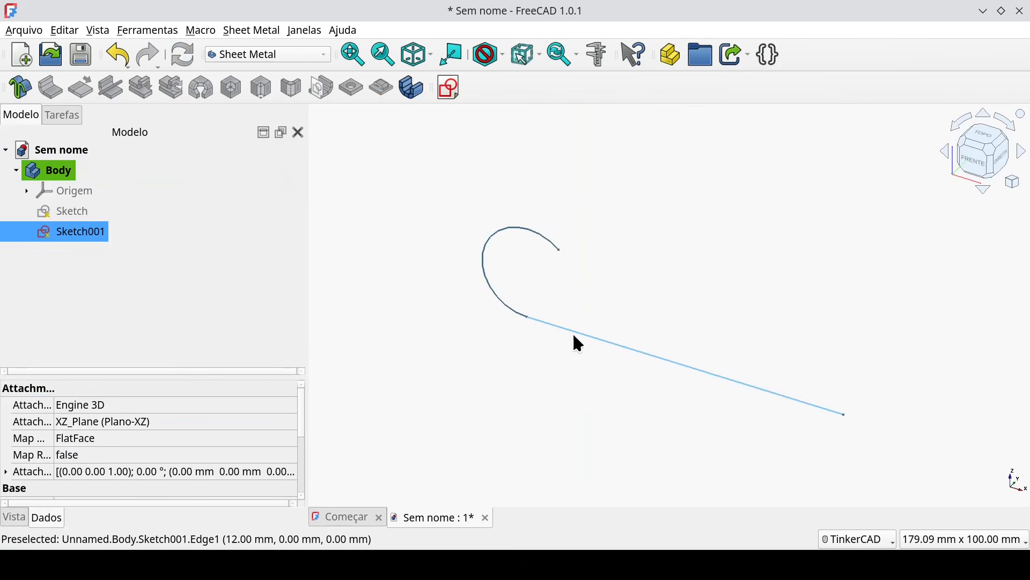
Step: Create a sketched base shape from the line-and-arc profile with length 75 mm, toggle Reverse Direction and accept it
{"action": "left_click", "coordinate": [21, 88]}
{"action": "scroll", "coordinate": [537, 188], "scroll_direction": "down", "scroll_amount": 3}
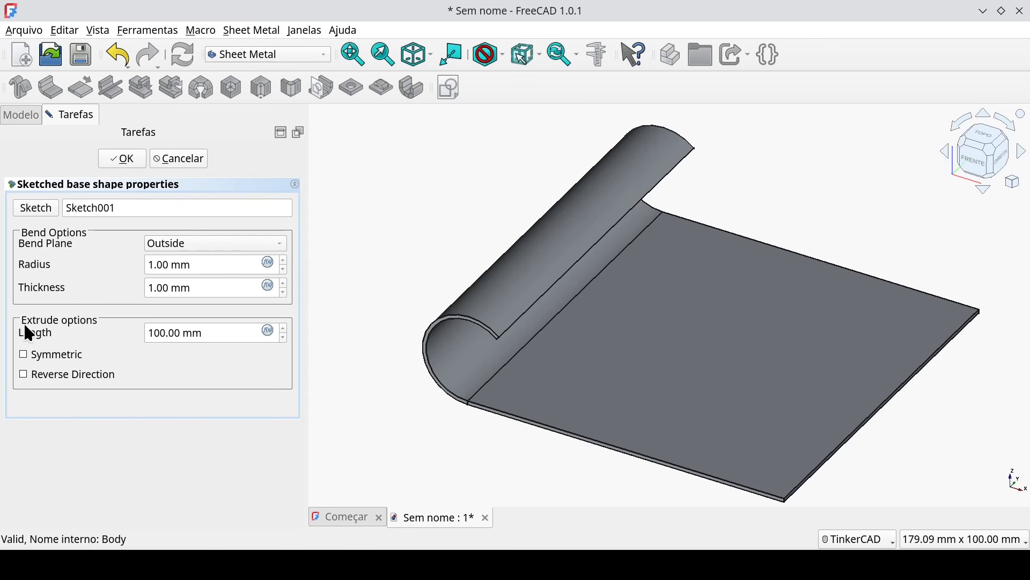
{"action": "left_click_drag", "start_coordinate": [203, 333], "coordinate": [135, 338]}
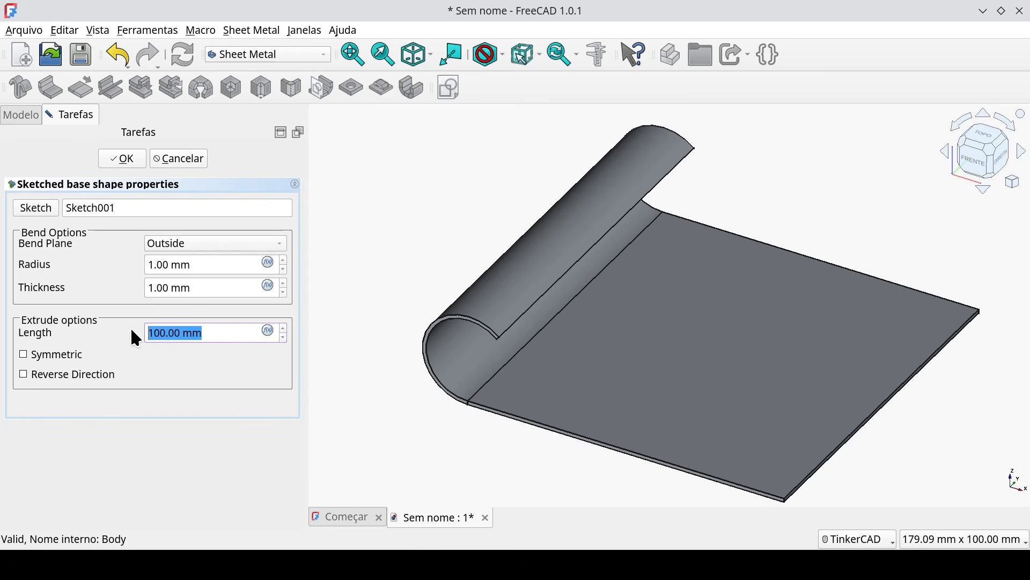
{"action": "type", "text": "75"}
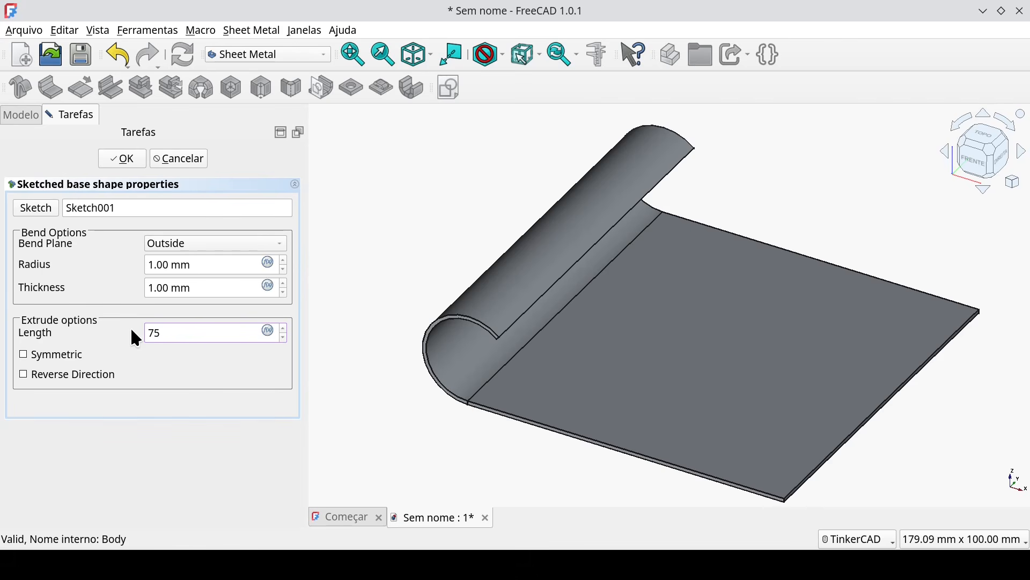
{"action": "left_click", "coordinate": [225, 364]}
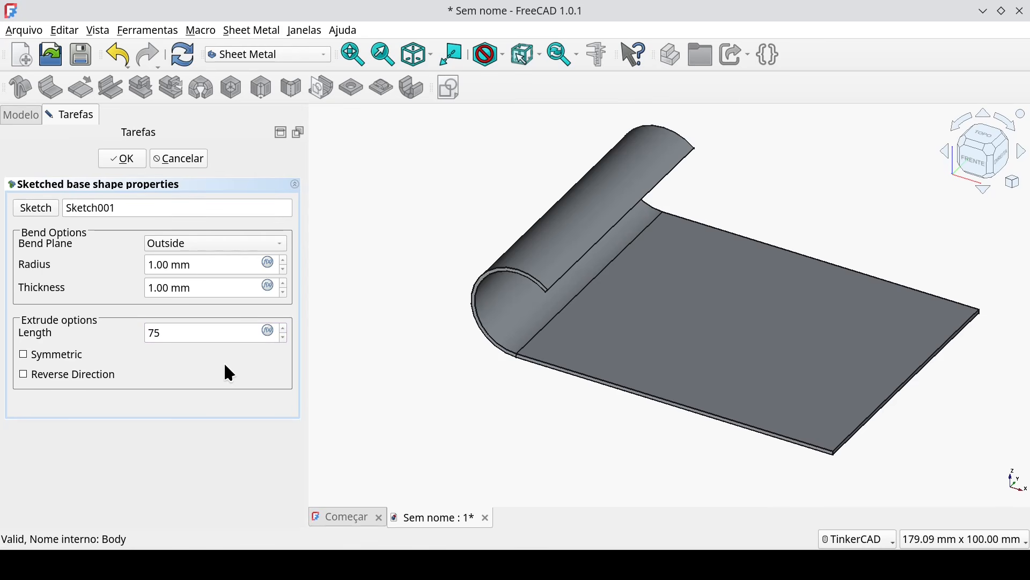
{"action": "left_click", "coordinate": [81, 374]}
{"action": "left_click", "coordinate": [132, 156]}
{"action": "middle_click_drag", "start_coordinate": [442, 413], "coordinate": [402, 419]}
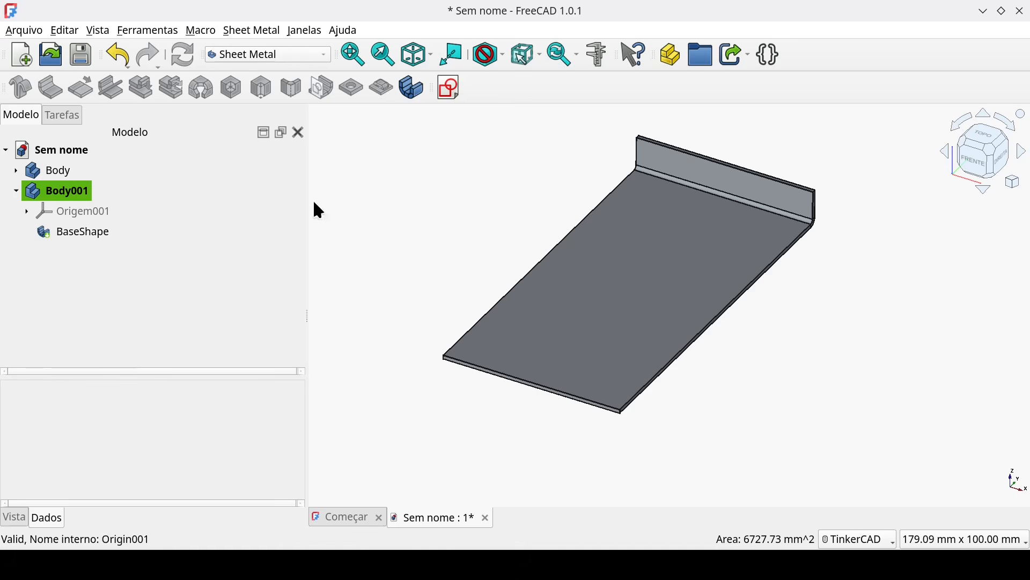
Step: On the L-shaped plate's large top face, sketch a circle about 18 mm in diameter, centred on the vertical axis near the flange, and close the sketch
{"action": "left_click", "coordinate": [659, 224]}
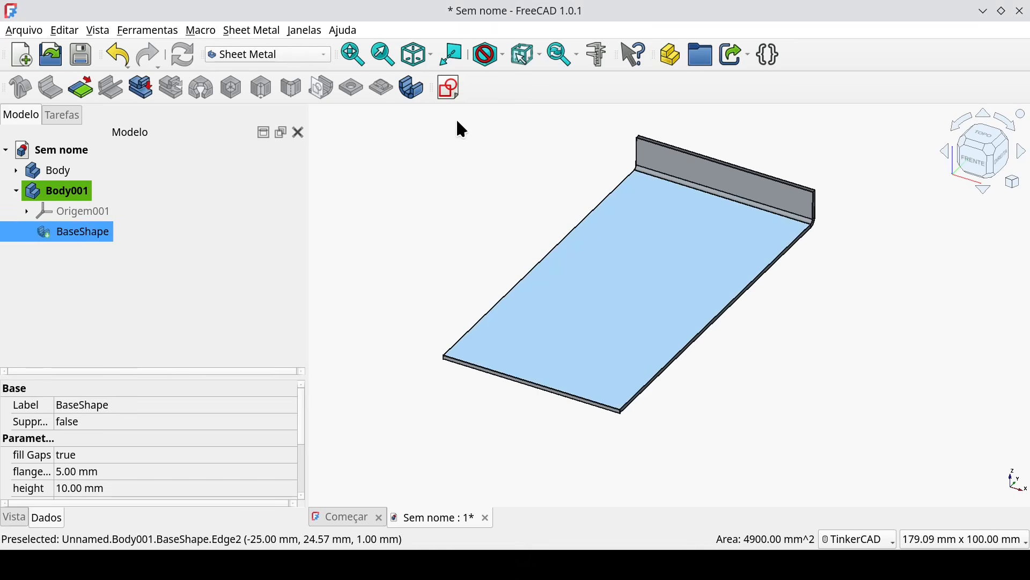
{"action": "left_click", "coordinate": [449, 87]}
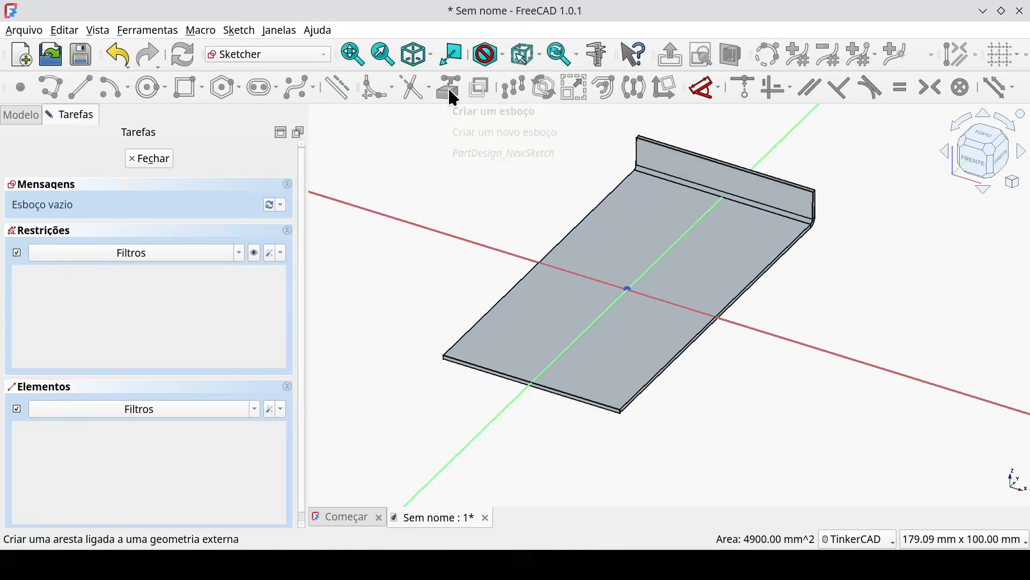
{"action": "left_click", "coordinate": [144, 90]}
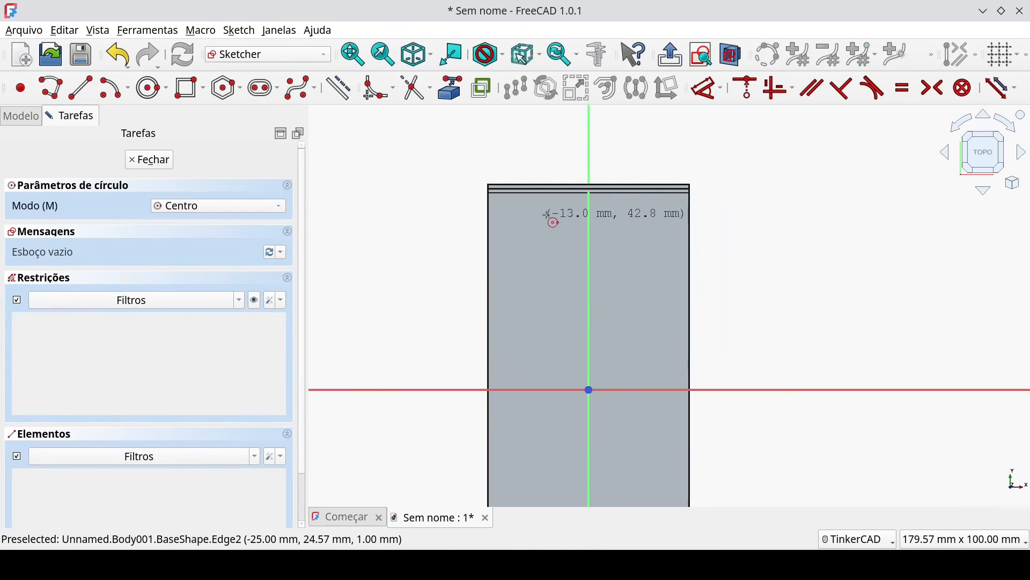
{"action": "left_click", "coordinate": [589, 210]}
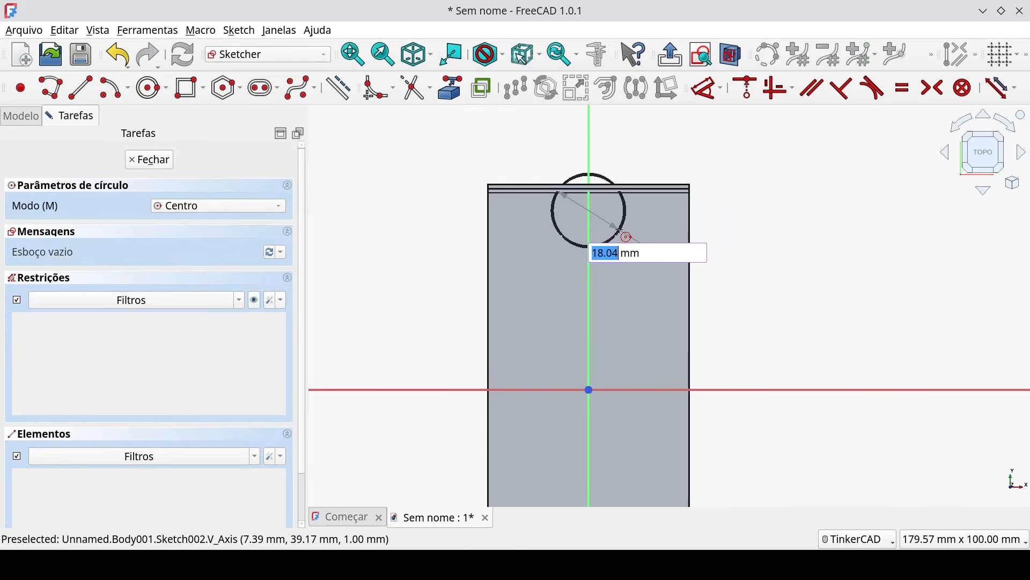
{"action": "left_click", "coordinate": [621, 230]}
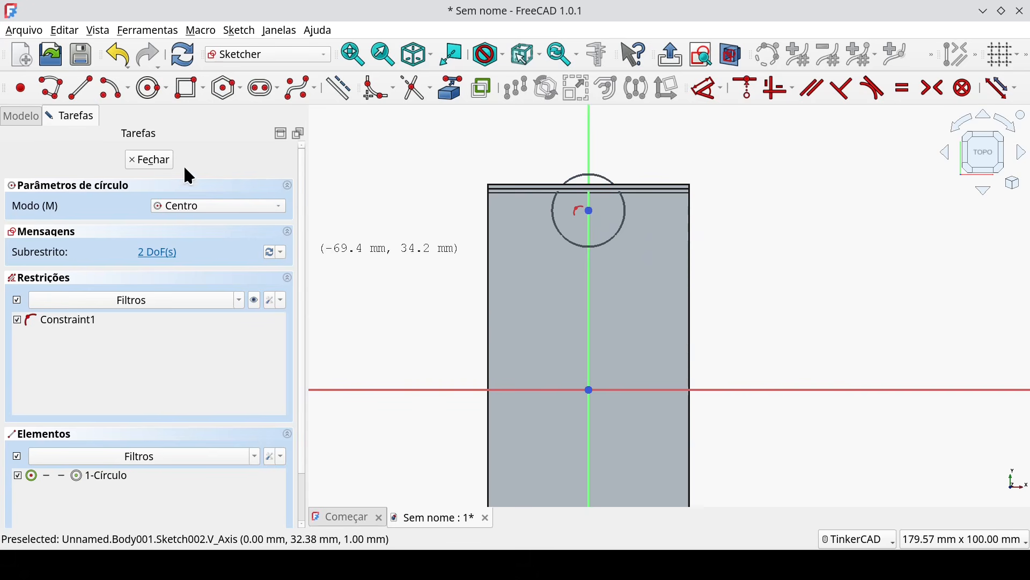
{"action": "left_click", "coordinate": [150, 160]}
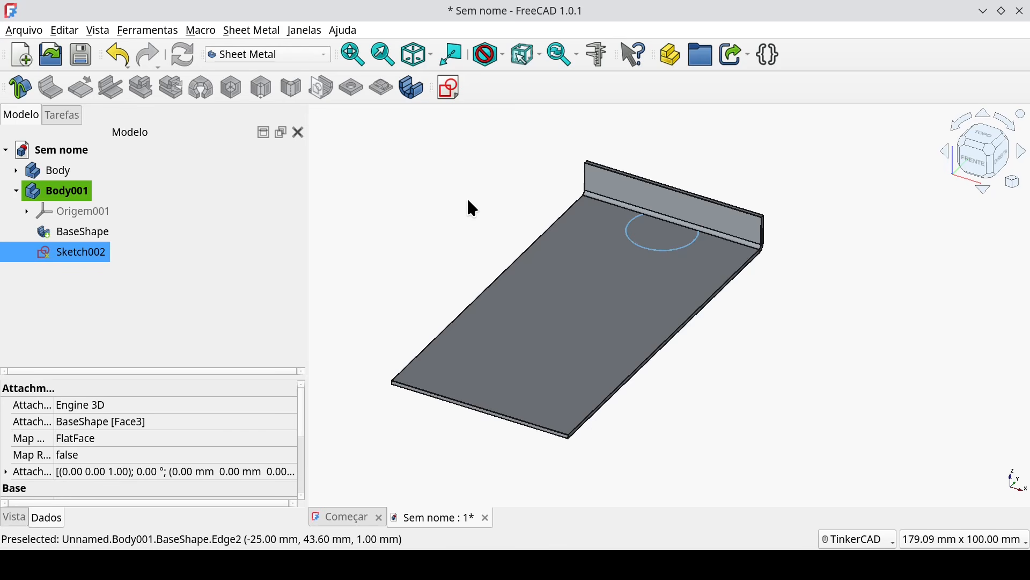
Step: Create an extruded cutout on the L-shaped plate's large face from the circle sketch, removing the inside through all on both sides
{"action": "left_click", "coordinate": [608, 263]}
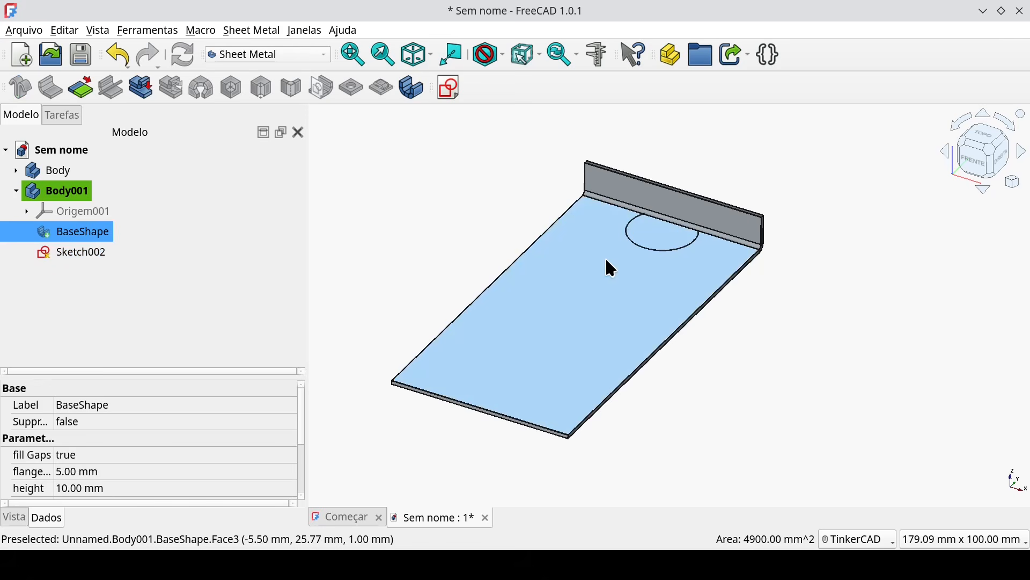
{"action": "left_click", "coordinate": [675, 246], "text": "ctrl"}
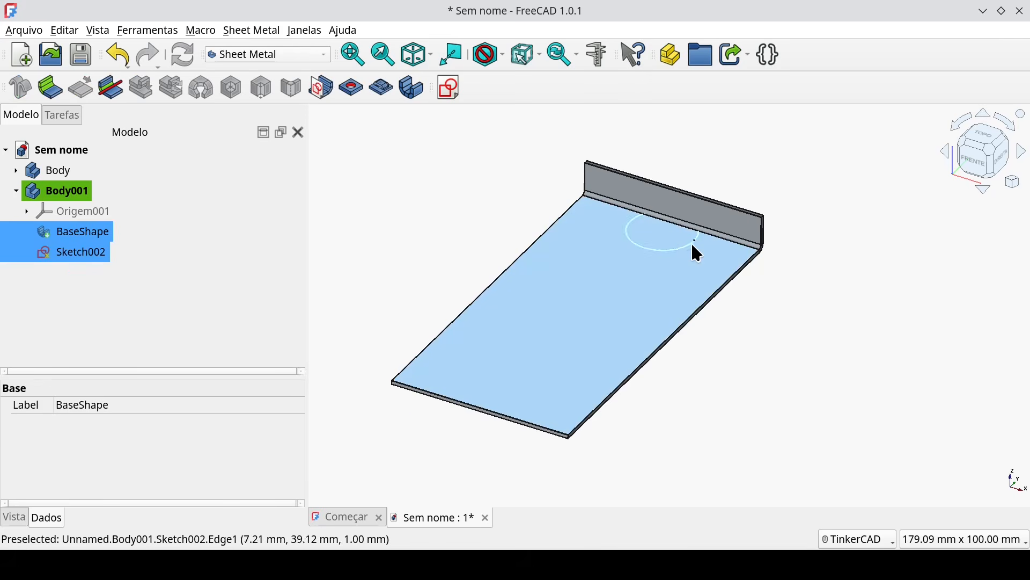
{"action": "left_click", "coordinate": [345, 95]}
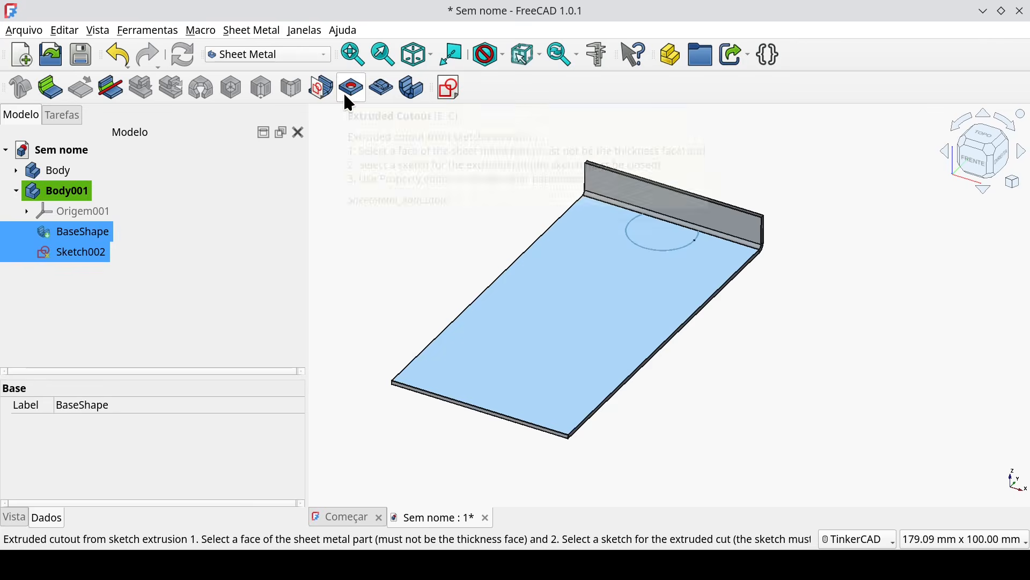
{"action": "scroll", "coordinate": [663, 218], "scroll_direction": "up", "scroll_amount": 4}
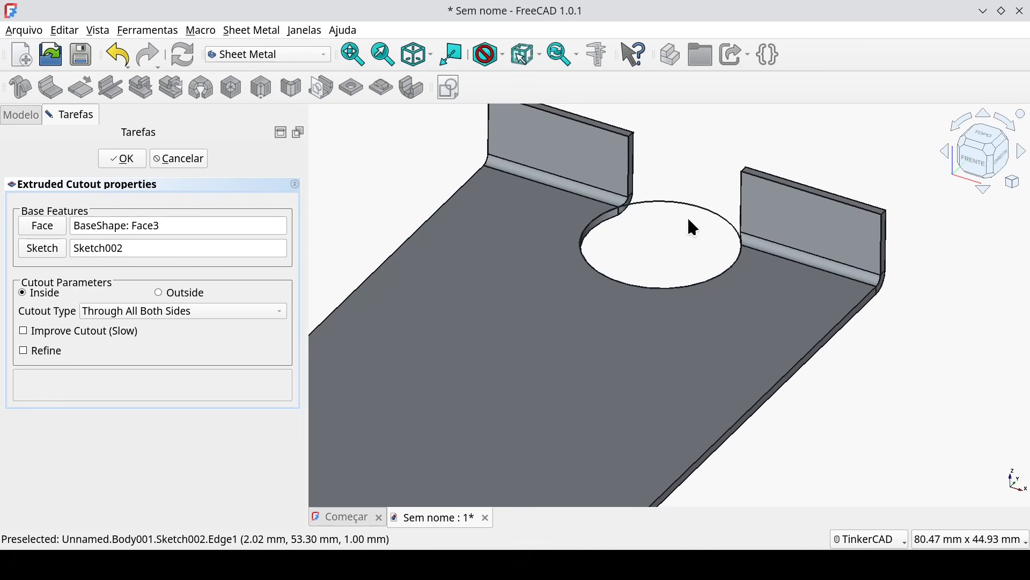
{"action": "left_click", "coordinate": [128, 162]}
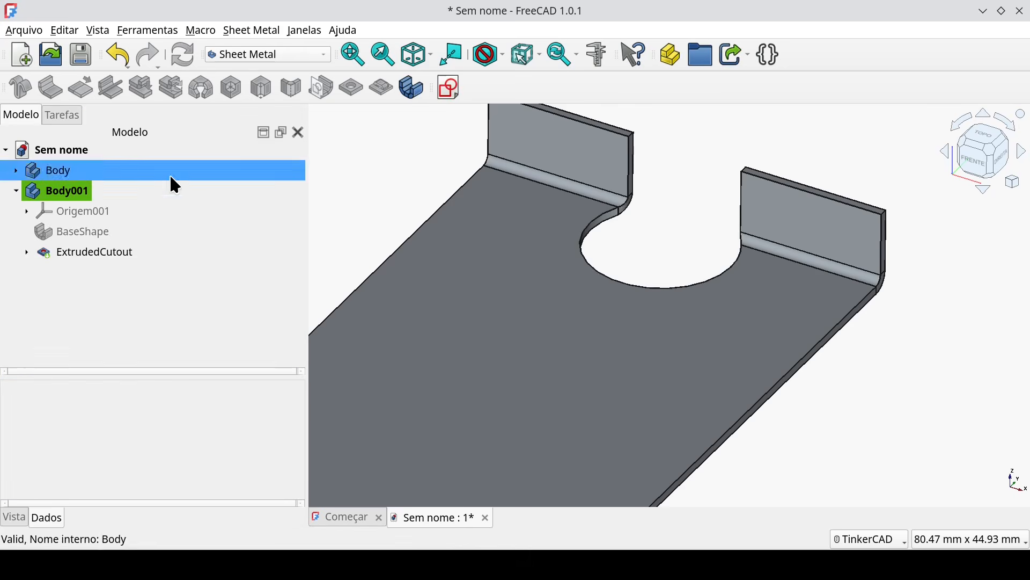
{"action": "scroll", "coordinate": [406, 202], "scroll_direction": "down", "scroll_amount": 3}
{"action": "middle_click_drag", "start_coordinate": [504, 208], "coordinate": [592, 209]}
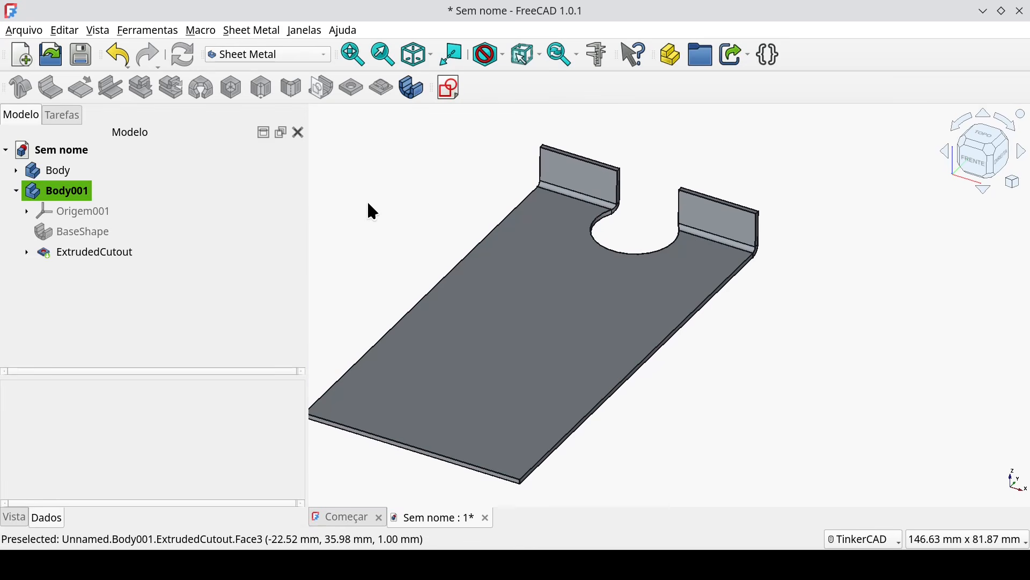
Step: Delete the extruded cutout and display the base shape and the circle sketch again
{"action": "left_click", "coordinate": [98, 256]}
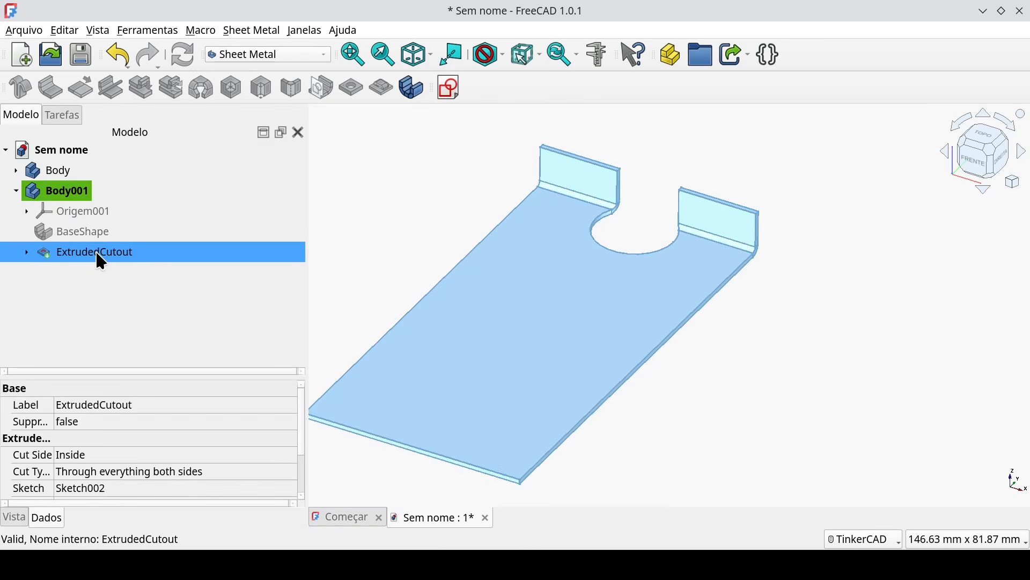
{"action": "key", "text": "Delete"}
{"action": "left_click", "coordinate": [340, 154]}
{"action": "left_click", "coordinate": [139, 253]}
{"action": "left_click", "coordinate": [284, 232], "text": "ctrl"}
{"action": "left_click", "coordinate": [410, 170]}
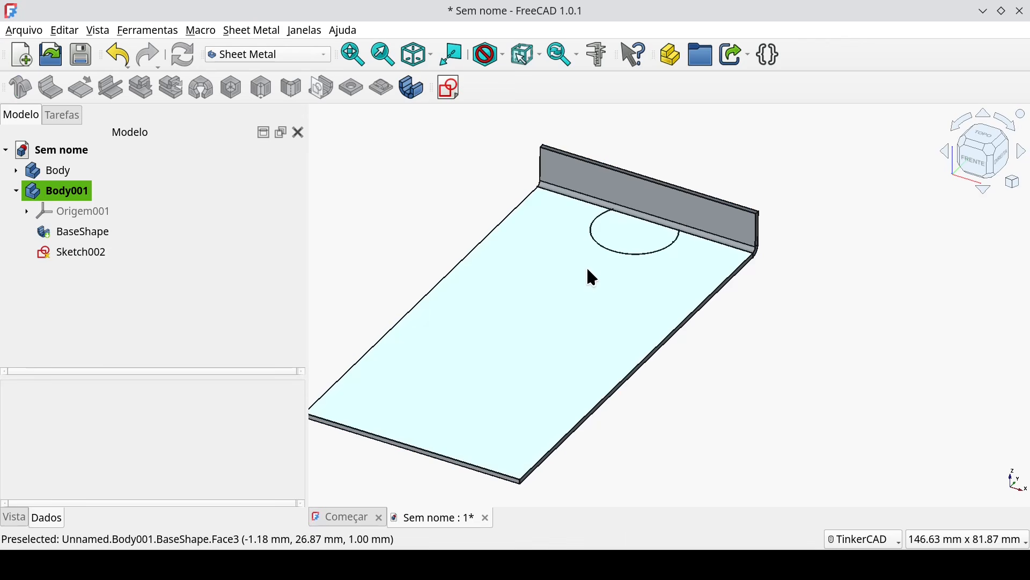
Step: Create a wrapped cutout from the circle sketch on the plate's large face with K-factor 0.50, inspect it around the bend and accept it
{"action": "left_click", "coordinate": [588, 269]}
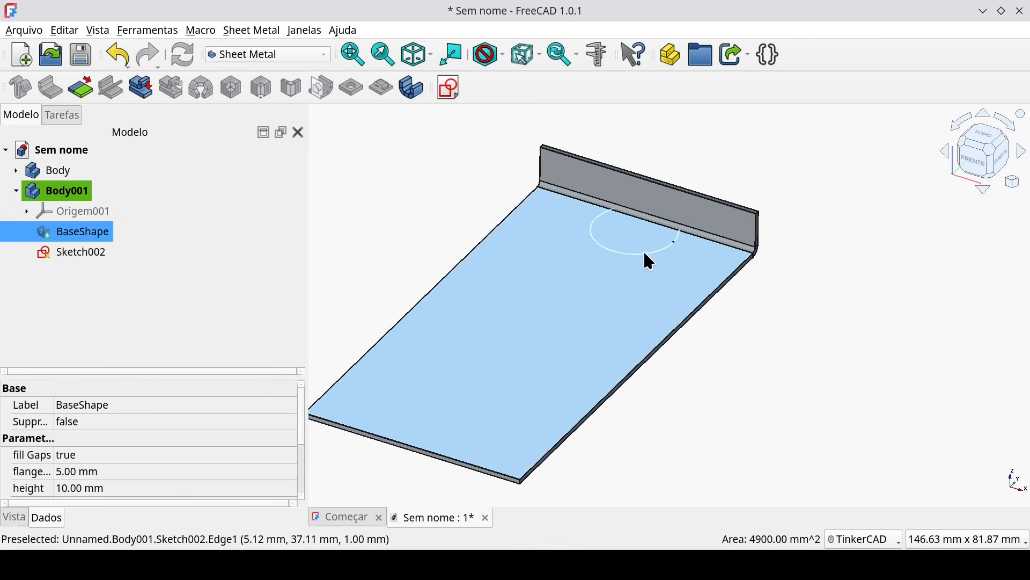
{"action": "left_click", "coordinate": [644, 252], "text": "ctrl"}
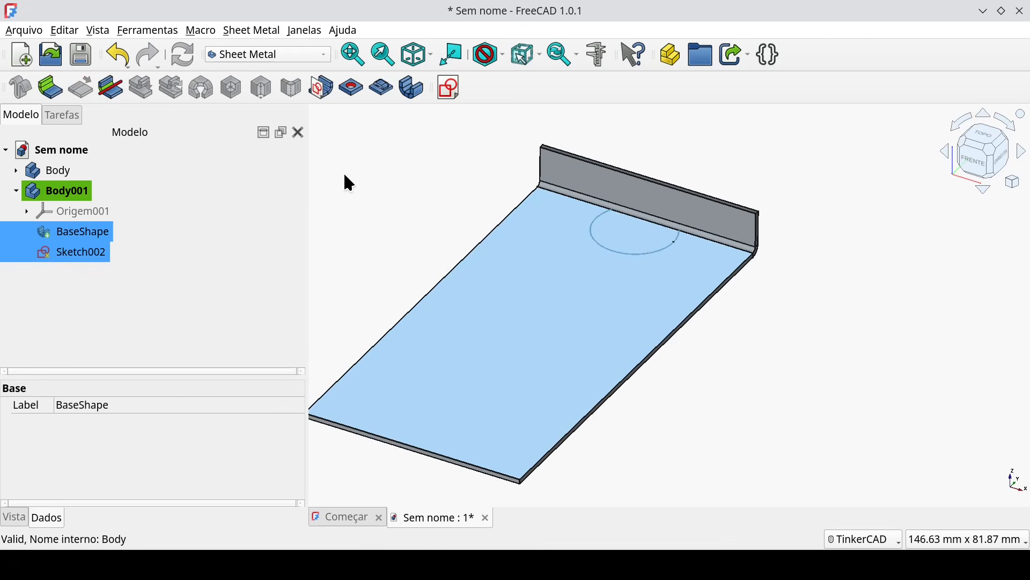
{"action": "left_click", "coordinate": [322, 88]}
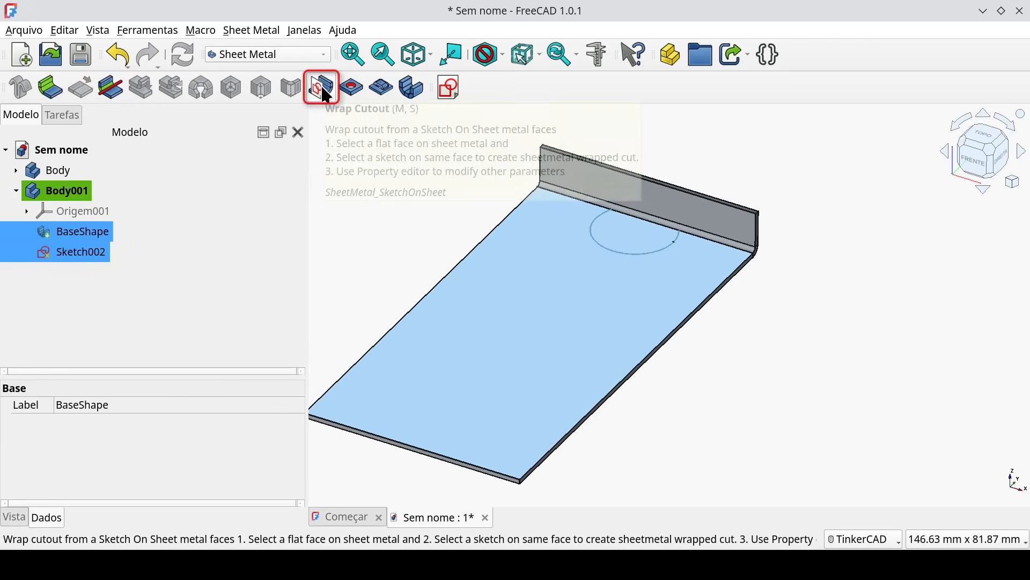
{"action": "mouse_move", "coordinate": [636, 221]}
{"action": "right_mouse_down"}
{"action": "mouse_move", "coordinate": [649, 201]}
{"action": "mouse_move", "coordinate": [580, 207]}
{"action": "mouse_move", "coordinate": [622, 214]}
{"action": "right_mouse_up"}
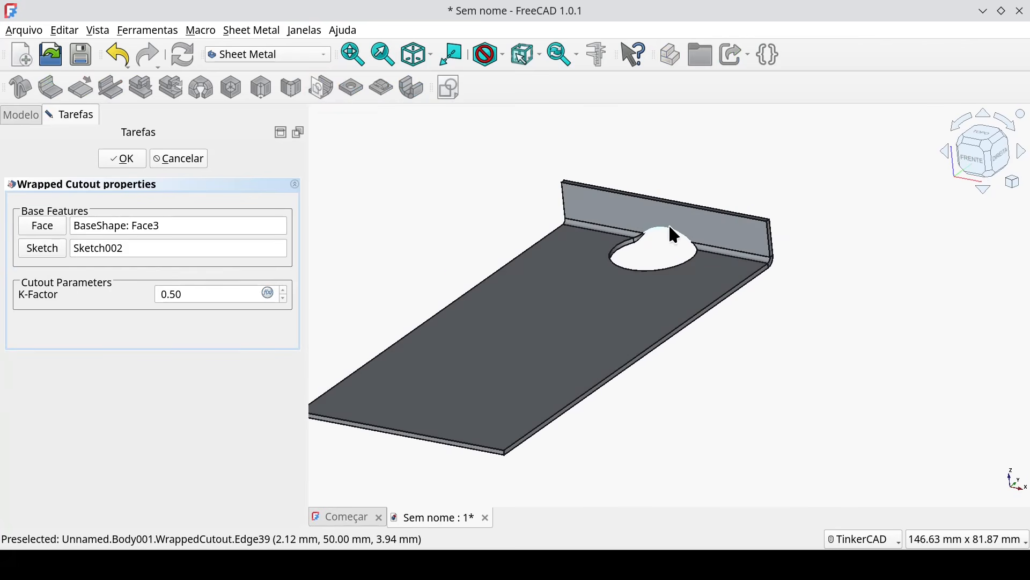
{"action": "scroll", "coordinate": [665, 252], "scroll_direction": "up", "scroll_amount": 5}
{"action": "right_click_drag", "start_coordinate": [664, 259], "coordinate": [617, 268]}
{"action": "middle_click_drag", "start_coordinate": [725, 281], "coordinate": [594, 267]}
{"action": "right_click_drag", "start_coordinate": [695, 274], "coordinate": [652, 273]}
{"action": "right_click_drag", "start_coordinate": [733, 273], "coordinate": [786, 298]}
{"action": "middle_click_drag", "start_coordinate": [766, 301], "coordinate": [664, 264]}
{"action": "scroll", "coordinate": [665, 264], "scroll_direction": "down", "scroll_amount": 3}
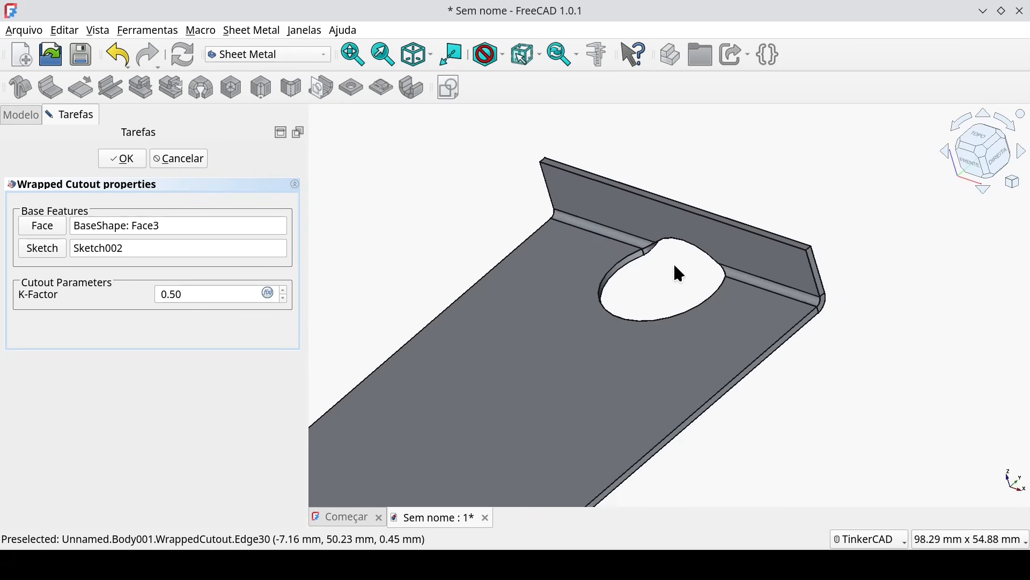
{"action": "left_click", "coordinate": [133, 165]}
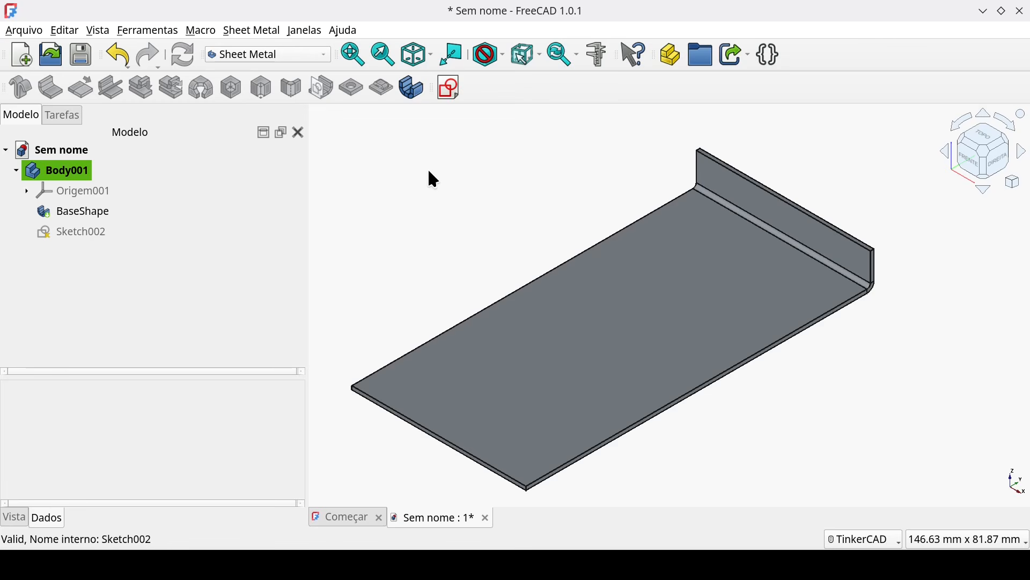
Step: In the Part Design workbench, create a new body and hide the L-shaped plate's body
{"action": "left_click", "coordinate": [309, 54]}
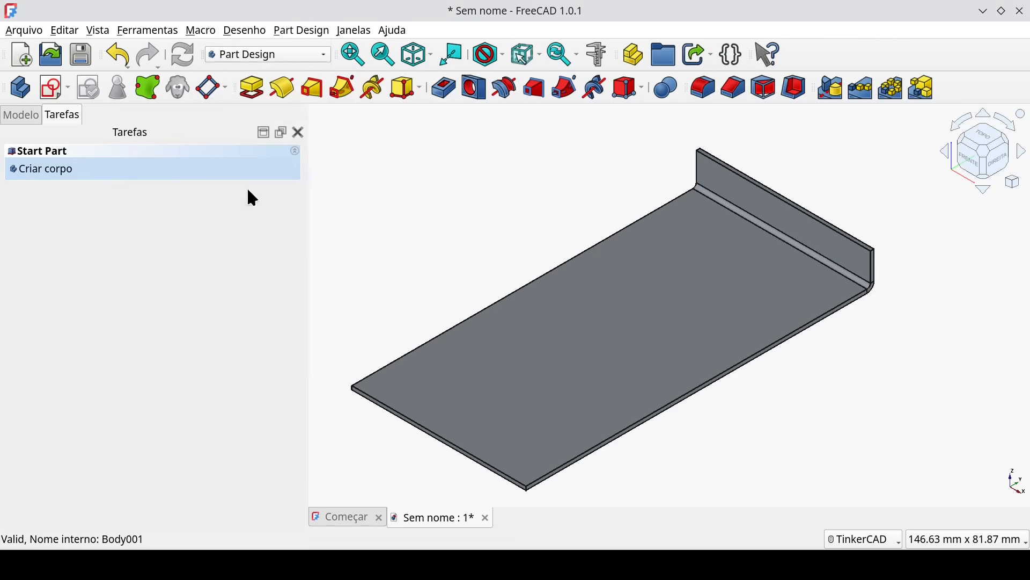
{"action": "left_click", "coordinate": [22, 88]}
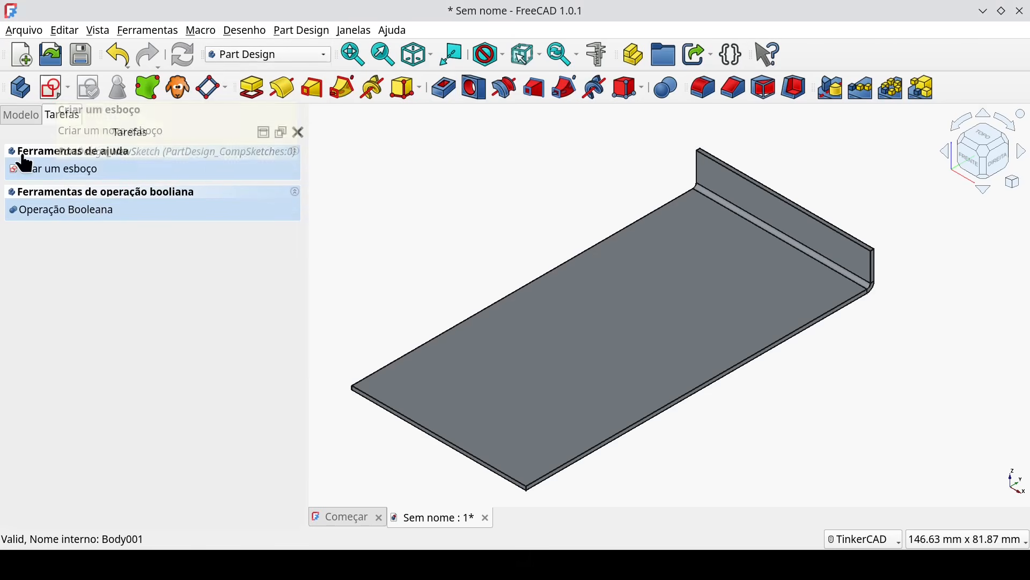
{"action": "left_click", "coordinate": [25, 118]}
{"action": "left_click", "coordinate": [43, 204]}
{"action": "left_click", "coordinate": [46, 178]}
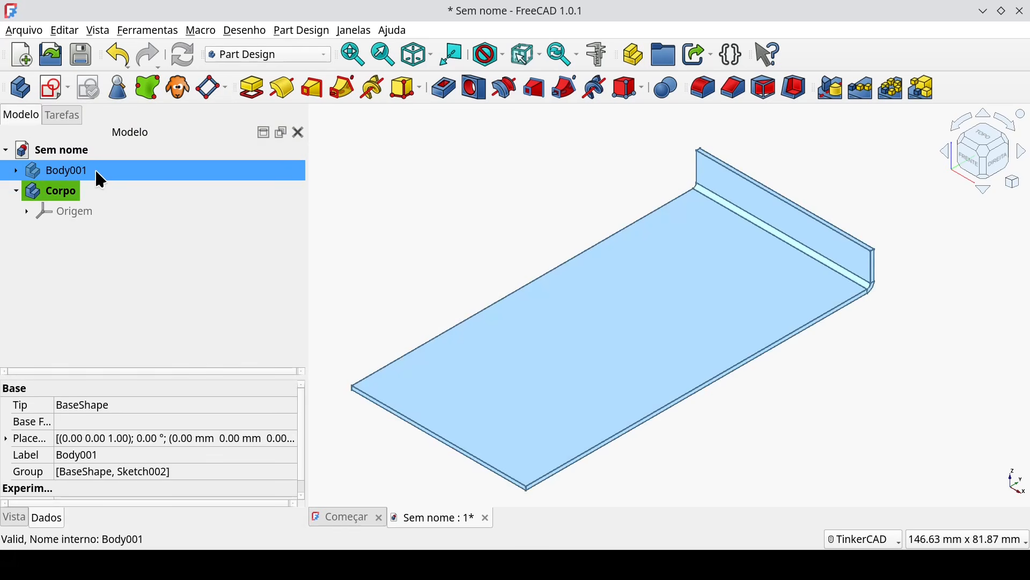
{"action": "key", "text": "space"}
{"action": "left_click", "coordinate": [164, 218]}
{"action": "left_click", "coordinate": [72, 198]}
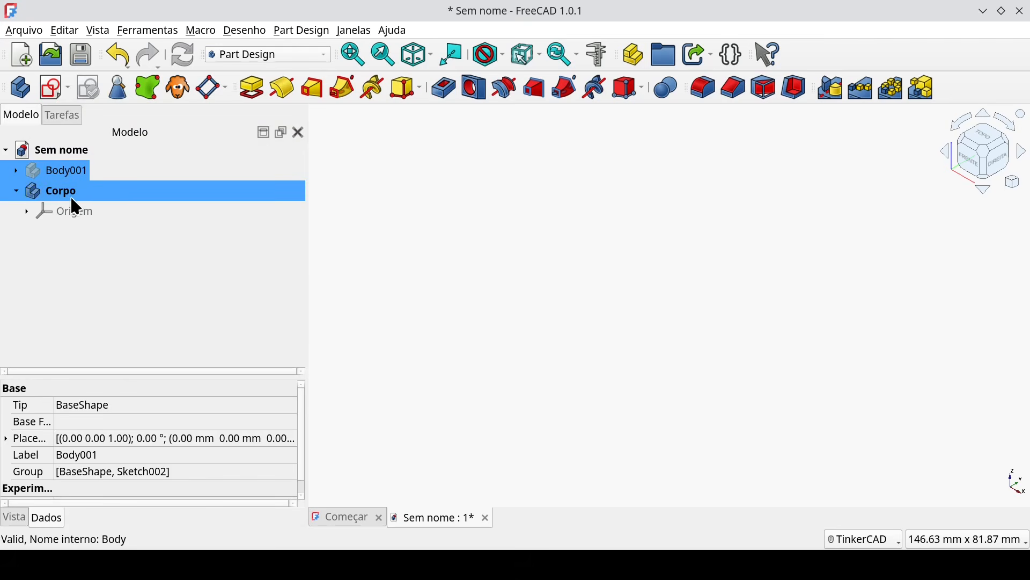
Step: Sketch a circle of about 19 mm radius centred on the origin of the new body's XY plane and close the sketch
{"action": "left_click", "coordinate": [54, 92]}
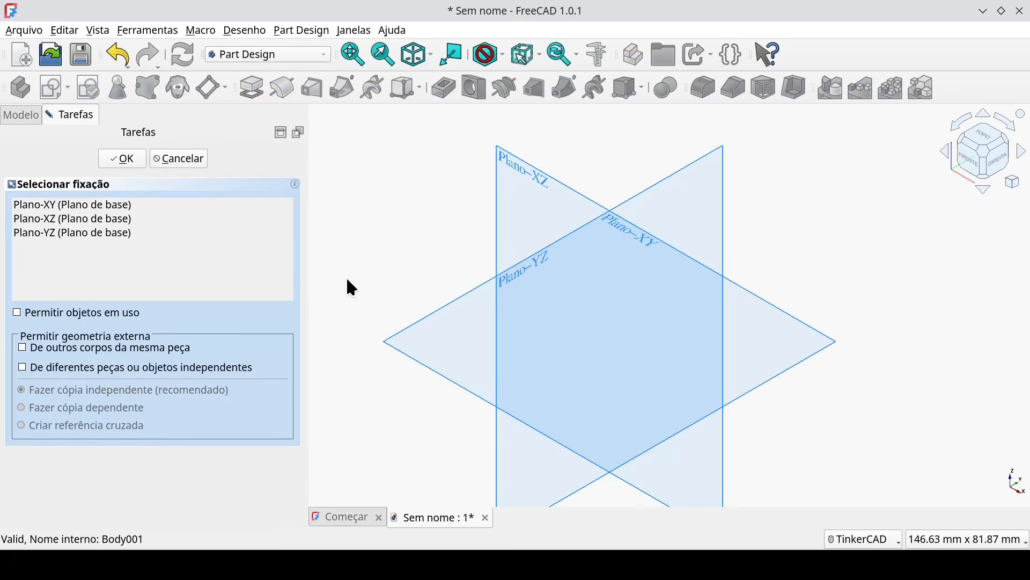
{"action": "left_click", "coordinate": [428, 317]}
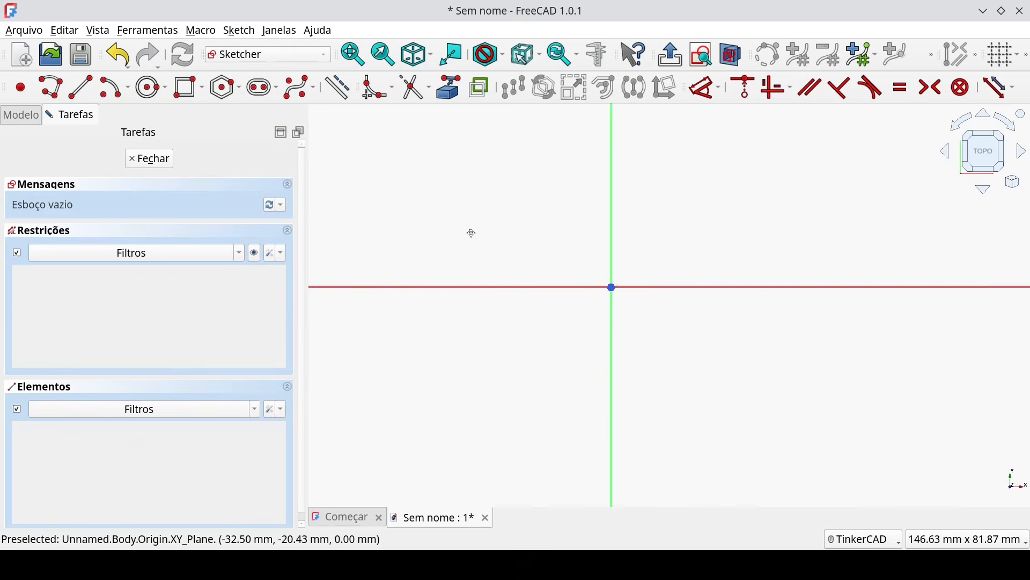
{"action": "left_click", "coordinate": [152, 88]}
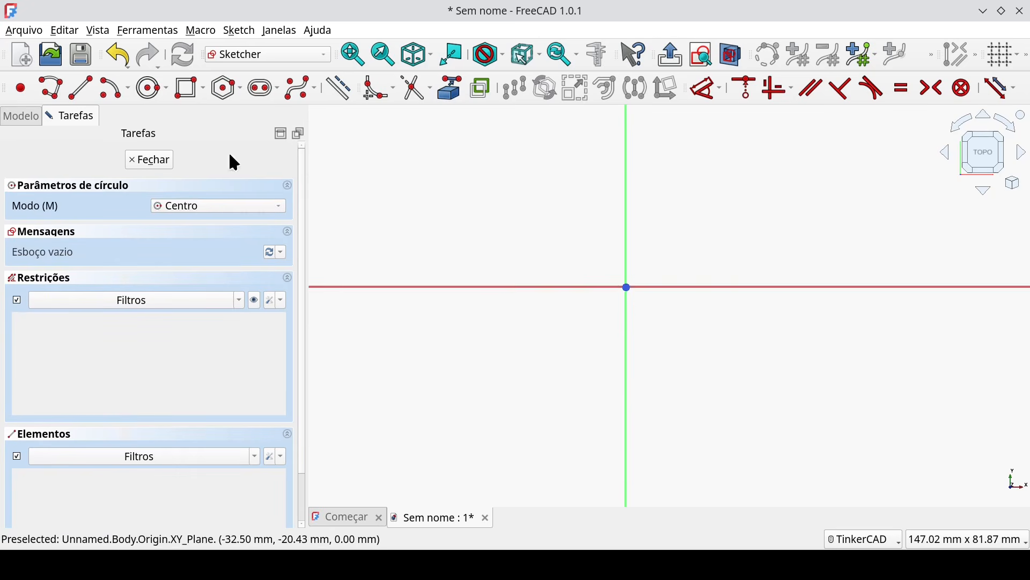
{"action": "left_click", "coordinate": [627, 287]}
{"action": "left_click", "coordinate": [703, 235]}
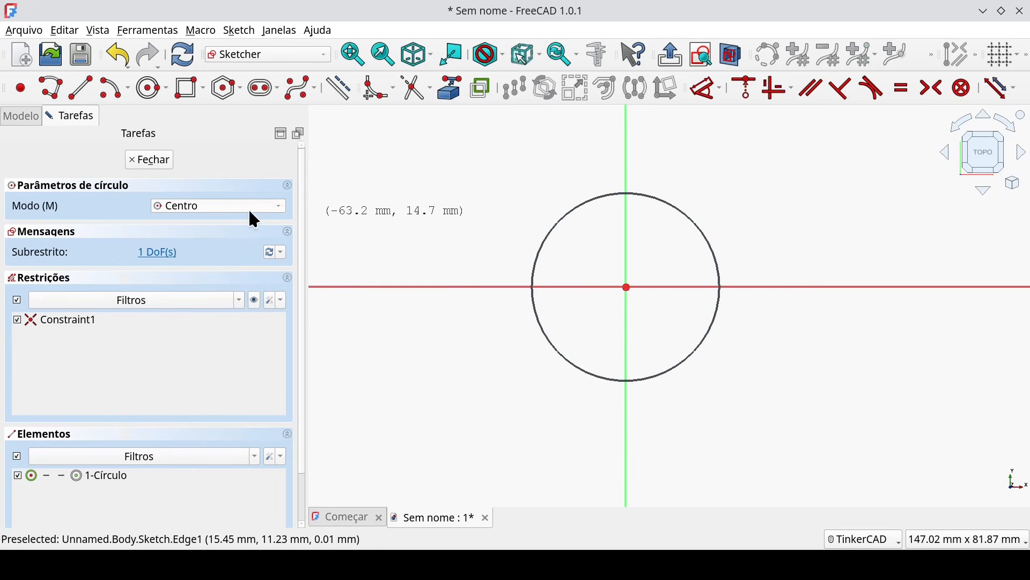
{"action": "left_click", "coordinate": [161, 160]}
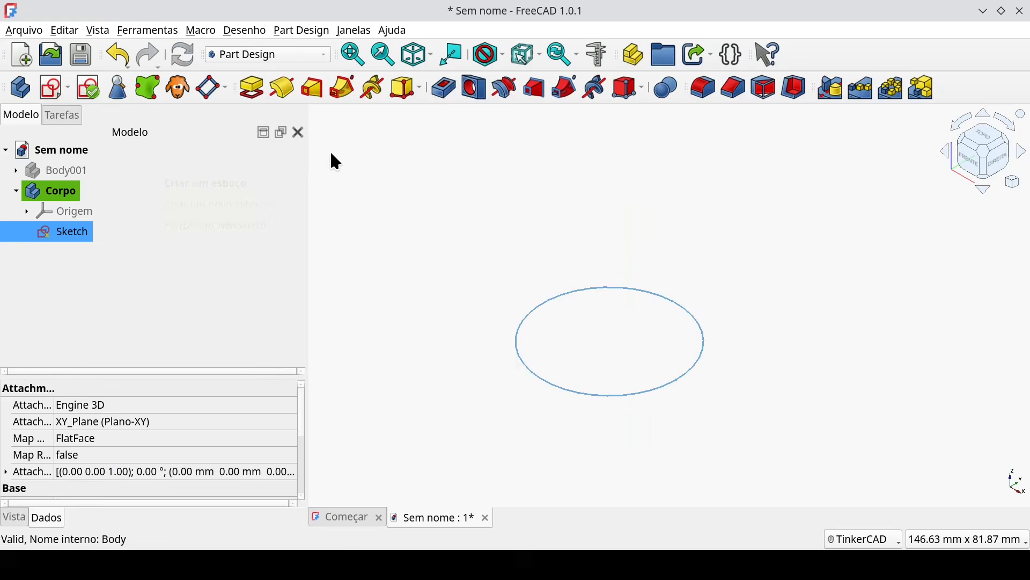
Step: Pad the circle sketch to a 3 mm thick disc
{"action": "left_click", "coordinate": [252, 94]}
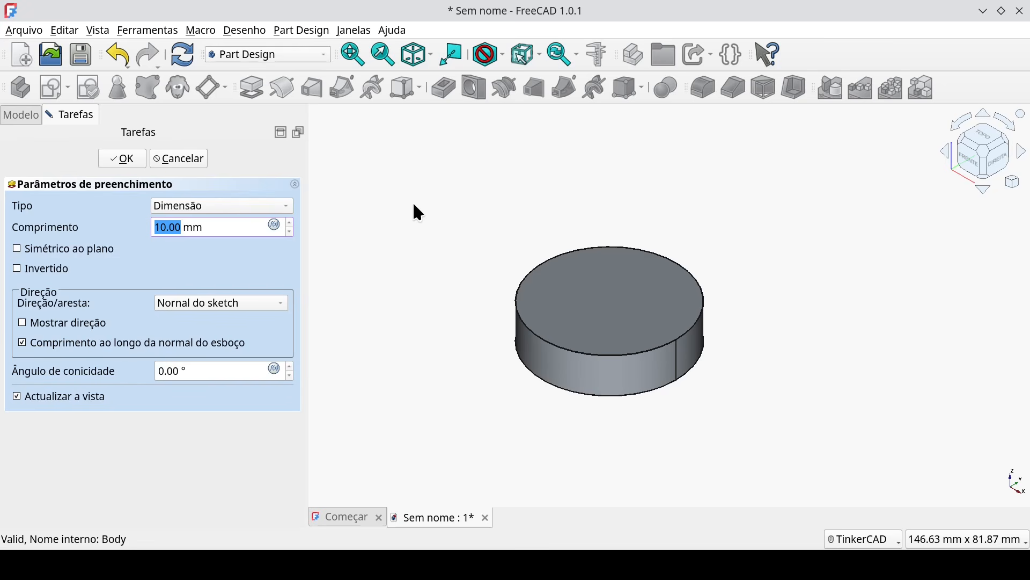
{"action": "type", "text": "3"}
{"action": "key", "text": "Return"}
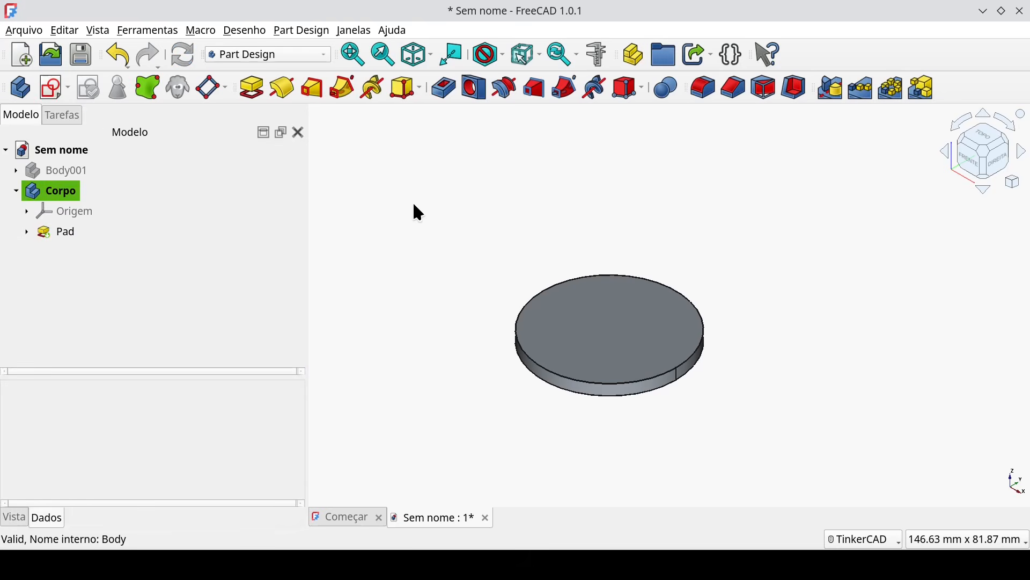
Step: Chamfer the disc's bottom circular edge with an equal distance of 2 mm
{"action": "left_click", "coordinate": [617, 401]}
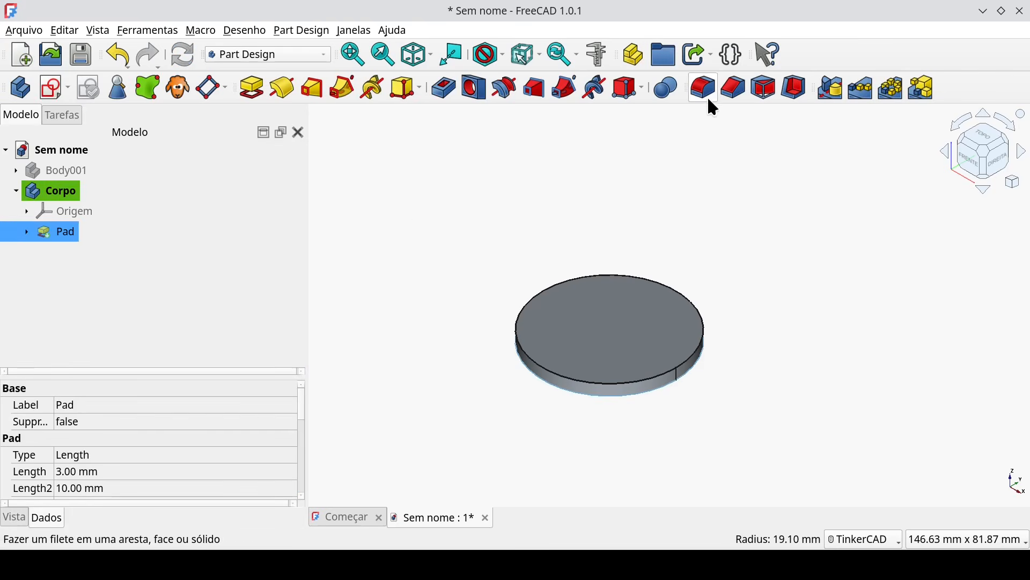
{"action": "left_click", "coordinate": [736, 91]}
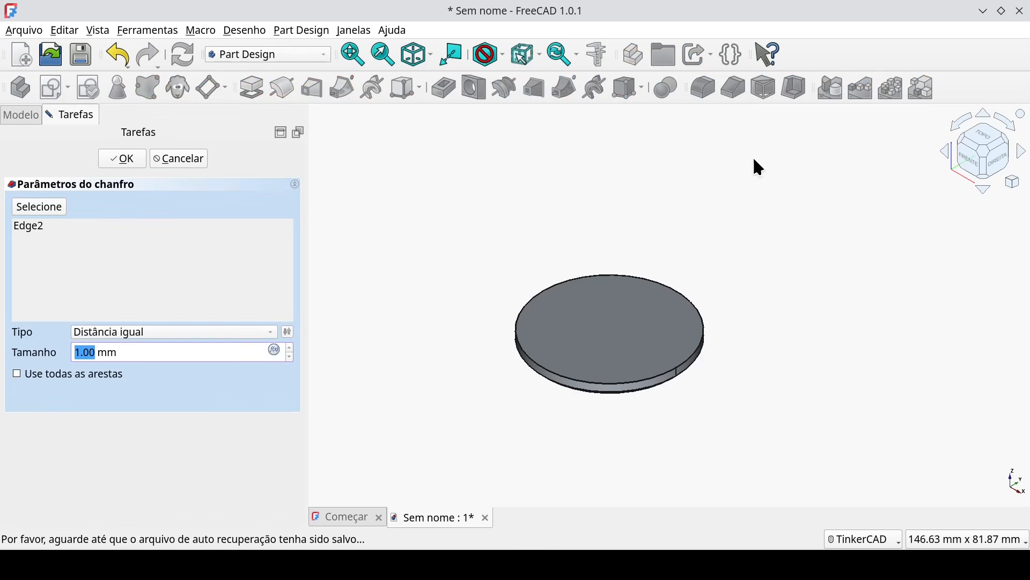
{"action": "type", "text": "2"}
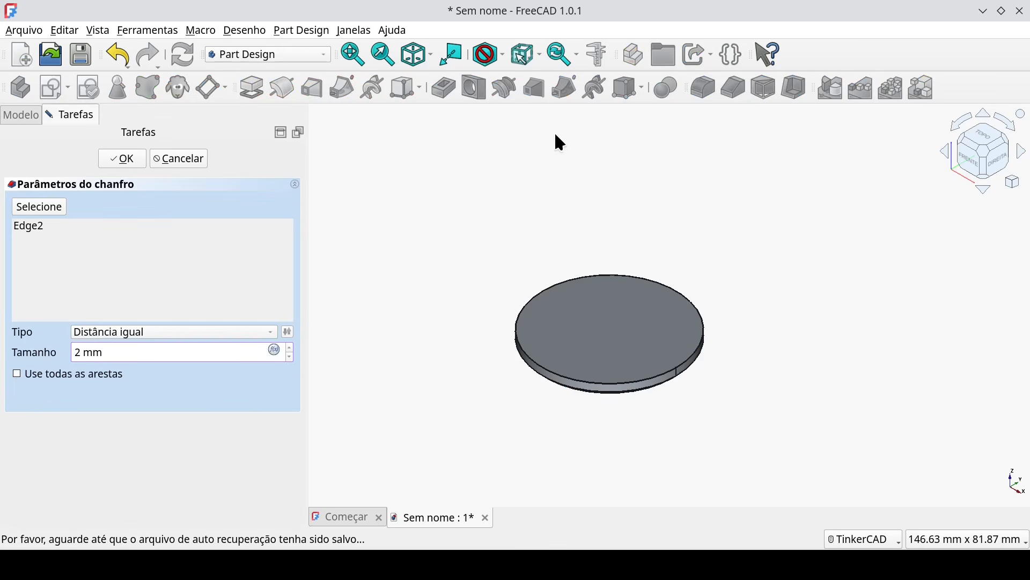
{"action": "right_click_drag", "start_coordinate": [605, 408], "coordinate": [598, 342]}
{"action": "middle_click_drag", "start_coordinate": [599, 340], "coordinate": [559, 252]}
{"action": "scroll", "coordinate": [528, 307], "scroll_direction": "up", "scroll_amount": 3}
{"action": "scroll", "coordinate": [529, 309], "scroll_direction": "up", "scroll_amount": 1}
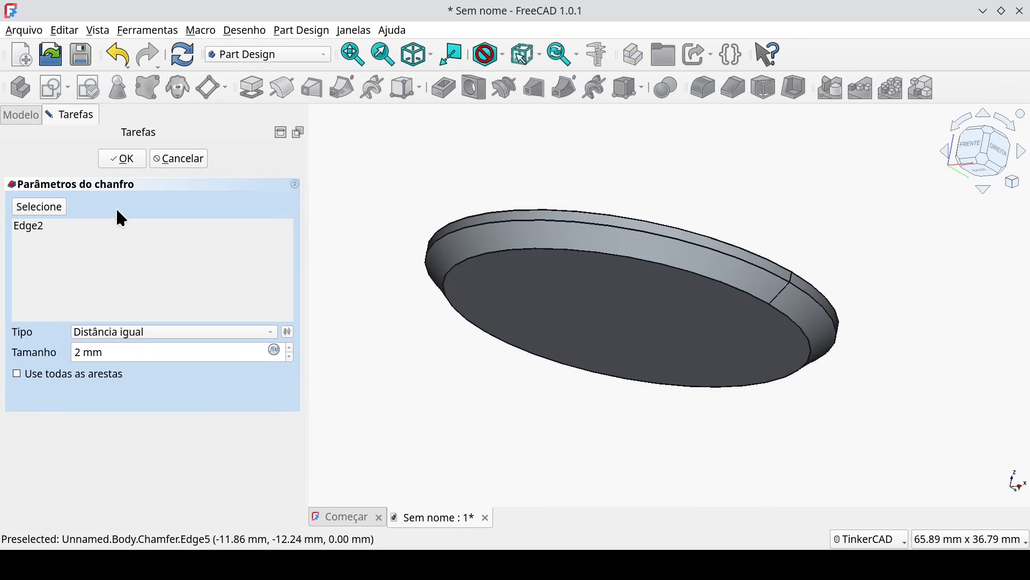
{"action": "left_click", "coordinate": [124, 161]}
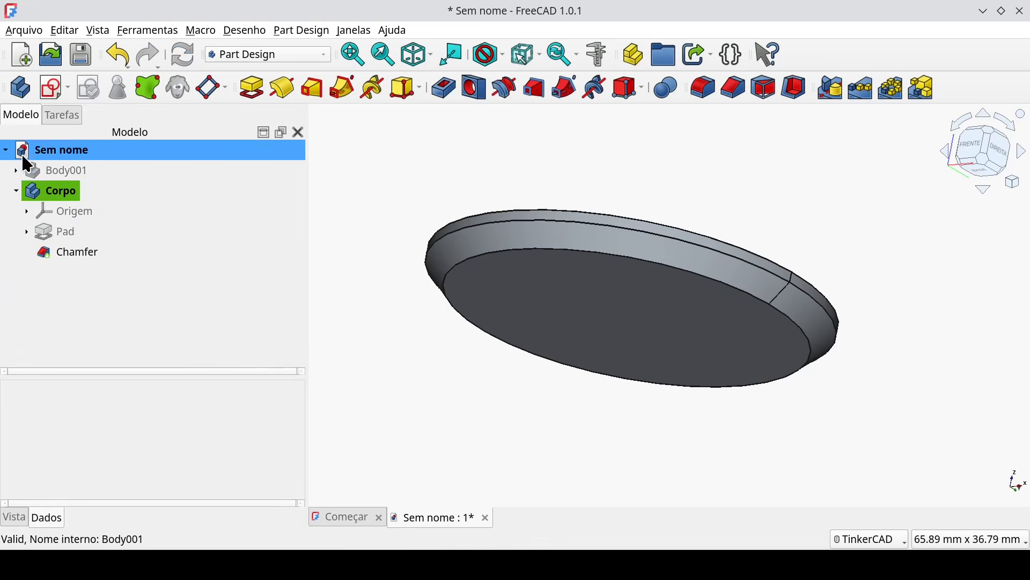
Step: Show the L-shaped plate's body again and view it together with the chamfered disc
{"action": "left_click", "coordinate": [59, 172]}
{"action": "key", "text": "space"}
{"action": "scroll", "coordinate": [548, 290], "scroll_direction": "down", "scroll_amount": 4}
{"action": "right_click_drag", "start_coordinate": [607, 250], "coordinate": [580, 311]}
{"action": "middle_click_drag", "start_coordinate": [580, 312], "coordinate": [553, 438]}
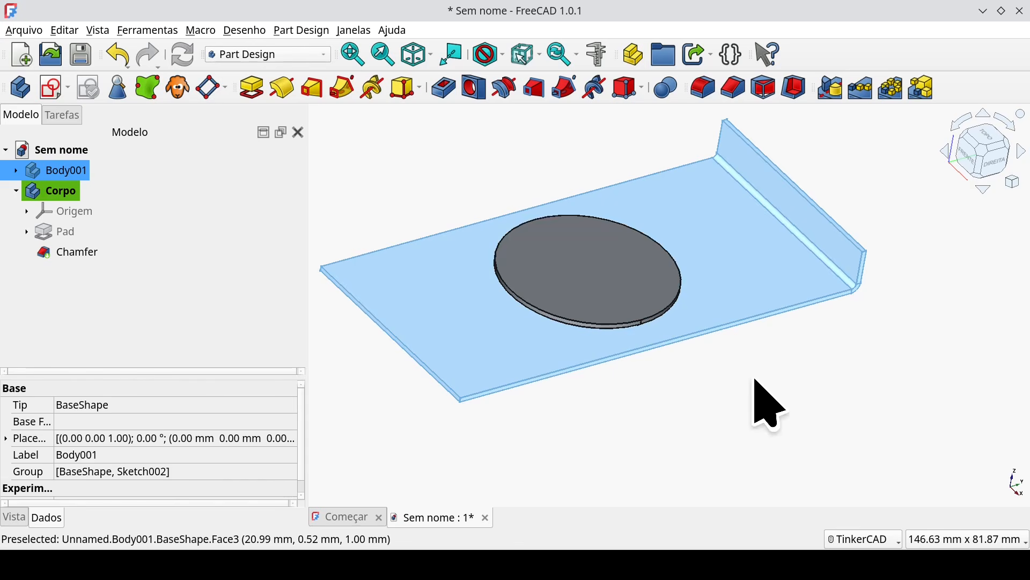
{"action": "left_click", "coordinate": [766, 403]}
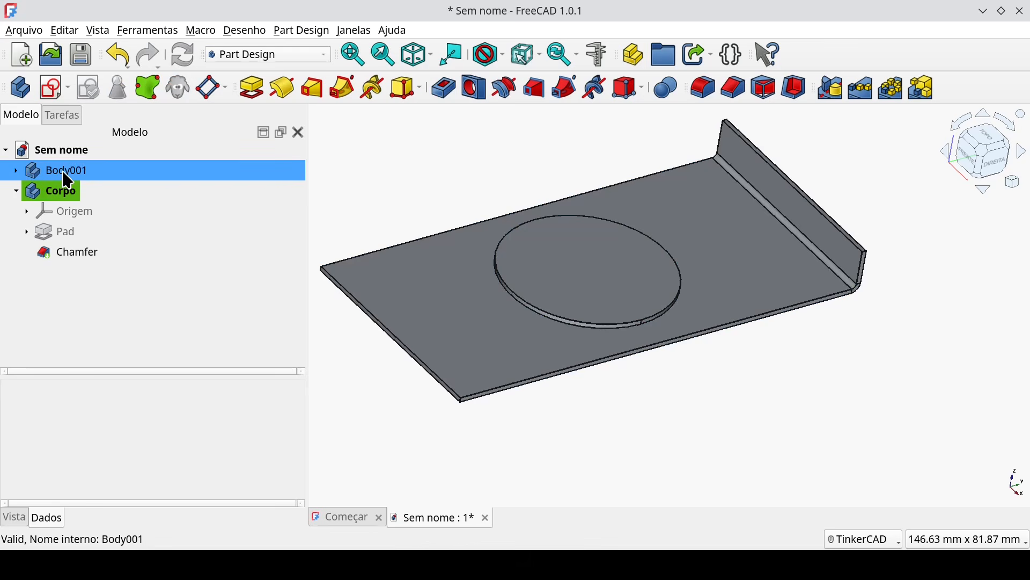
Step: Make the L-shaped plate's body active and switch to the Sheet Metal workbench
{"action": "double_click", "coordinate": [67, 181]}
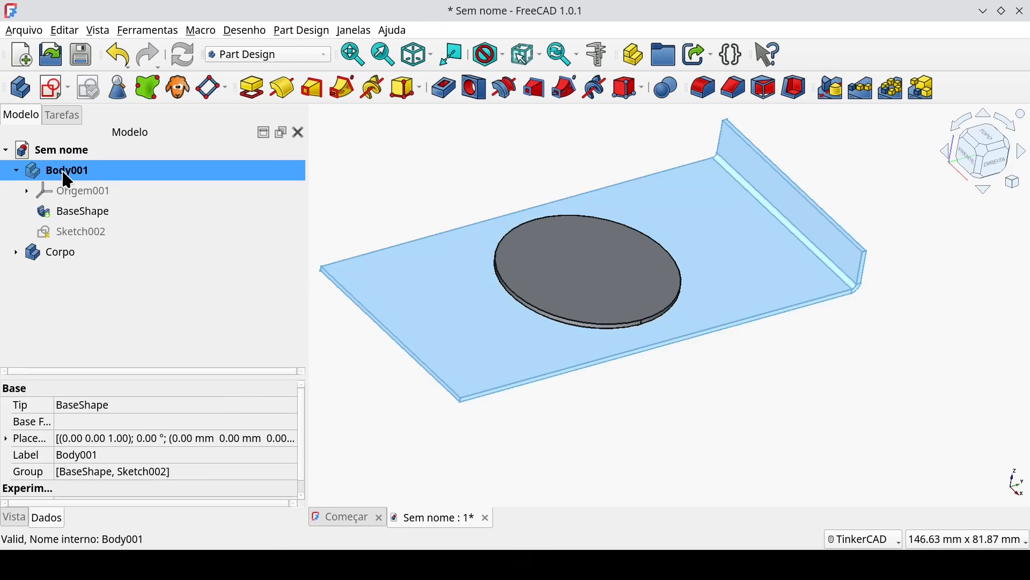
{"action": "left_click", "coordinate": [322, 55]}
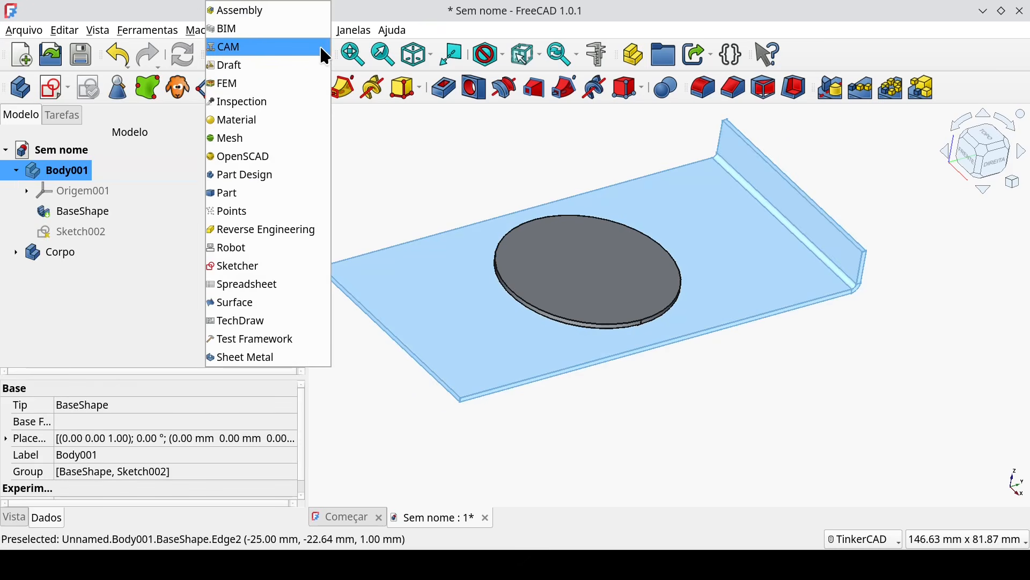
{"action": "left_click", "coordinate": [283, 358]}
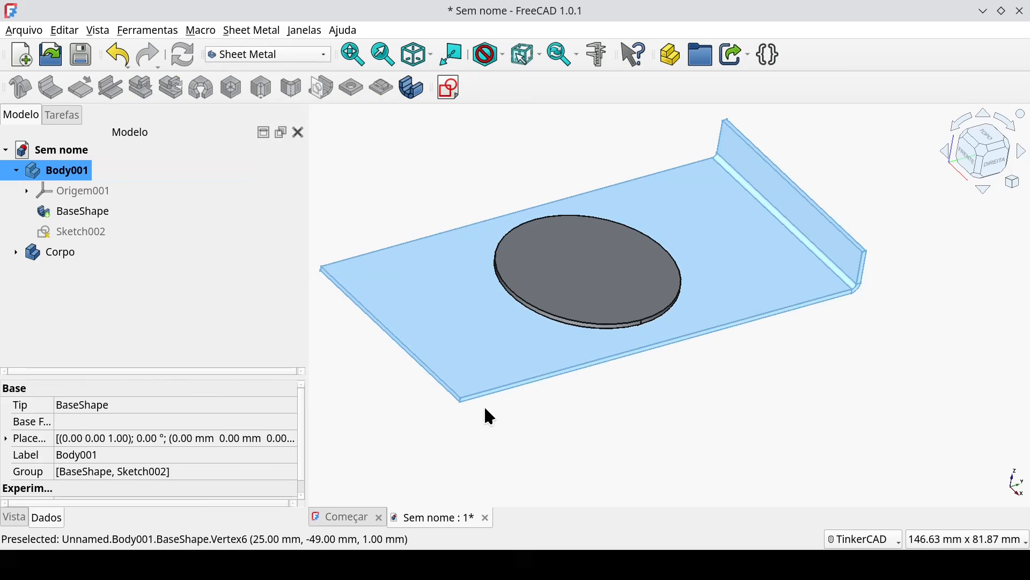
Step: Form a round recess in the L-shaped plate with the wall forming tool, using the plate's large flat face and the disc's top face
{"action": "left_click", "coordinate": [573, 431]}
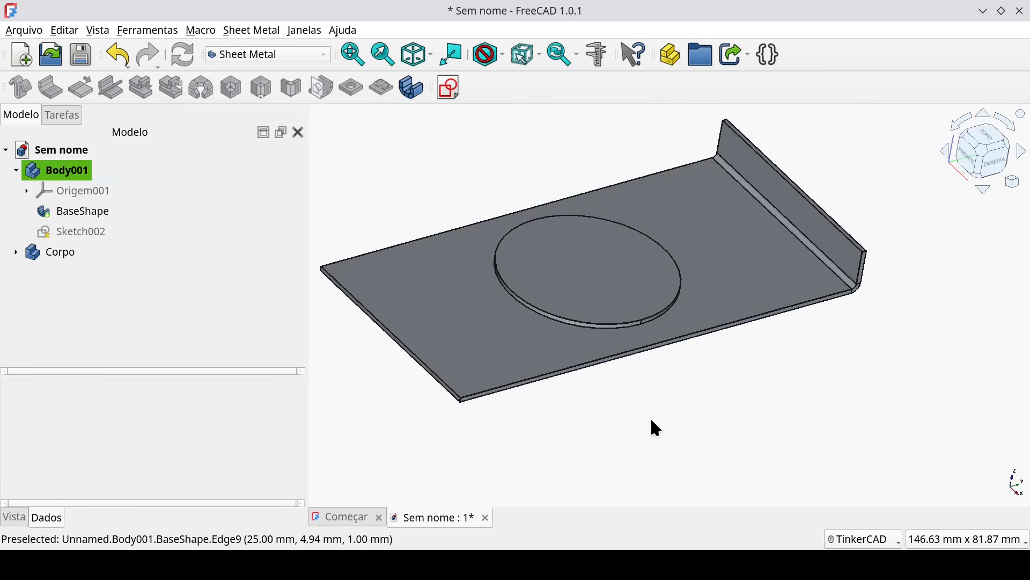
{"action": "left_click", "coordinate": [514, 357]}
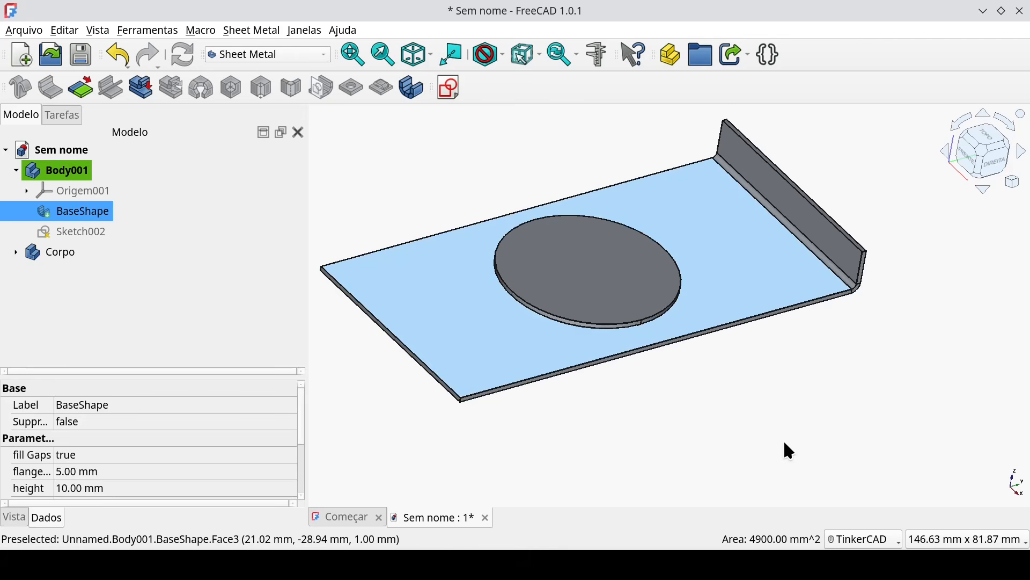
{"action": "left_click", "coordinate": [579, 285], "text": "ctrl"}
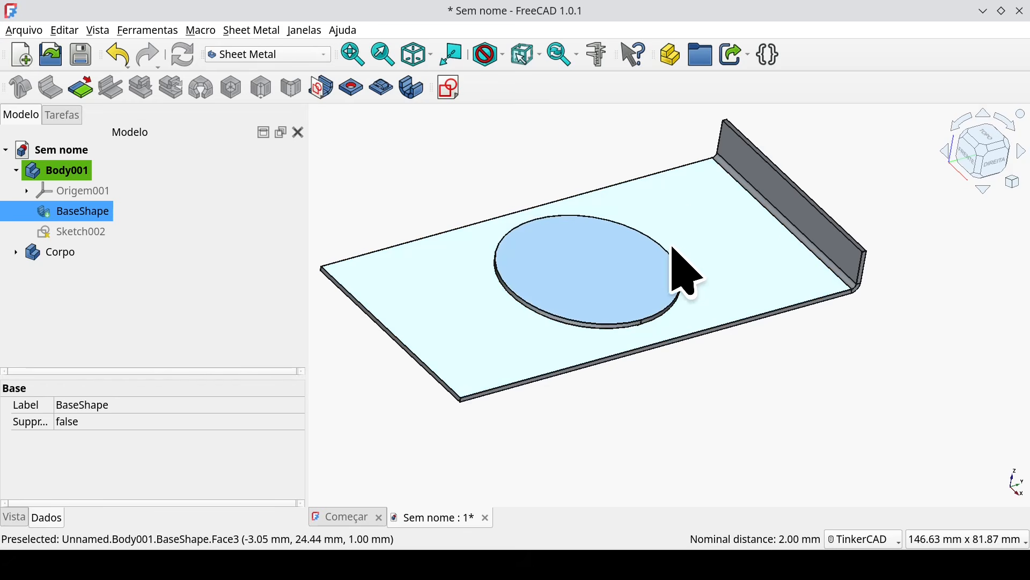
{"action": "left_click", "coordinate": [691, 203], "text": "ctrl"}
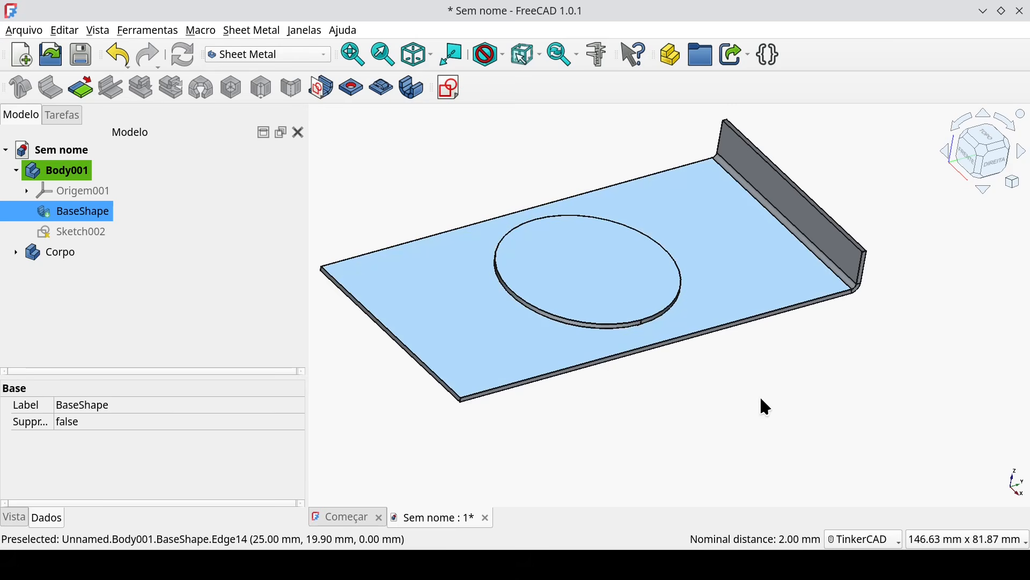
{"action": "middle_click_drag", "start_coordinate": [718, 410], "coordinate": [741, 409]}
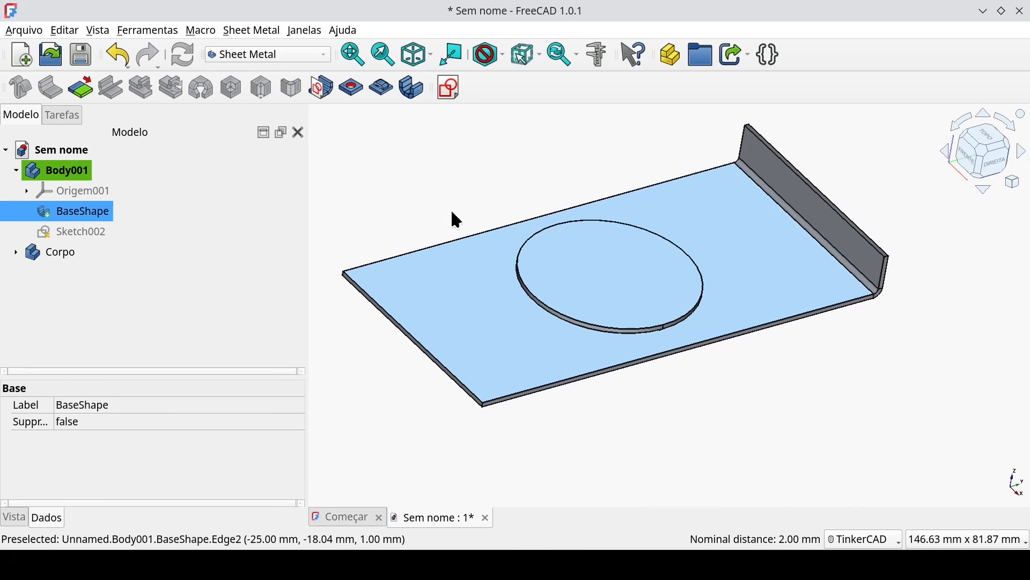
{"action": "left_click", "coordinate": [380, 92]}
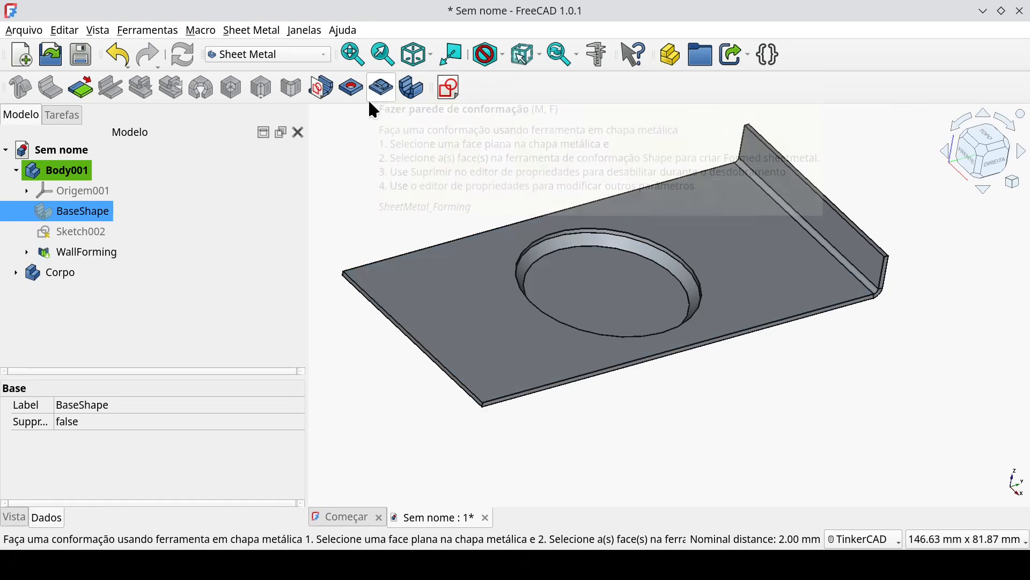
{"action": "right_click_drag", "start_coordinate": [734, 427], "coordinate": [727, 415]}
{"action": "right_click_drag", "start_coordinate": [663, 389], "coordinate": [659, 305]}
{"action": "scroll", "coordinate": [612, 370], "scroll_direction": "up", "scroll_amount": 5}
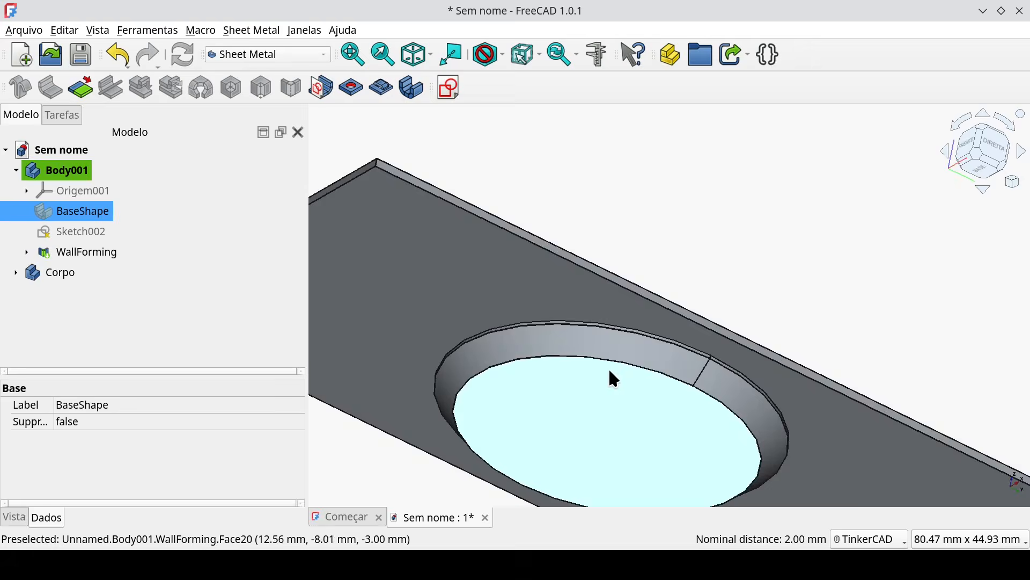
{"action": "right_click_drag", "start_coordinate": [639, 248], "coordinate": [637, 417]}
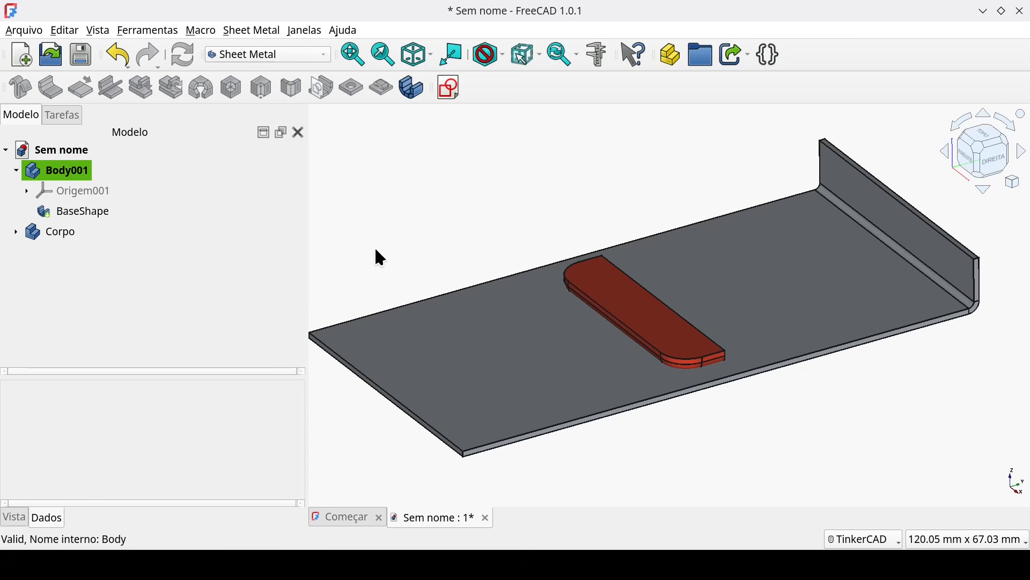
Step: Form a louver in the plate from its flat face, the red tool body's top face and its long straight side face as the shear face
{"action": "mouse_move", "coordinate": [731, 417]}
{"action": "right_mouse_down"}
{"action": "mouse_move", "coordinate": [640, 410]}
{"action": "mouse_move", "coordinate": [783, 421]}
{"action": "mouse_move", "coordinate": [570, 472]}
{"action": "mouse_move", "coordinate": [623, 395]}
{"action": "mouse_move", "coordinate": [557, 426]}
{"action": "mouse_move", "coordinate": [633, 372]}
{"action": "right_mouse_up"}
{"action": "scroll", "coordinate": [557, 426], "scroll_direction": "up", "scroll_amount": 8}
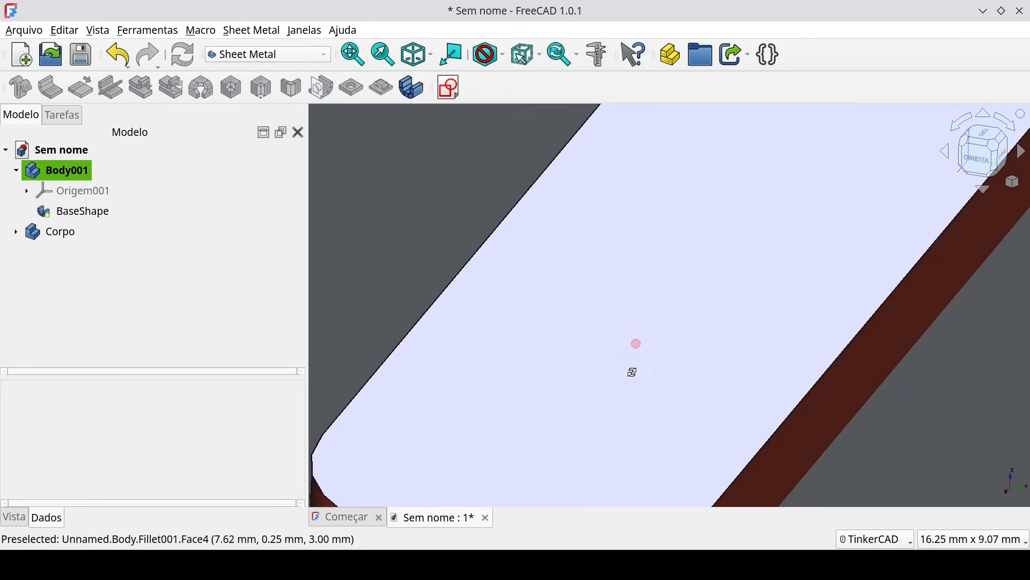
{"action": "scroll", "coordinate": [673, 304], "scroll_direction": "down", "scroll_amount": 6}
{"action": "right_click_drag", "start_coordinate": [673, 304], "coordinate": [580, 331]}
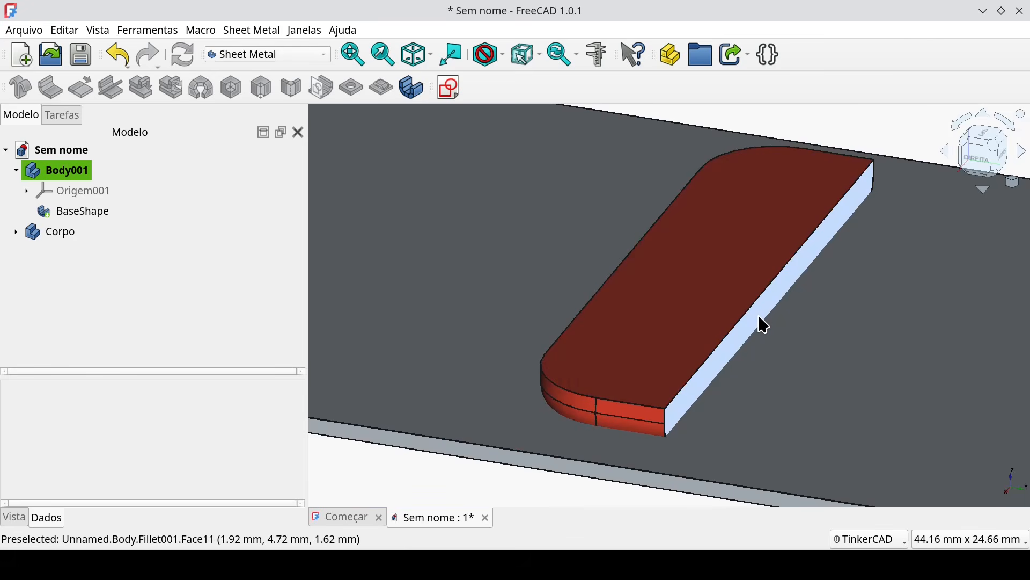
{"action": "scroll", "coordinate": [761, 322], "scroll_direction": "down", "scroll_amount": 2}
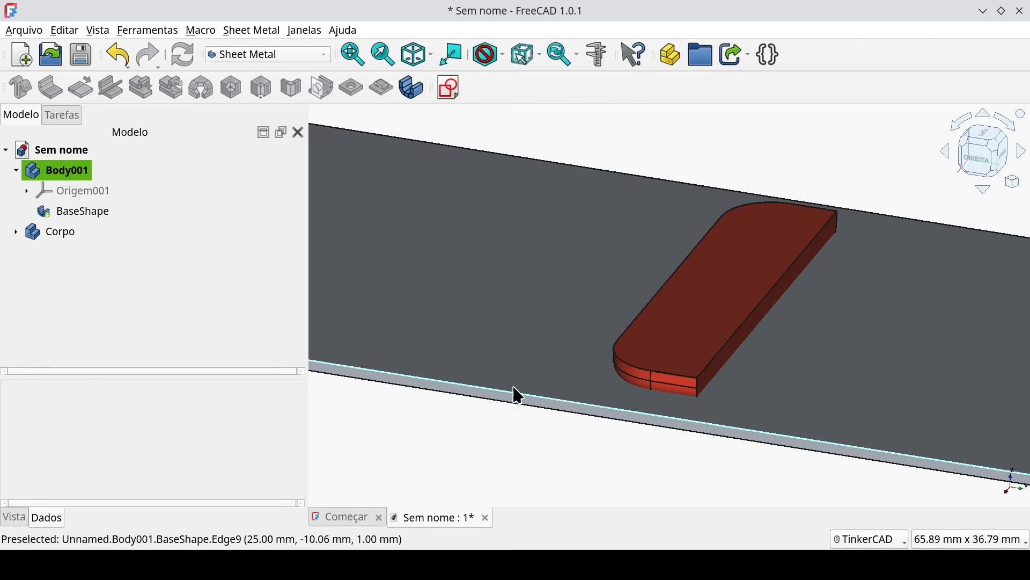
{"action": "scroll", "coordinate": [489, 445], "scroll_direction": "down", "scroll_amount": 2}
{"action": "middle_click_drag", "start_coordinate": [490, 446], "coordinate": [532, 432]}
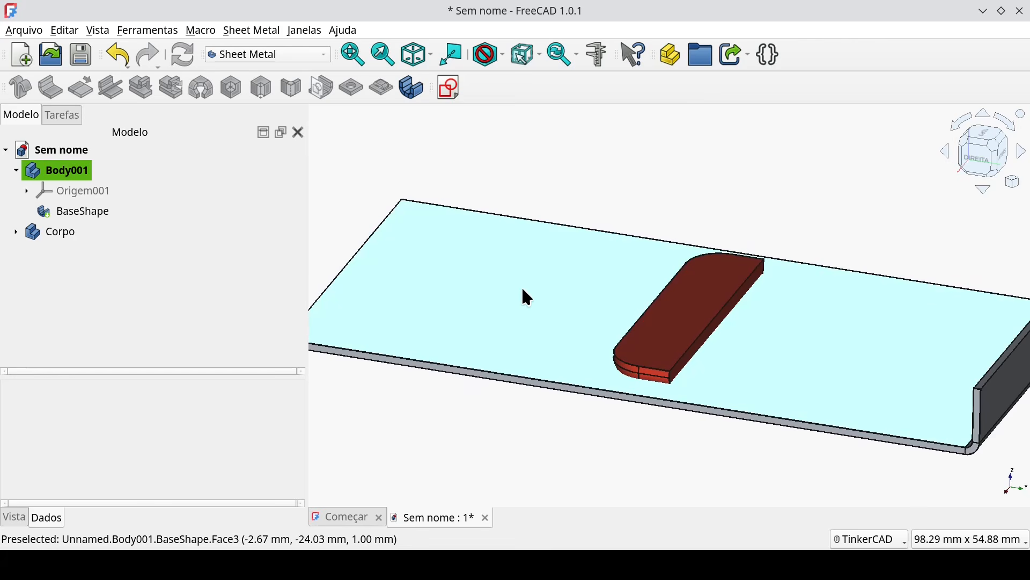
{"action": "left_click", "coordinate": [472, 278]}
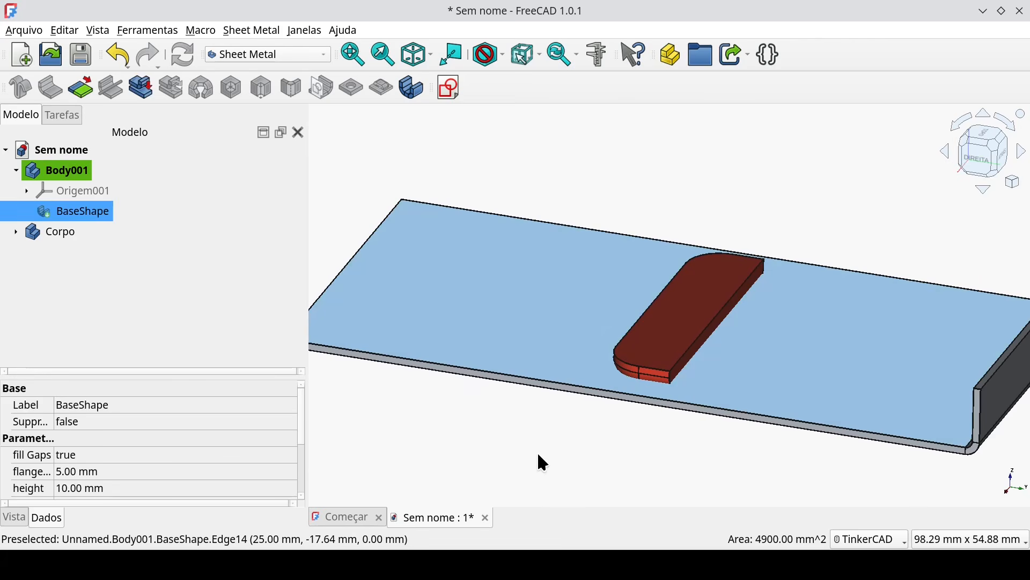
{"action": "left_click", "coordinate": [700, 291]}
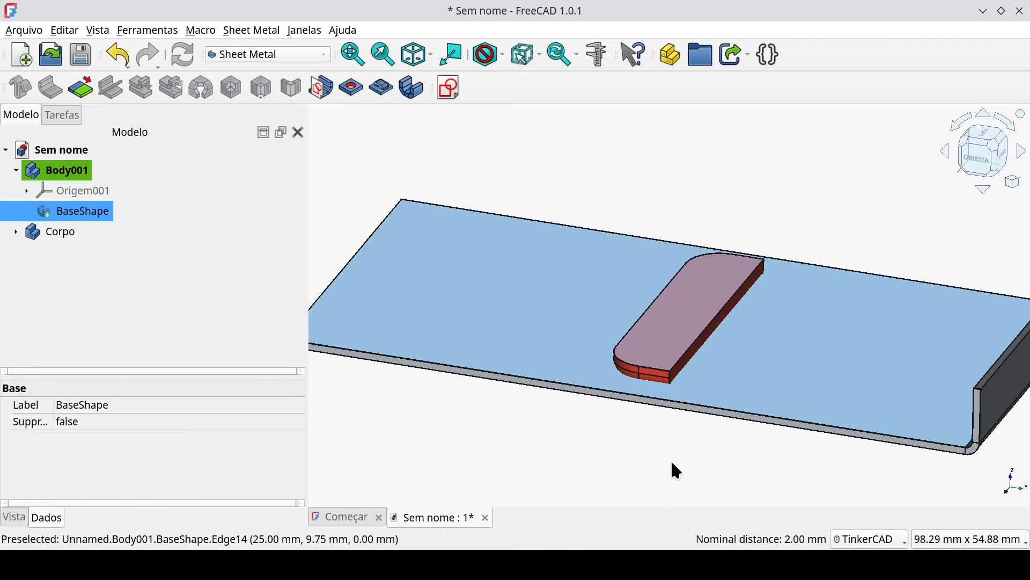
{"action": "scroll", "coordinate": [673, 442], "scroll_direction": "up", "scroll_amount": 5}
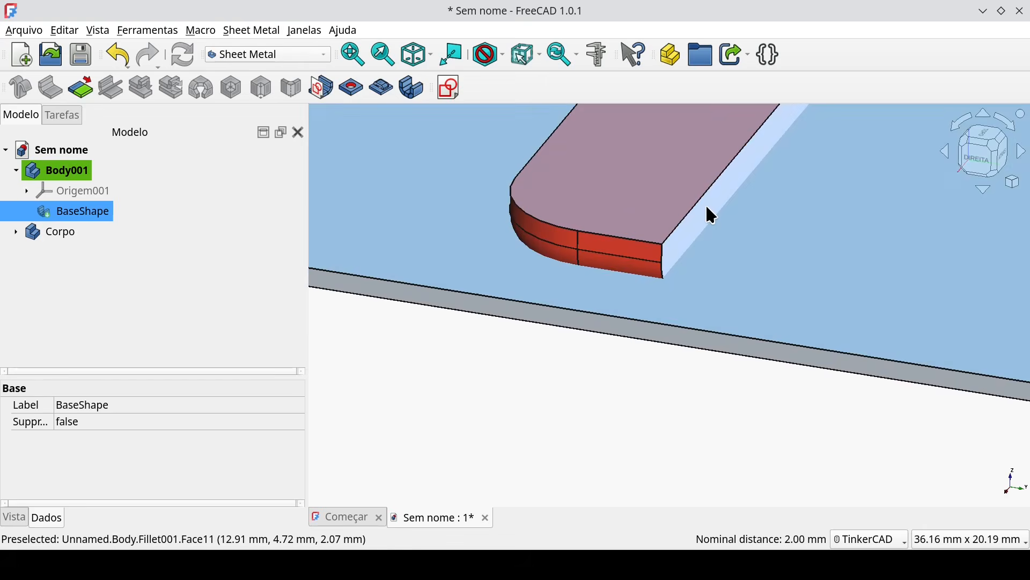
{"action": "scroll", "coordinate": [630, 422], "scroll_direction": "down", "scroll_amount": 5}
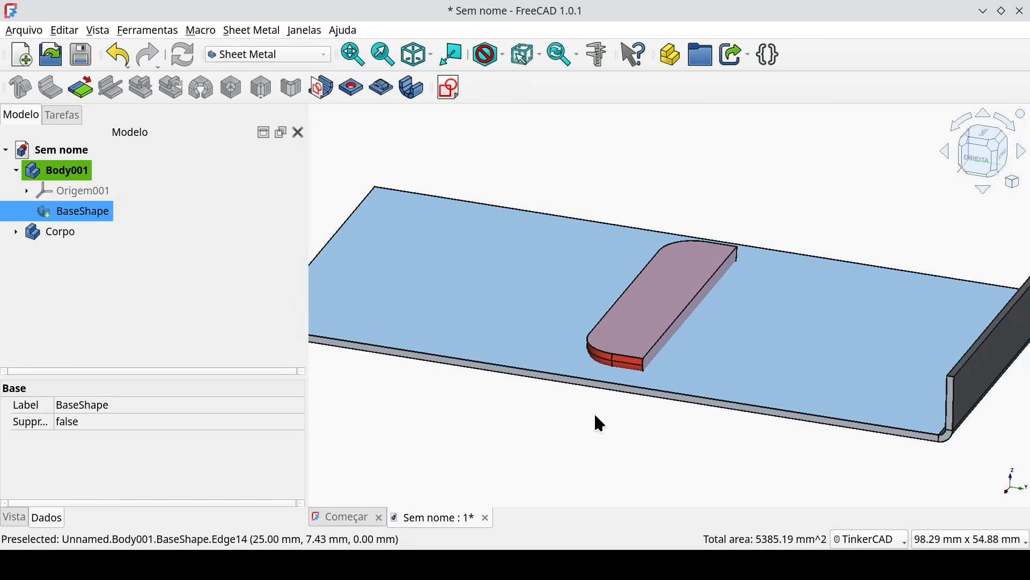
{"action": "left_click", "coordinate": [381, 89]}
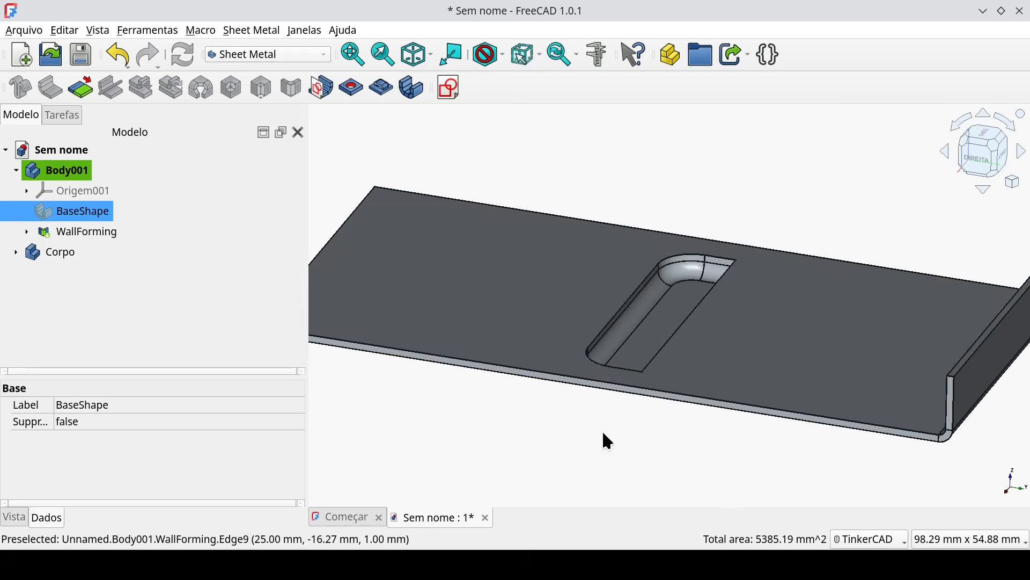
Step: Examine the formed louver and its sheared opening from above and below the plate
{"action": "middle_click_drag", "start_coordinate": [605, 439], "coordinate": [651, 443]}
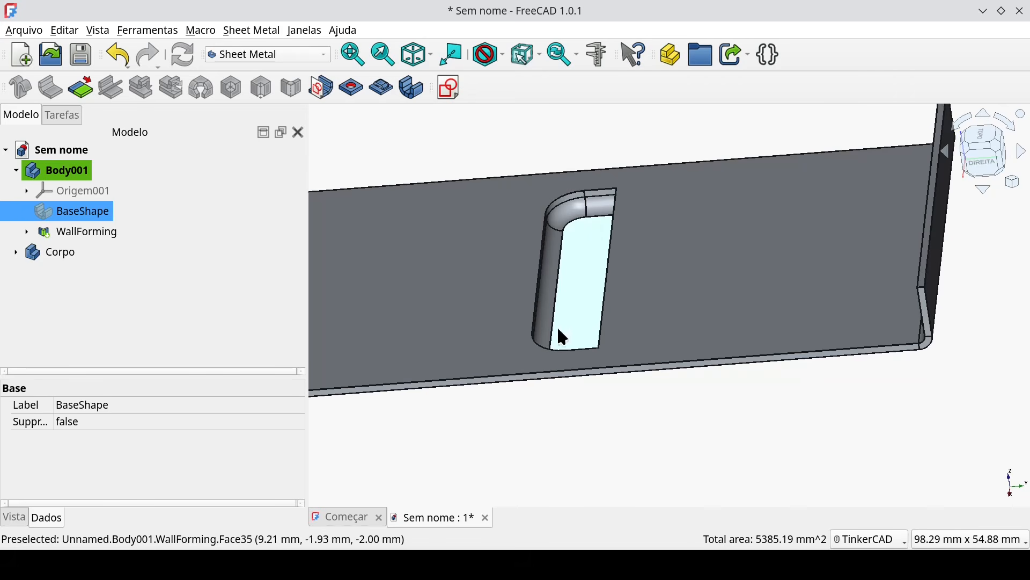
{"action": "right_click_drag", "start_coordinate": [644, 384], "coordinate": [623, 308]}
{"action": "middle_click_drag", "start_coordinate": [625, 327], "coordinate": [528, 271]}
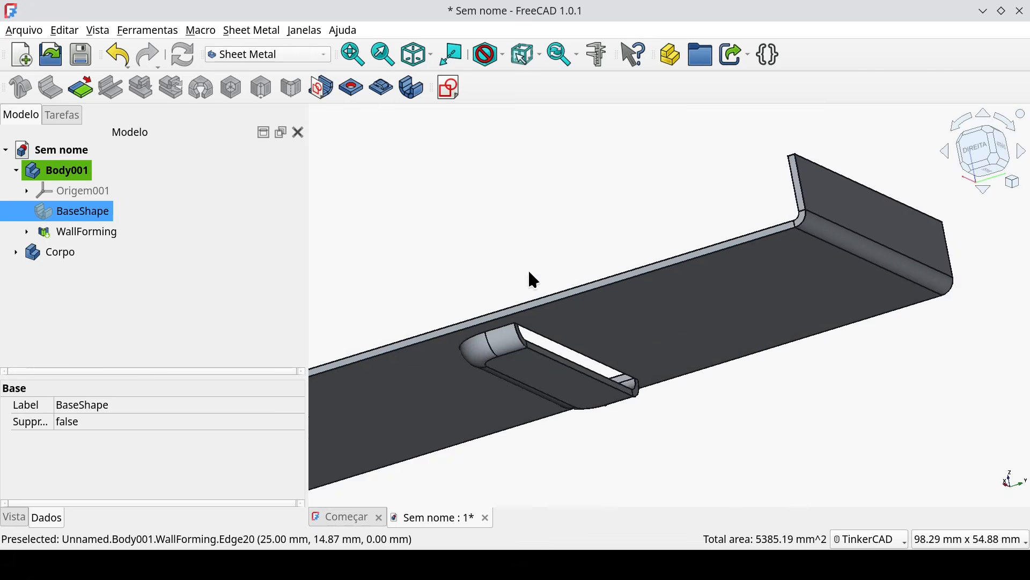
{"action": "scroll", "coordinate": [585, 361], "scroll_direction": "up", "scroll_amount": 7}
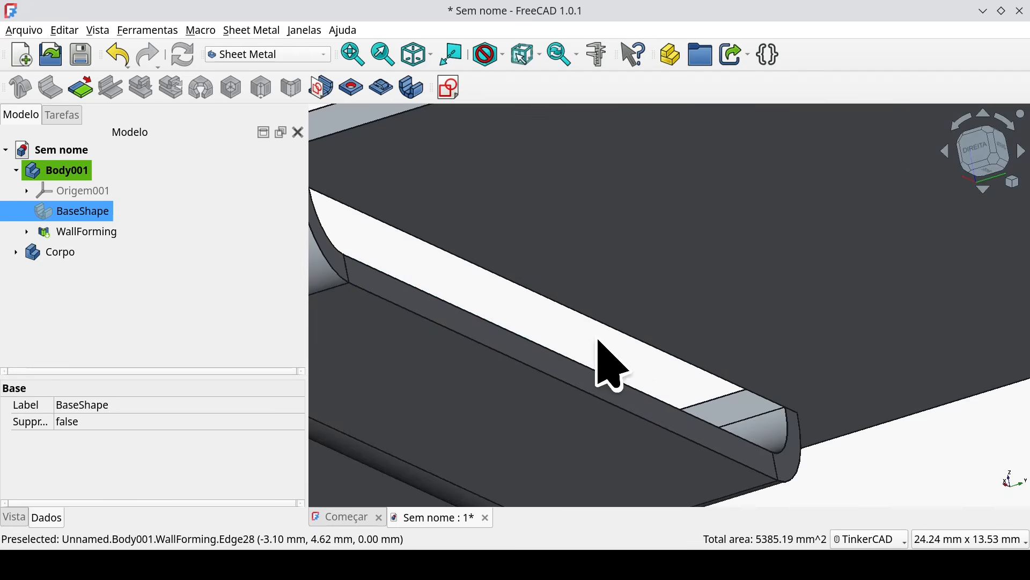
{"action": "scroll", "coordinate": [600, 343], "scroll_direction": "down", "scroll_amount": 7}
{"action": "right_click_drag", "start_coordinate": [606, 339], "coordinate": [687, 369]}
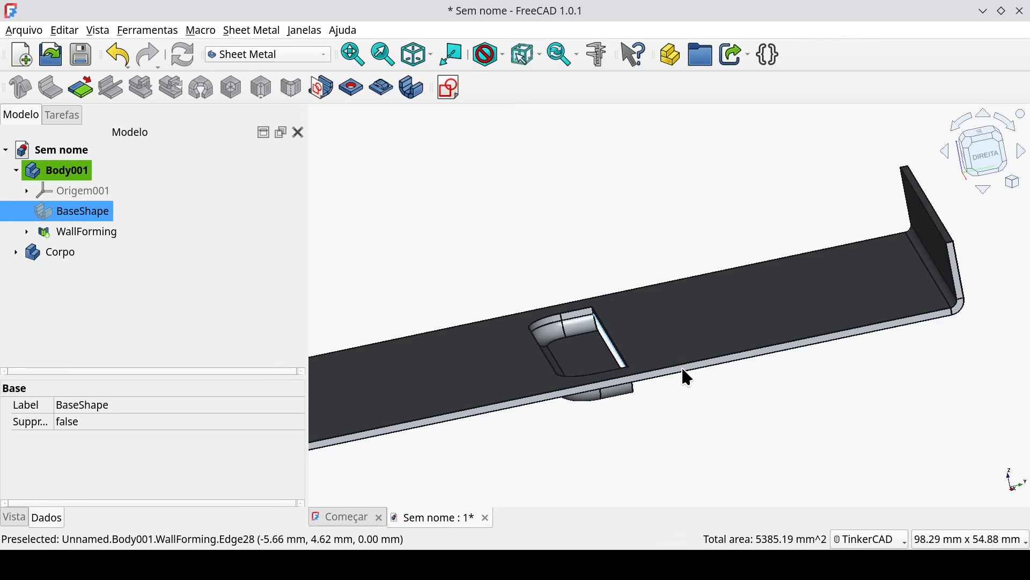
{"action": "key", "text": "0"}
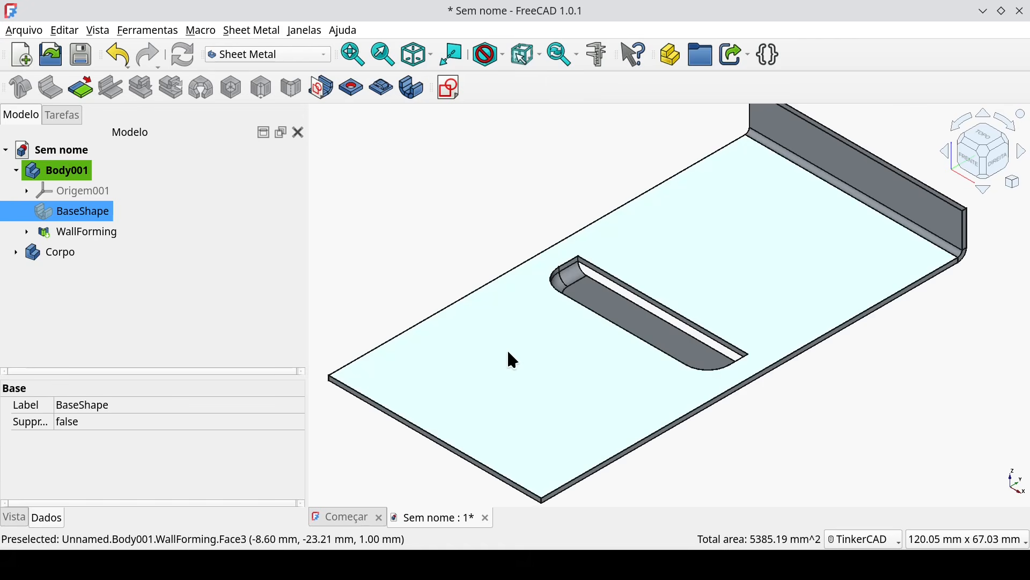
Step: Sketch three circles on the plate's flat face along the vertical axis: one on each side of the louver and one at the origin
{"action": "left_click", "coordinate": [508, 352]}
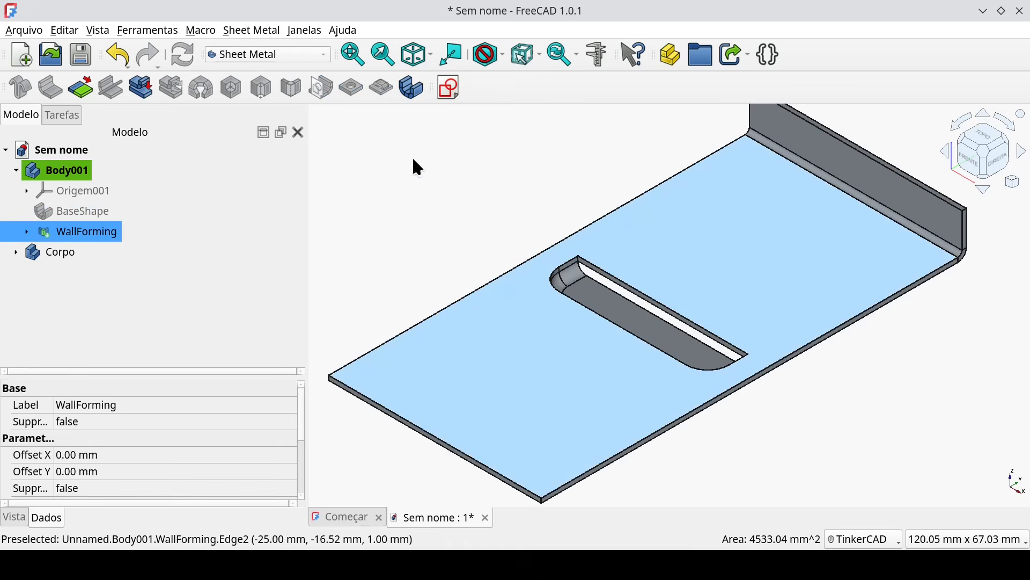
{"action": "left_click", "coordinate": [448, 86]}
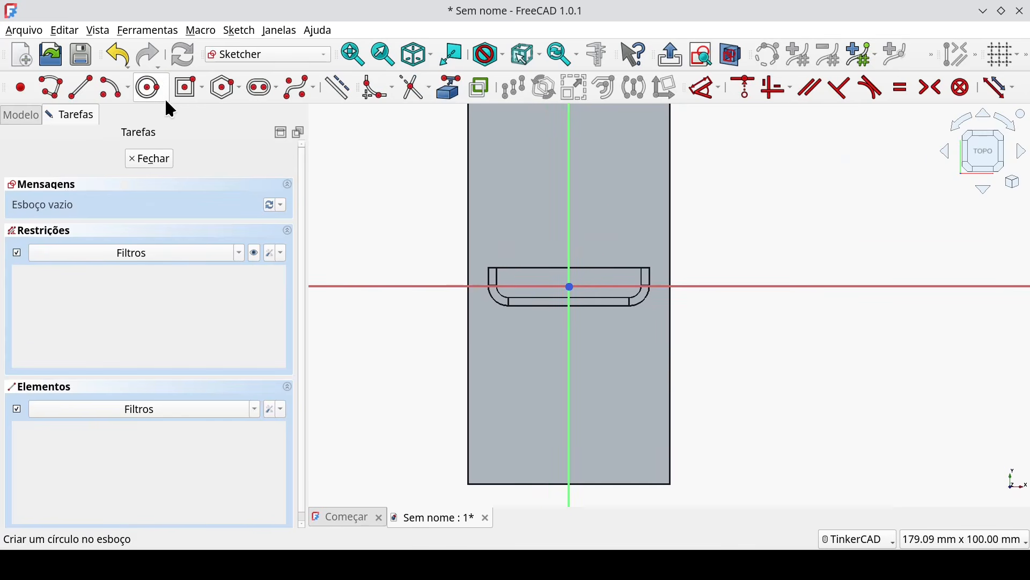
{"action": "left_click", "coordinate": [150, 89]}
{"action": "left_click", "coordinate": [570, 176]}
{"action": "left_click", "coordinate": [570, 192]}
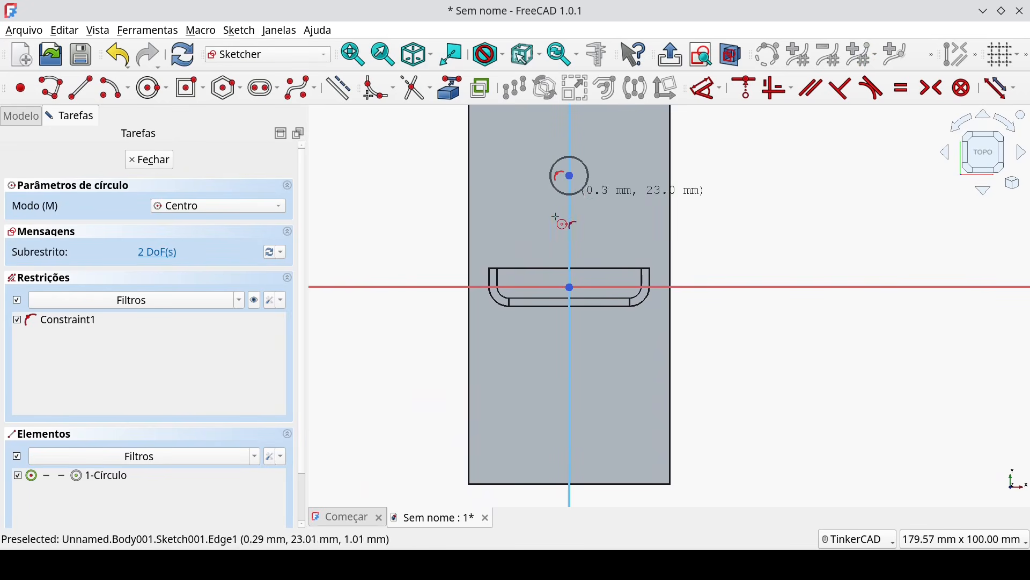
{"action": "left_click", "coordinate": [570, 415]}
{"action": "left_click", "coordinate": [591, 422]}
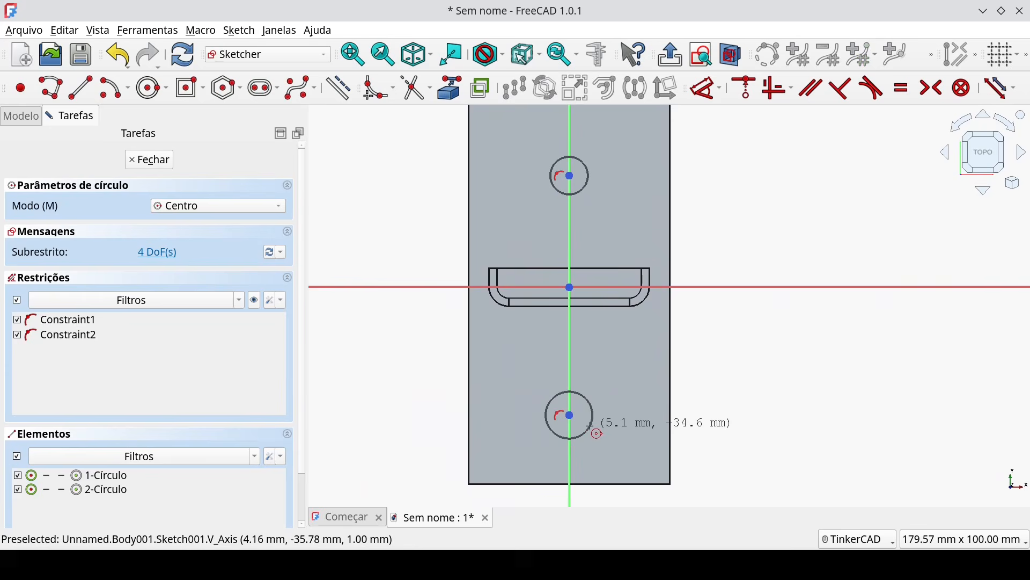
{"action": "left_click", "coordinate": [570, 287]}
{"action": "left_click", "coordinate": [586, 304]}
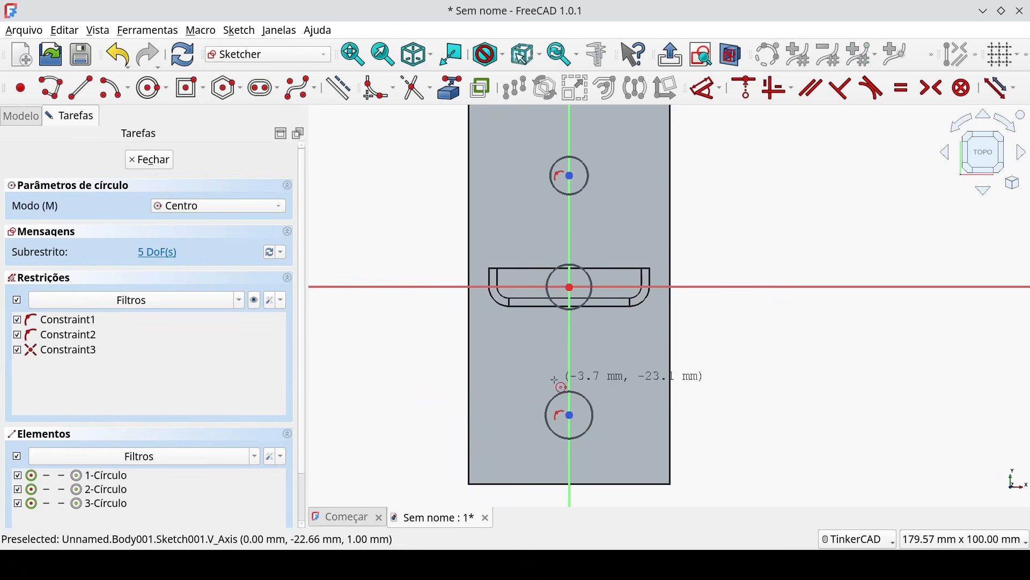
{"action": "left_click", "coordinate": [156, 159]}
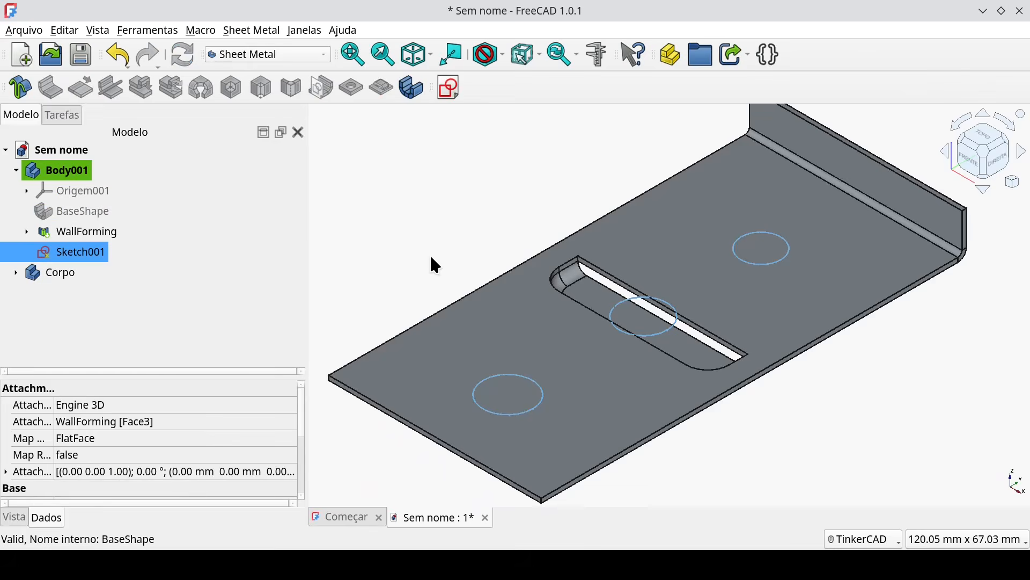
Step: Edit the louver's wall forming feature and assign the three-circle sketch, Sketch001, as its multiple forming instances sketch
{"action": "left_click", "coordinate": [268, 232]}
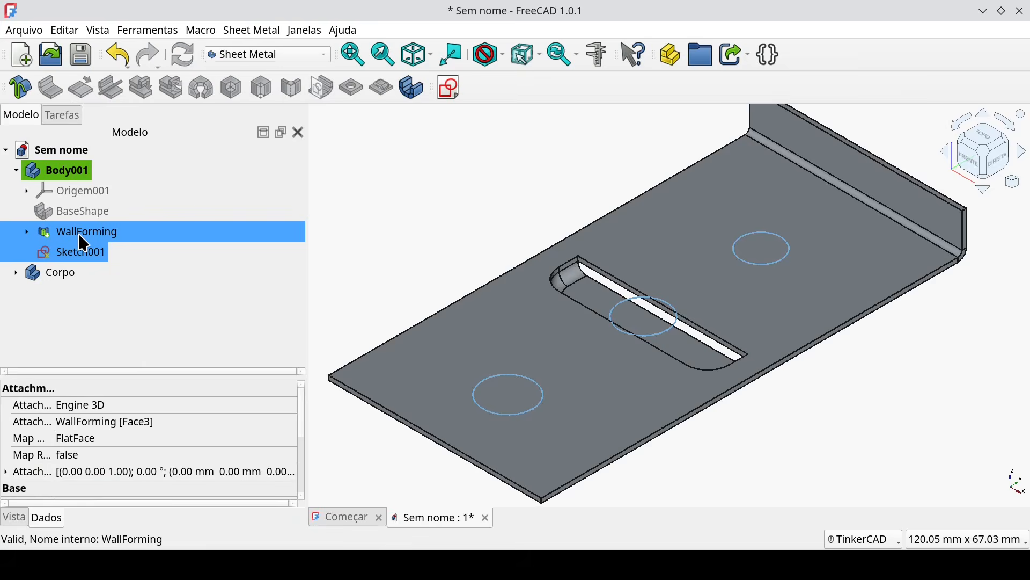
{"action": "double_click", "coordinate": [79, 234]}
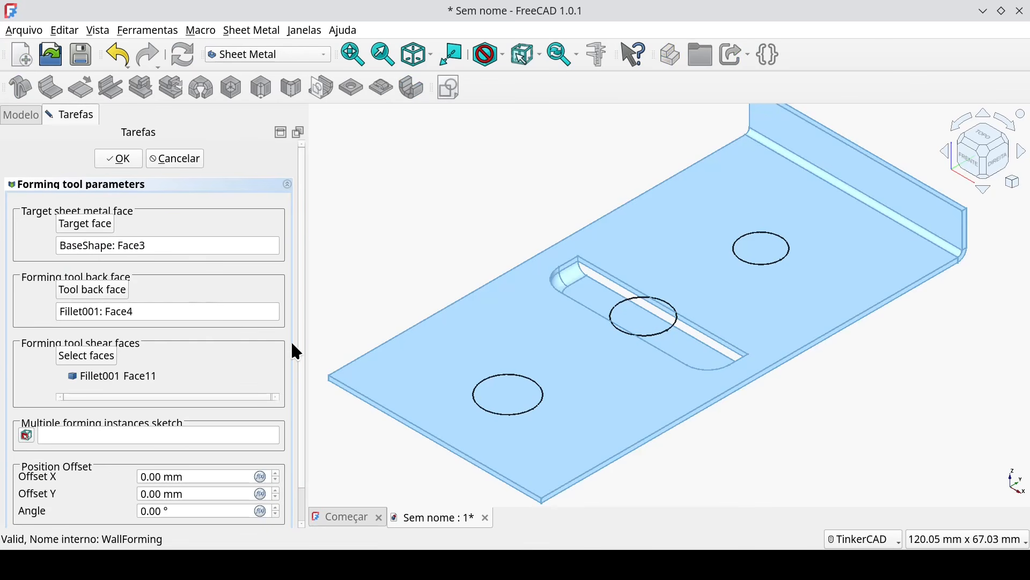
{"action": "scroll", "coordinate": [305, 467], "scroll_direction": "down", "scroll_amount": 2}
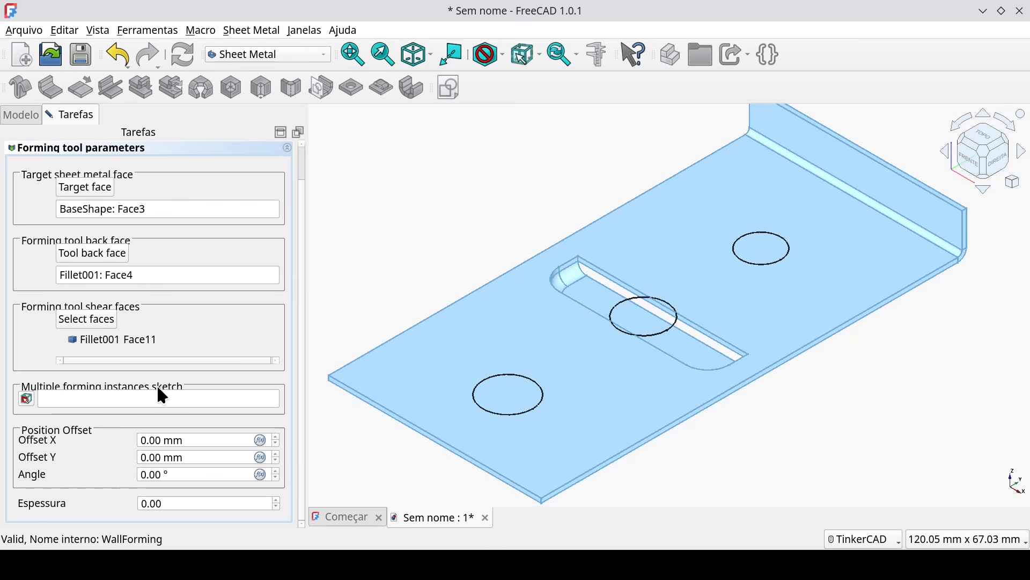
{"action": "left_click", "coordinate": [25, 400]}
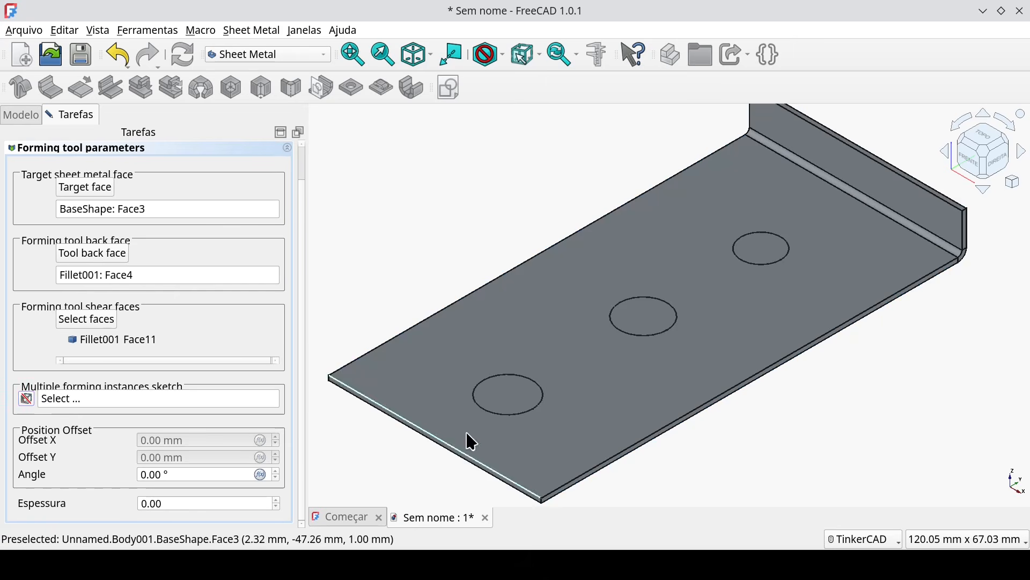
{"action": "left_click", "coordinate": [647, 338]}
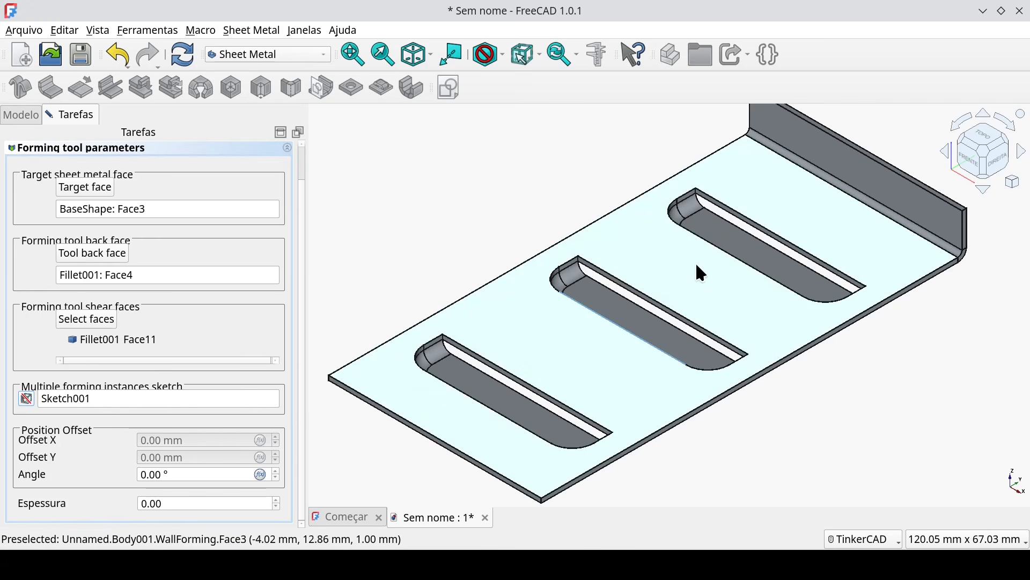
{"action": "scroll", "coordinate": [424, 191], "scroll_direction": "down", "scroll_amount": 2}
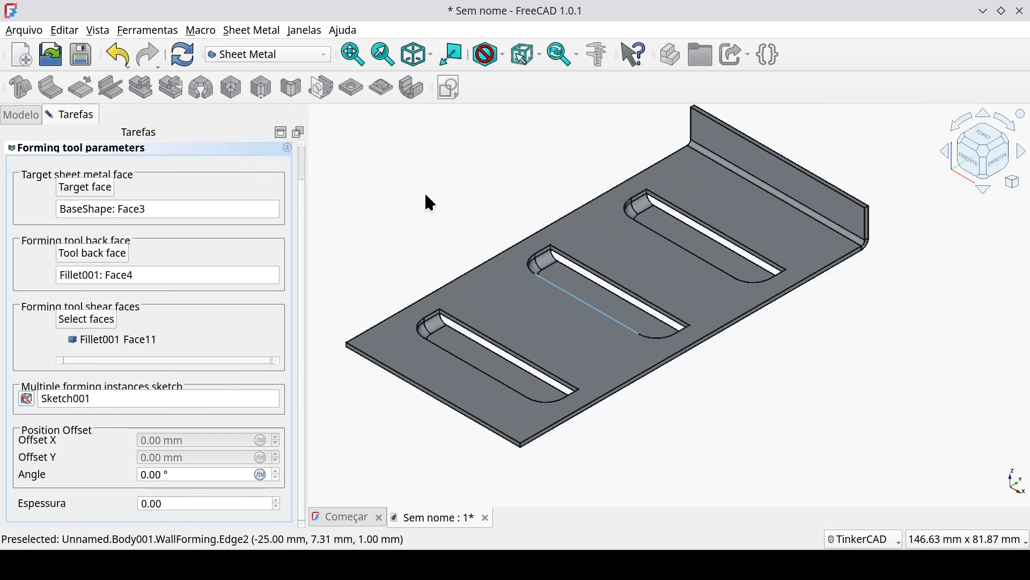
{"action": "middle_click_drag", "start_coordinate": [377, 205], "coordinate": [425, 183]}
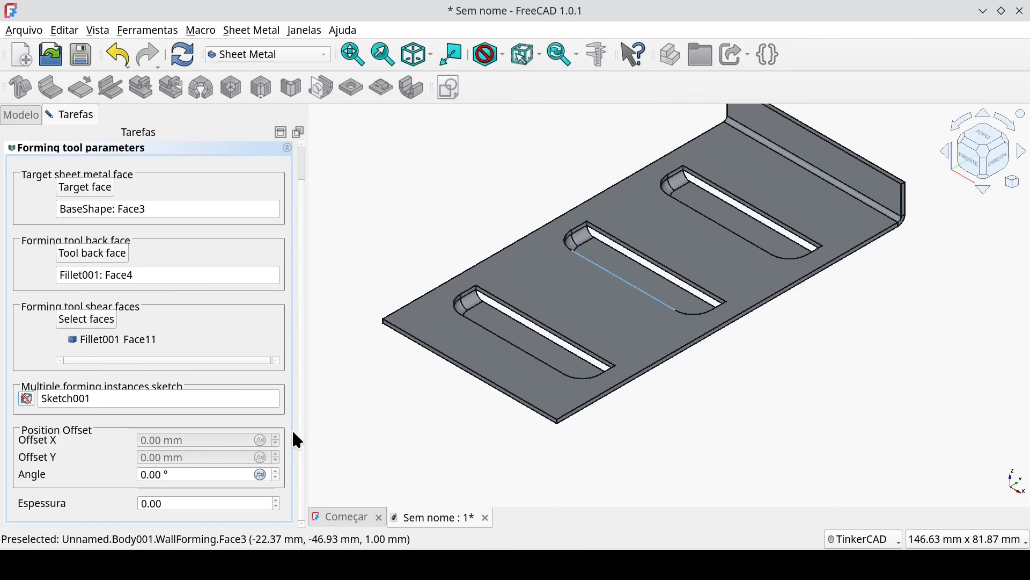
Step: Clear the wall forming's multiple instances sketch and set the louver's position offset to X 0 and Y 10 mm
{"action": "left_click", "coordinate": [26, 398]}
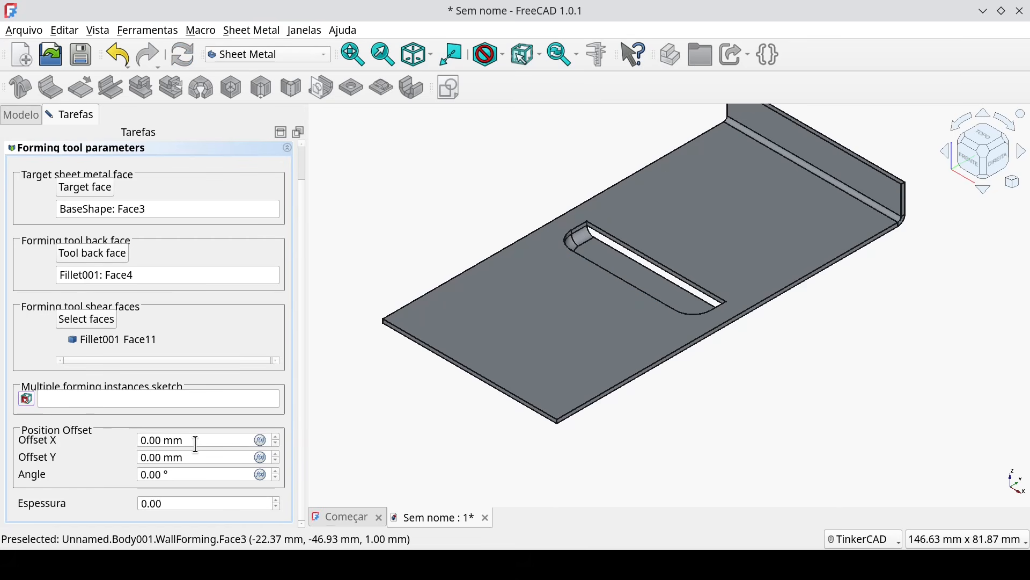
{"action": "left_click_drag", "start_coordinate": [196, 444], "coordinate": [124, 428]}
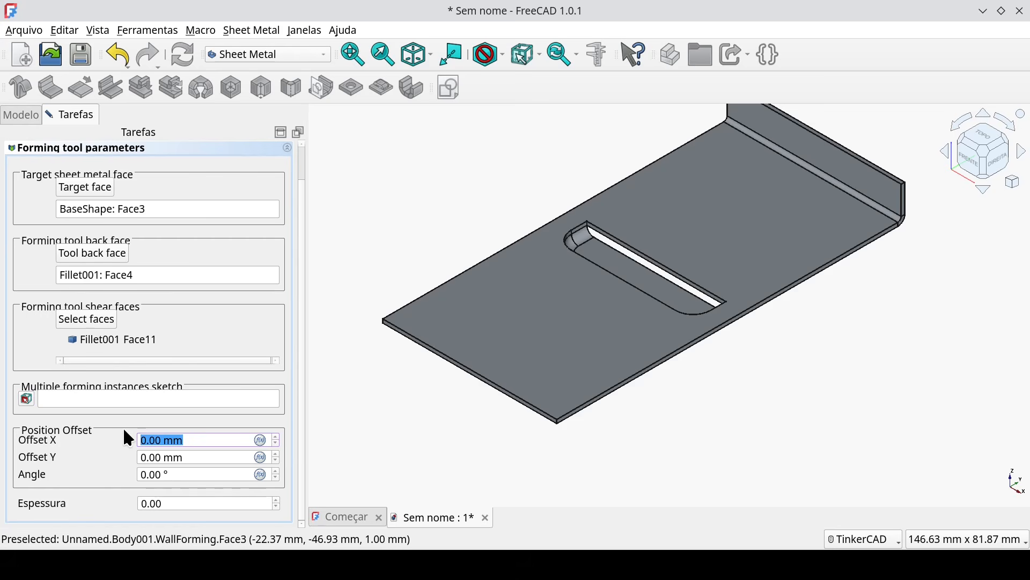
{"action": "type", "text": "5"}
{"action": "left_click", "coordinate": [166, 458]}
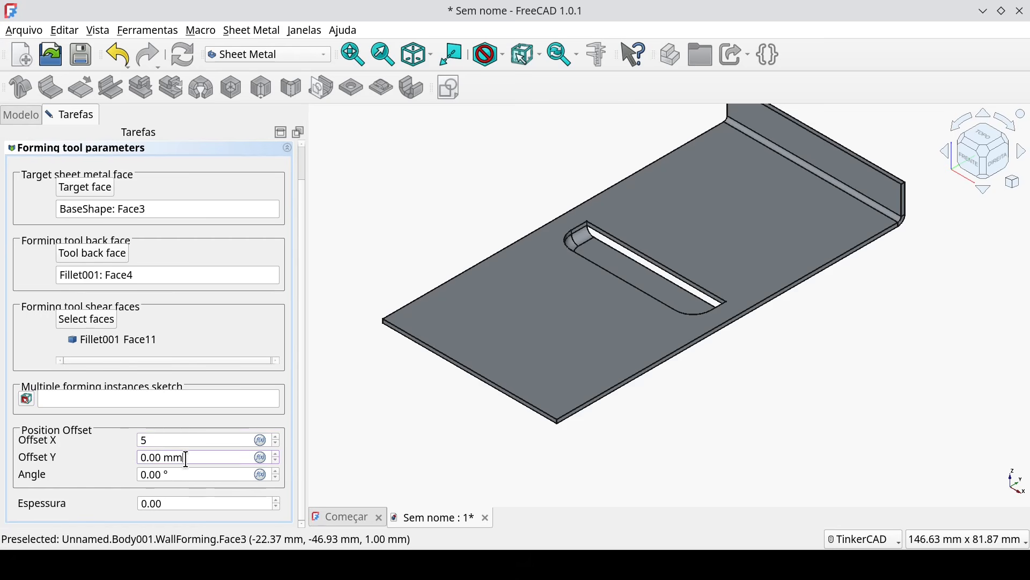
{"action": "double_click", "coordinate": [163, 441]}
{"action": "type", "text": "0"}
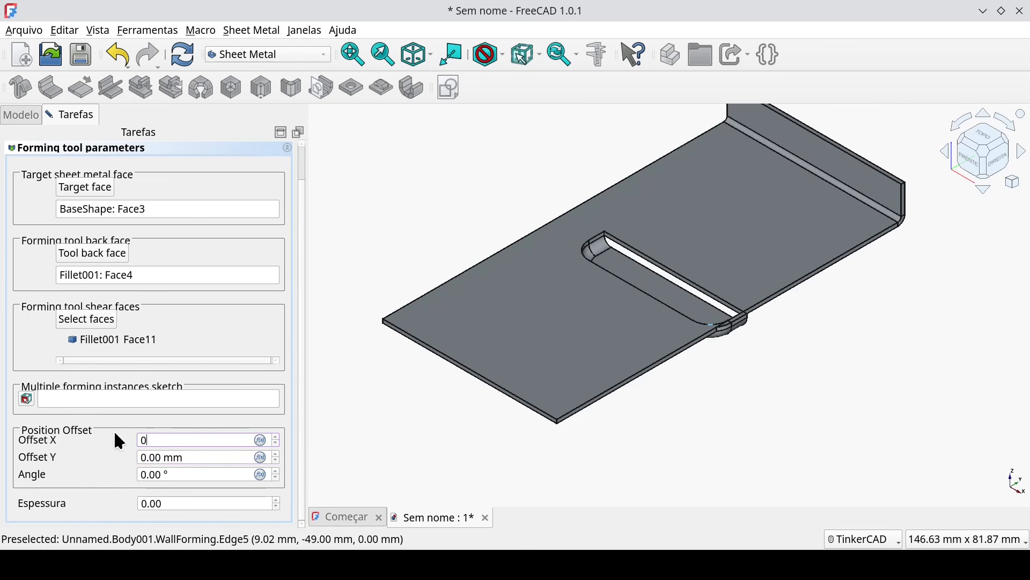
{"action": "left_click", "coordinate": [171, 457]}
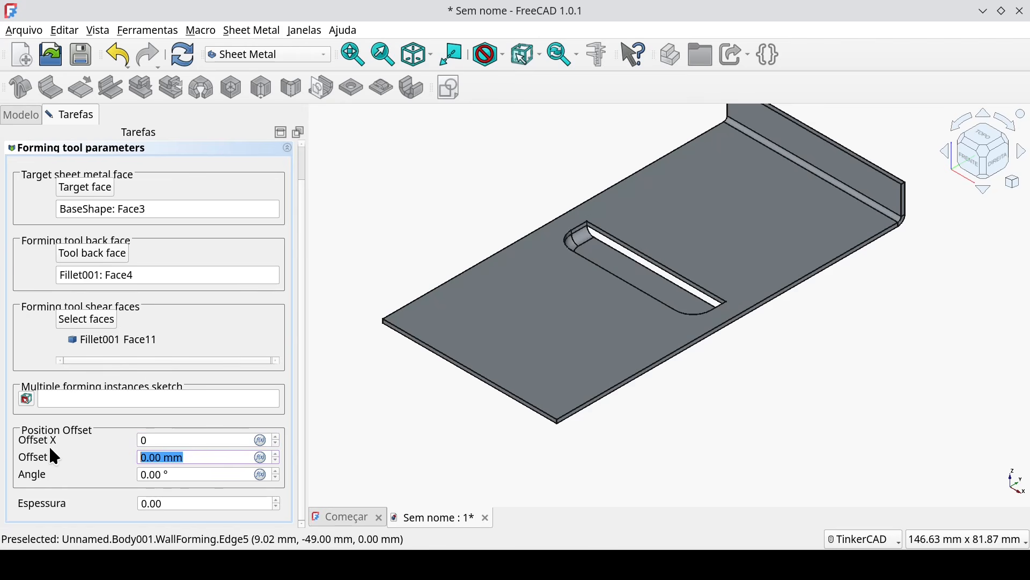
{"action": "type", "text": "10"}
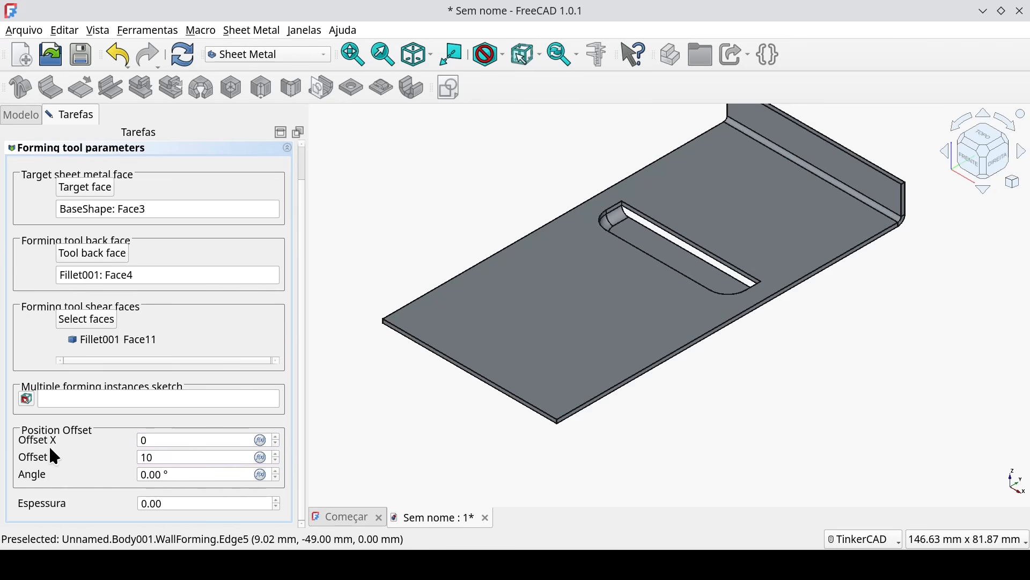
Step: Rotate the louver by setting its forming angle to 90° and accept the forming parameters
{"action": "left_click_drag", "start_coordinate": [177, 472], "coordinate": [108, 478]}
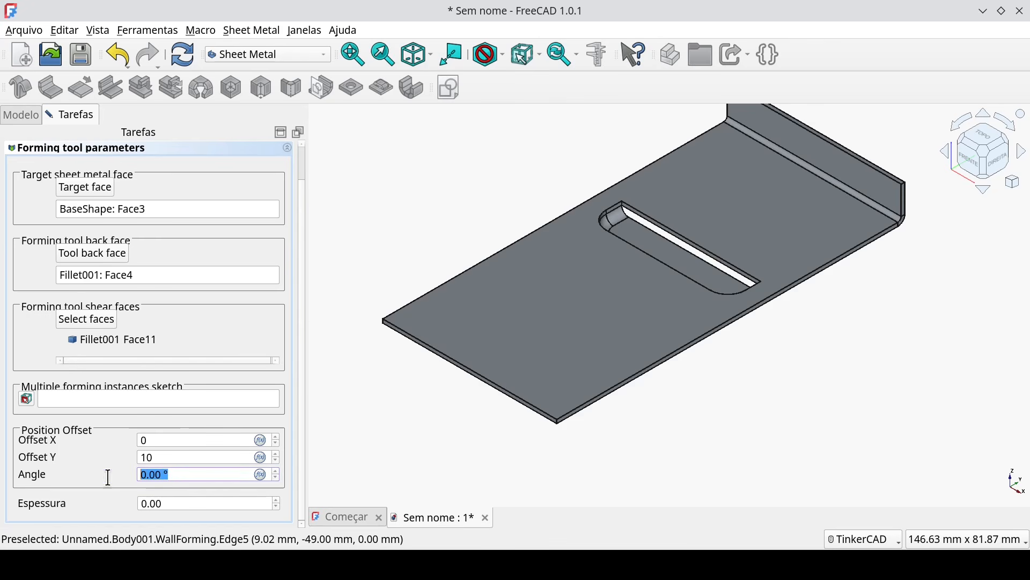
{"action": "type", "text": "990"}
{"action": "key", "text": "BackSpace"}
{"action": "key", "text": "BackSpace"}
{"action": "type", "text": "0"}
{"action": "left_click", "coordinate": [192, 501]}
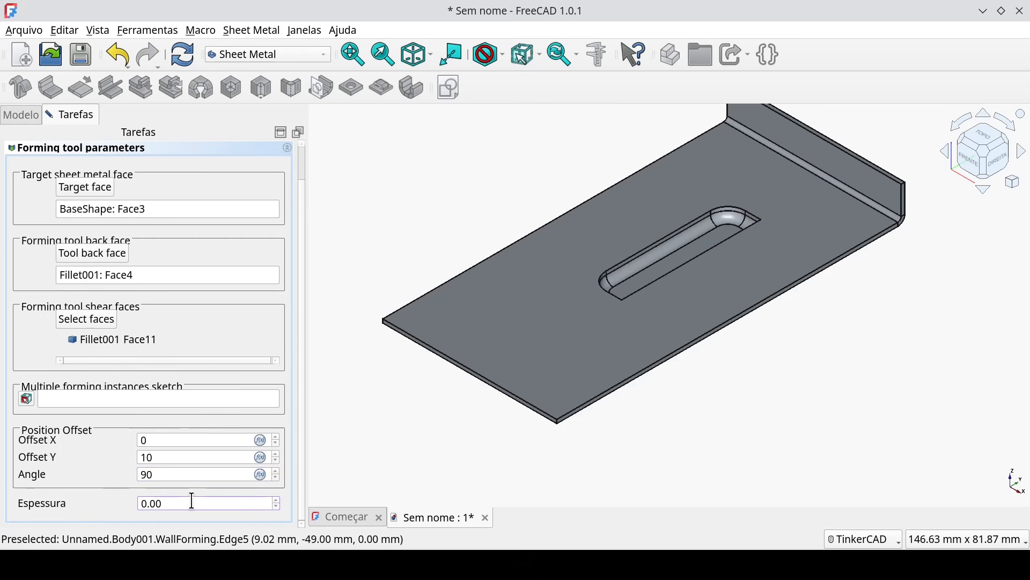
{"action": "scroll", "coordinate": [301, 289], "scroll_direction": "up", "scroll_amount": 1}
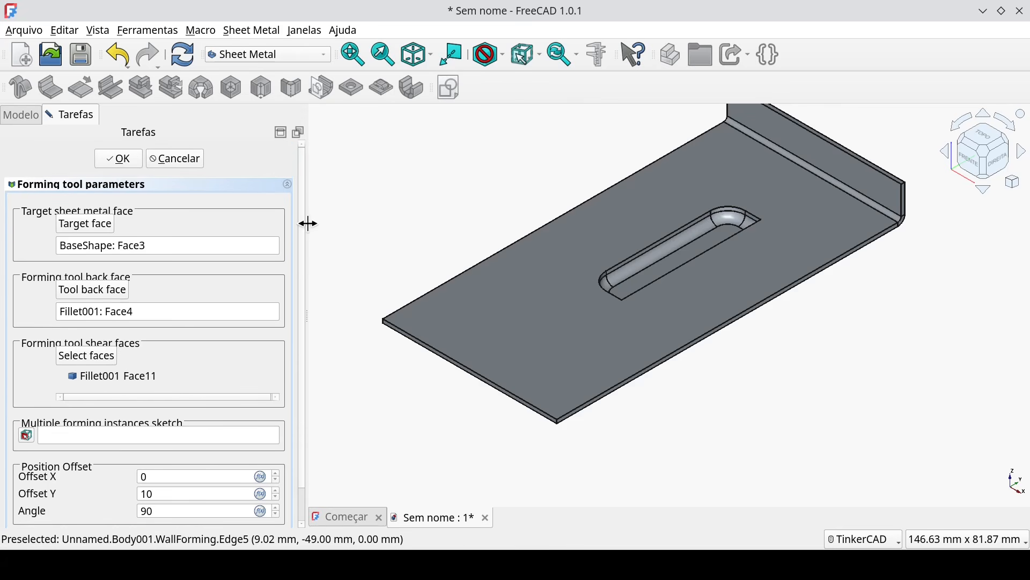
{"action": "left_click", "coordinate": [126, 159]}
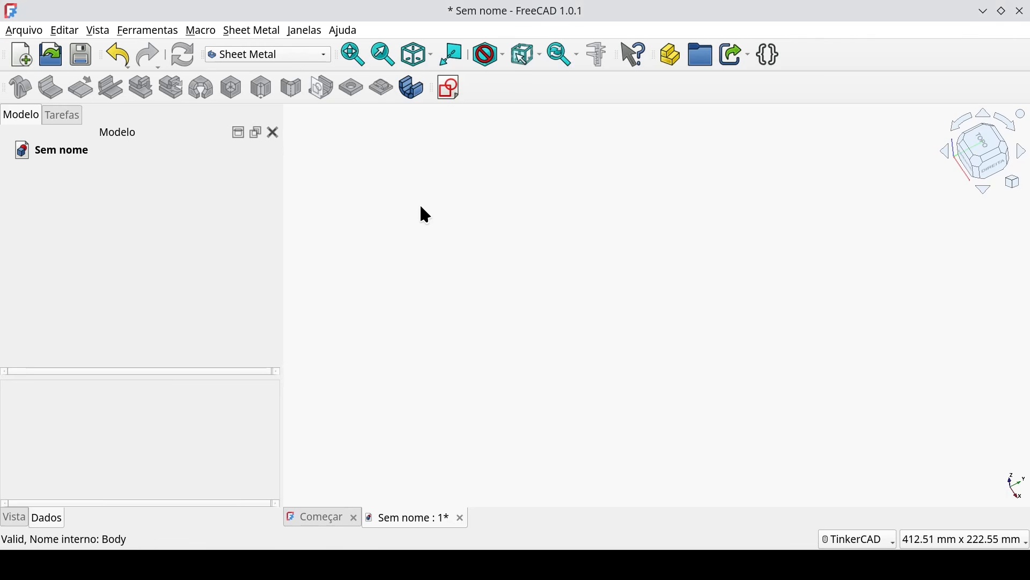
Step: Switch to the Part Design workbench and start a new sketch on the XZ plane
{"action": "left_click", "coordinate": [296, 49]}
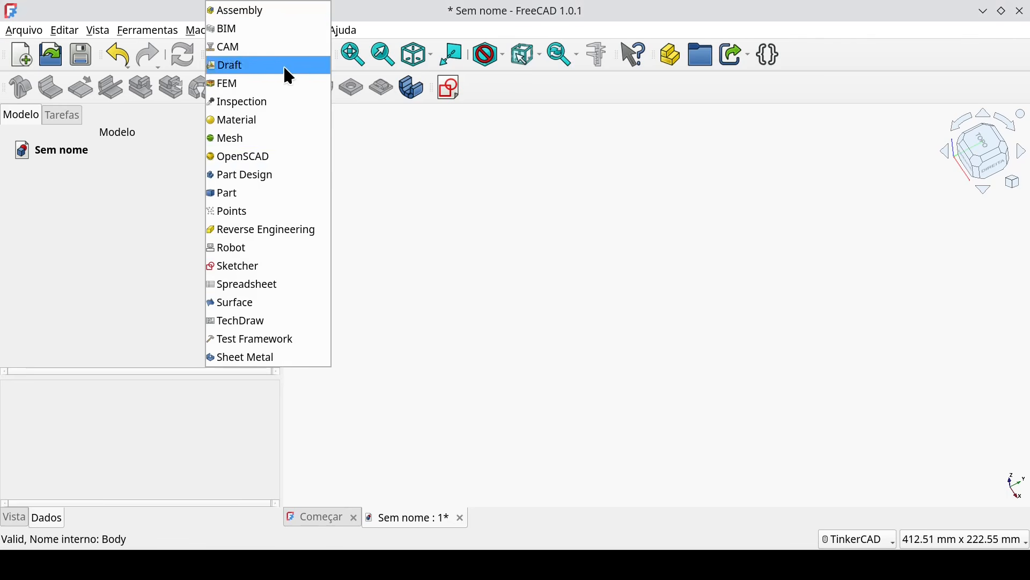
{"action": "left_click", "coordinate": [276, 175]}
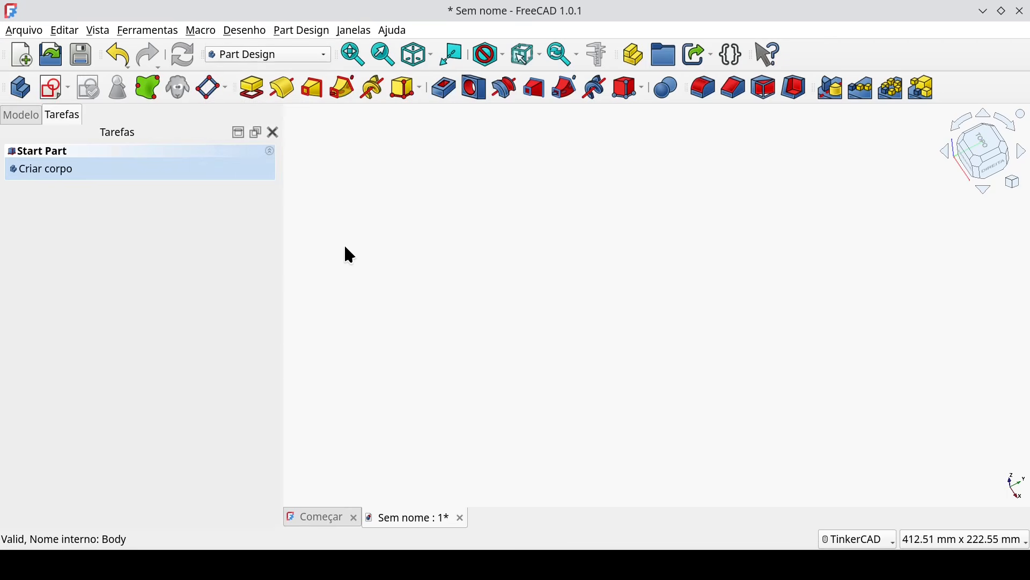
{"action": "left_click", "coordinate": [53, 87]}
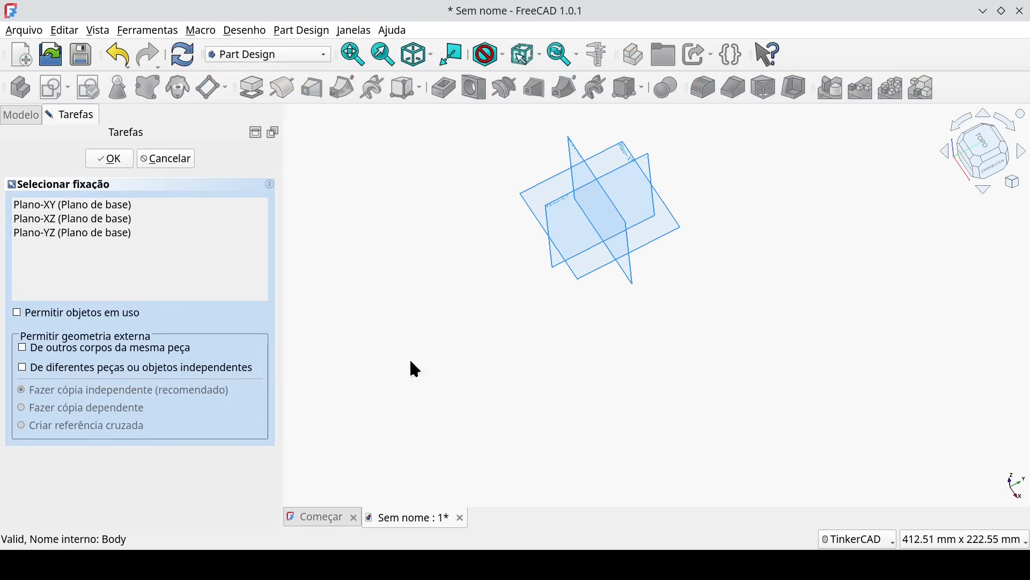
{"action": "key", "text": "0"}
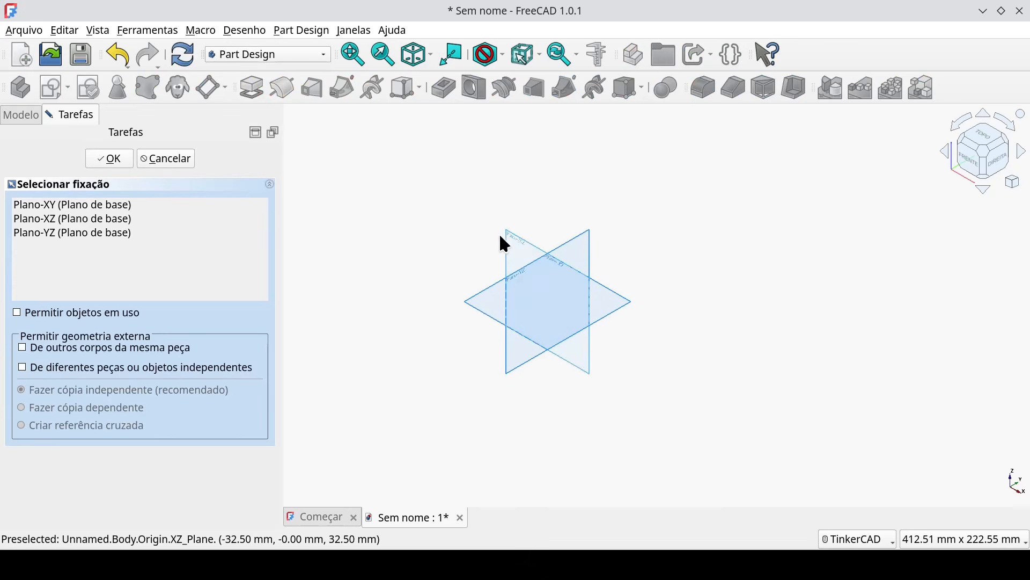
{"action": "left_click", "coordinate": [502, 246]}
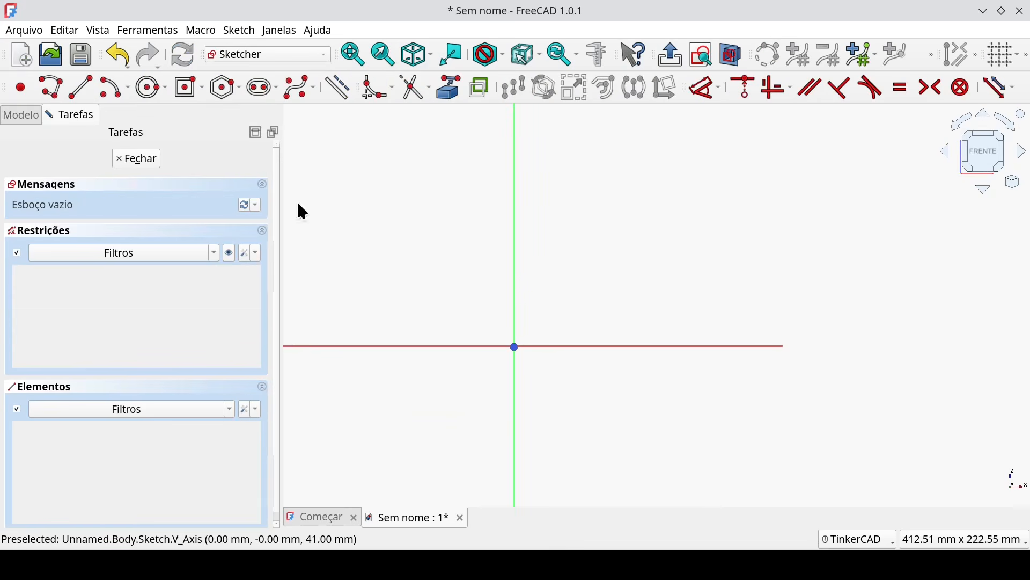
Step: Sketch a closed four-sided profile with a sloped top from the origin, about 105 mm long and 66 mm high on the vertical axis
{"action": "key", "text": "g"}
{"action": "key", "text": "l"}
{"action": "left_click", "coordinate": [515, 226]}
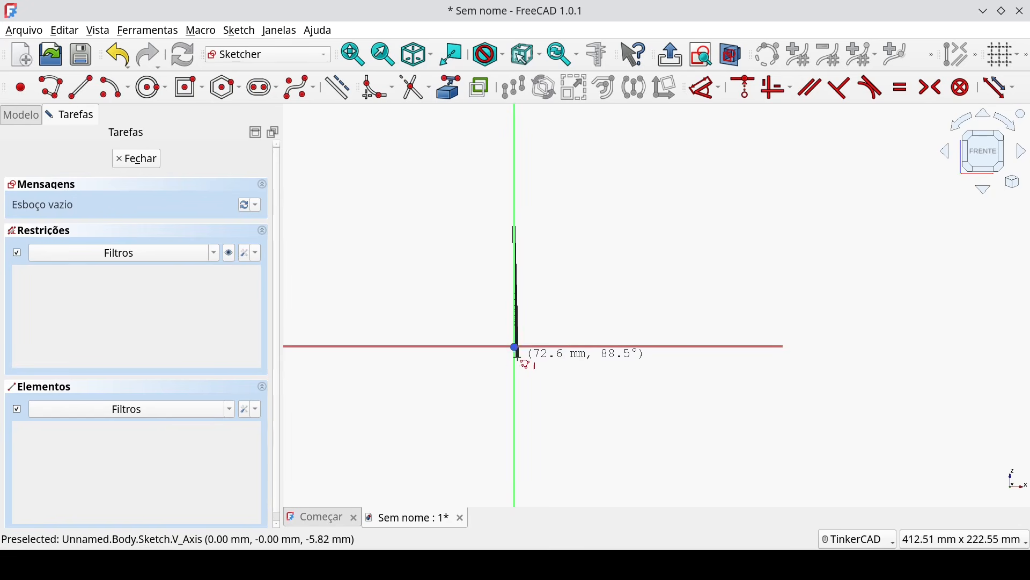
{"action": "left_click", "coordinate": [515, 346]}
{"action": "left_click", "coordinate": [705, 347]}
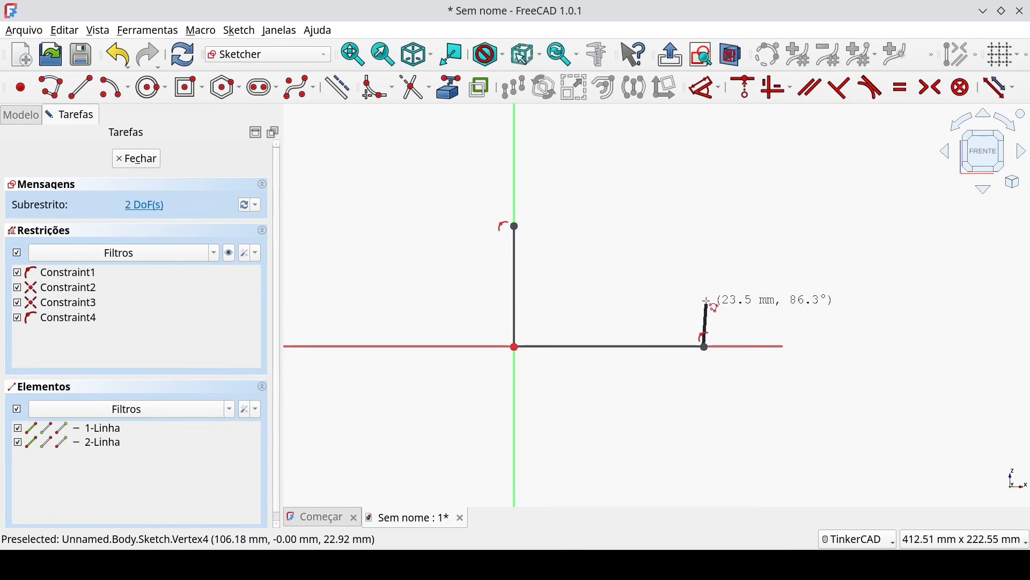
{"action": "left_click", "coordinate": [708, 295]}
{"action": "left_click", "coordinate": [514, 227]}
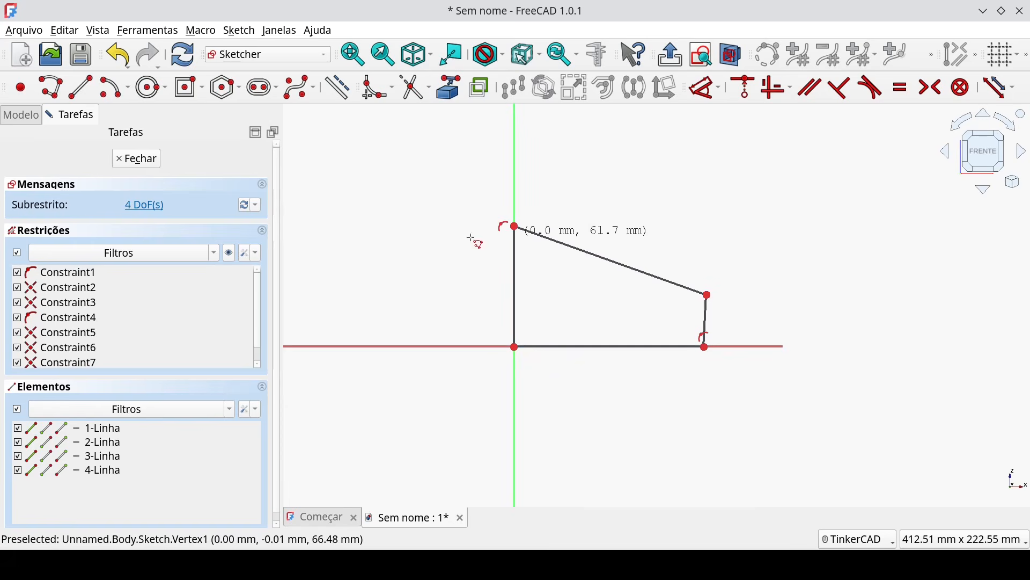
{"action": "left_click", "coordinate": [138, 158]}
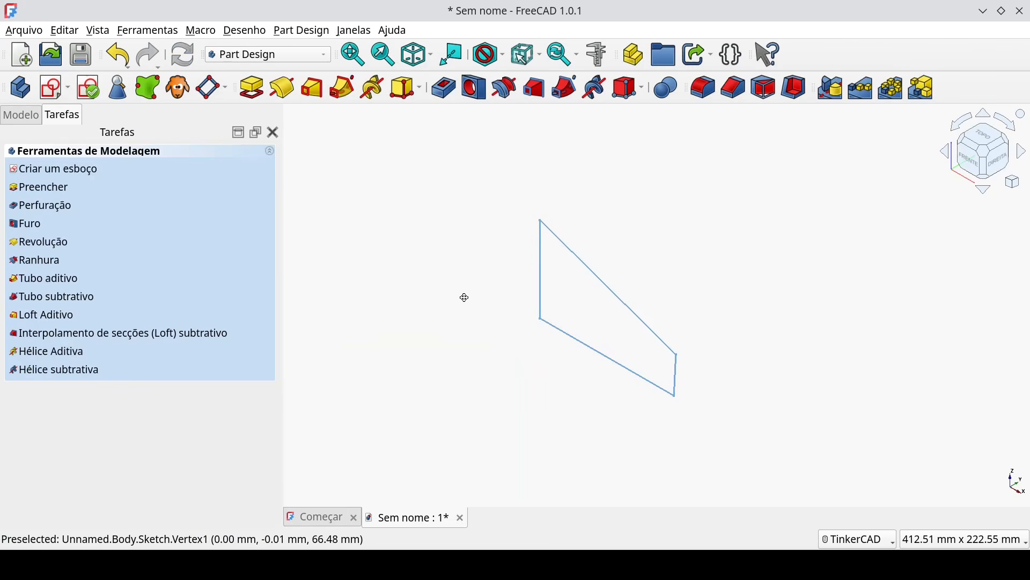
Step: Pad the sloped profile to a length of 50 mm
{"action": "left_click", "coordinate": [251, 88]}
{"action": "type", "text": "50"}
{"action": "key", "text": "Return"}
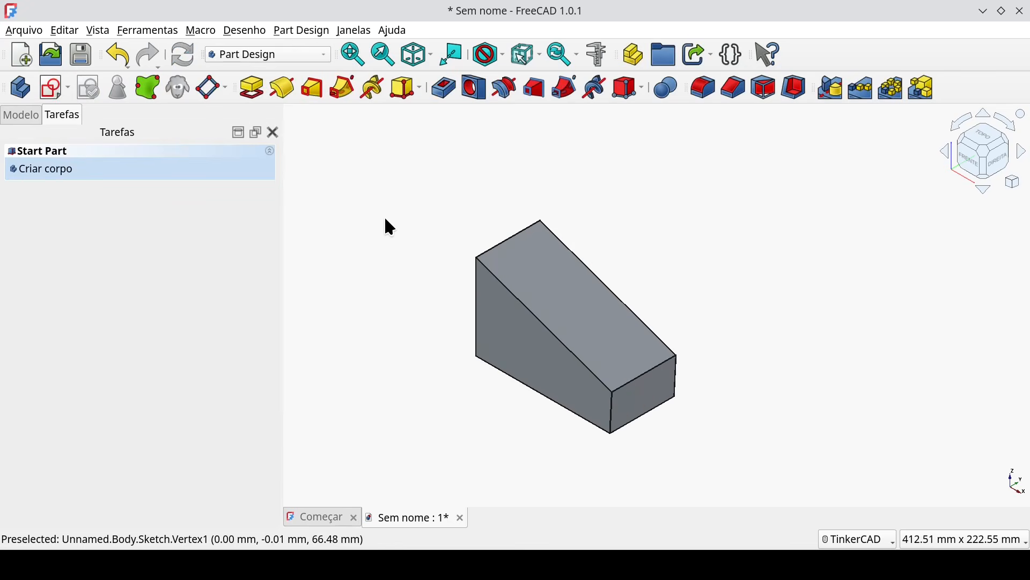
Step: Hollow the wedge with a 1 mm Thickness, opening its sloped top face and its large front side face
{"action": "scroll", "coordinate": [526, 431], "scroll_direction": "up", "scroll_amount": 1}
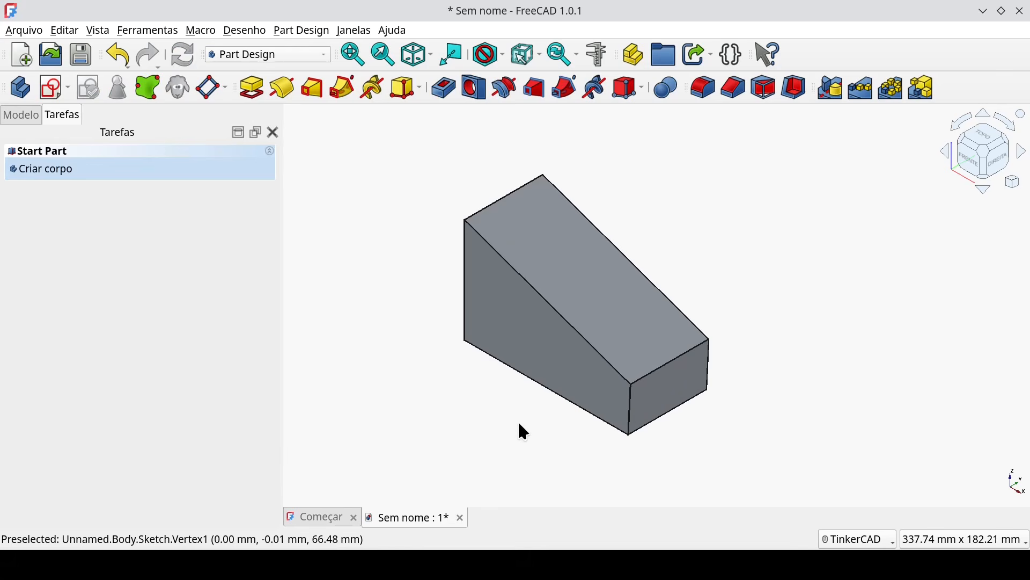
{"action": "left_click", "coordinate": [526, 341]}
{"action": "left_click", "coordinate": [575, 260], "text": "ctrl"}
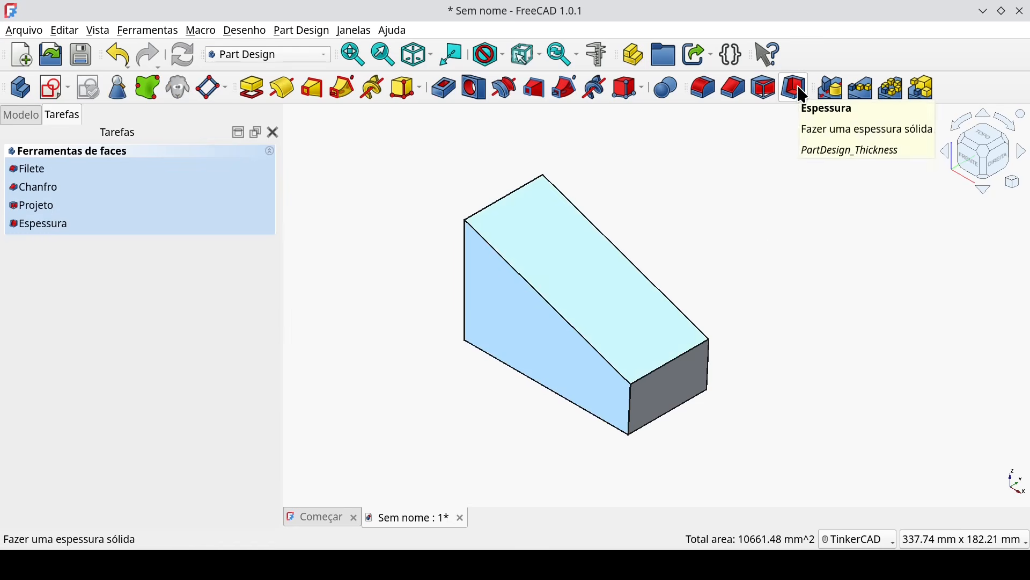
{"action": "left_click", "coordinate": [801, 94]}
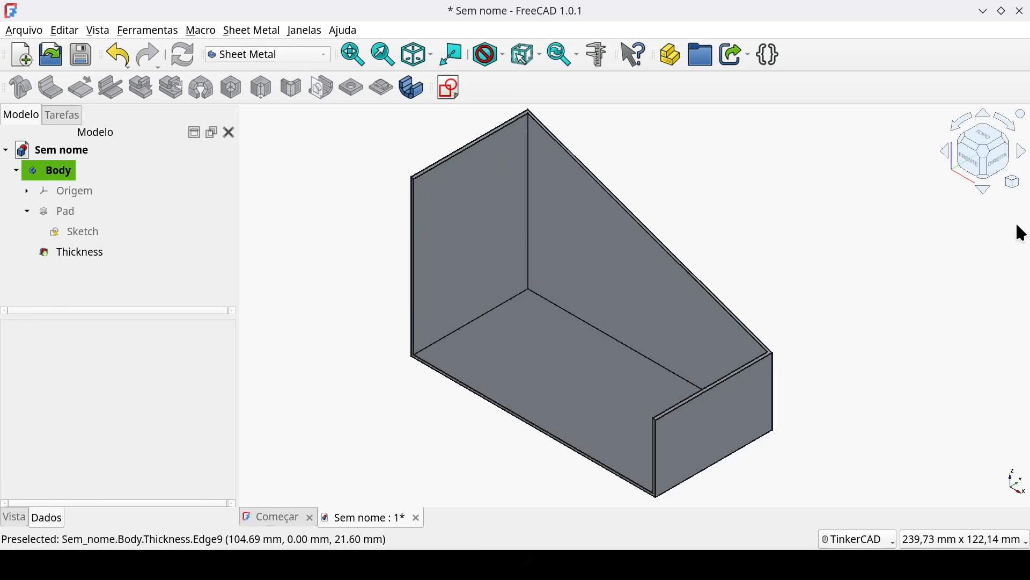
Step: Make a junction with a 3 mm gap along the two vertical outer corner edges at the back of the shell
{"action": "left_click", "coordinate": [1021, 114]}
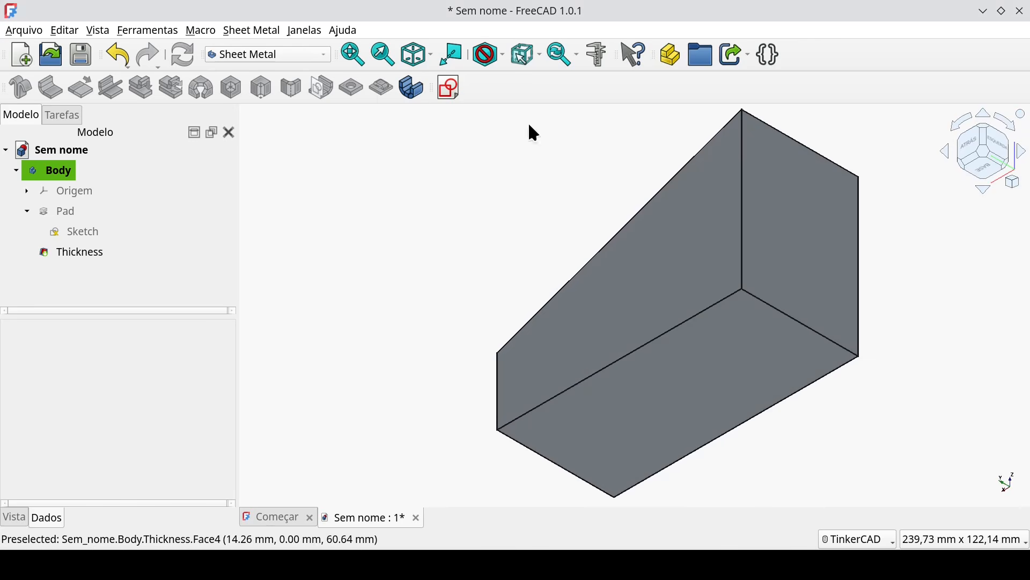
{"action": "left_click", "coordinate": [743, 167]}
{"action": "left_click", "coordinate": [486, 394], "text": "ctrl"}
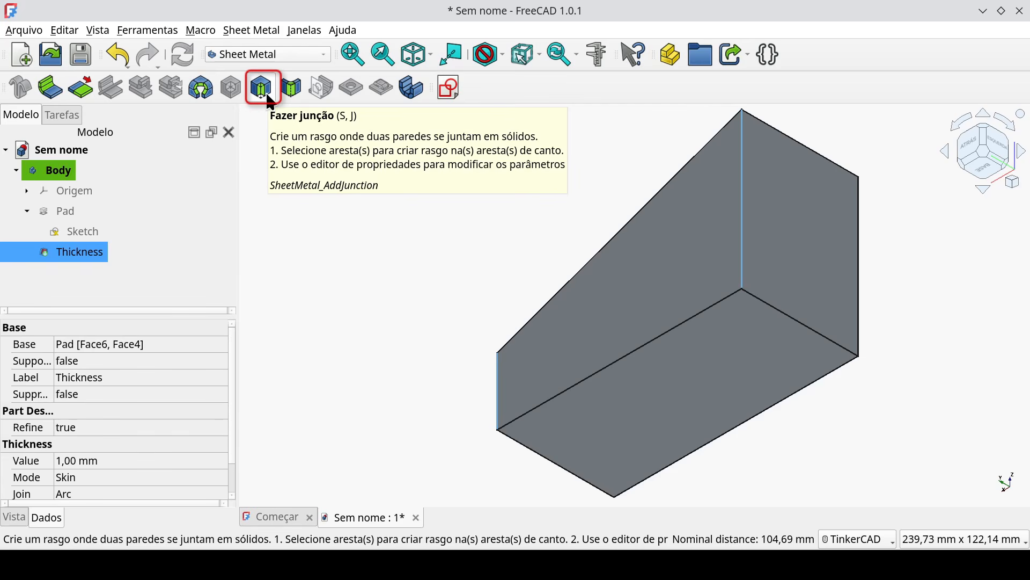
{"action": "left_click", "coordinate": [268, 97]}
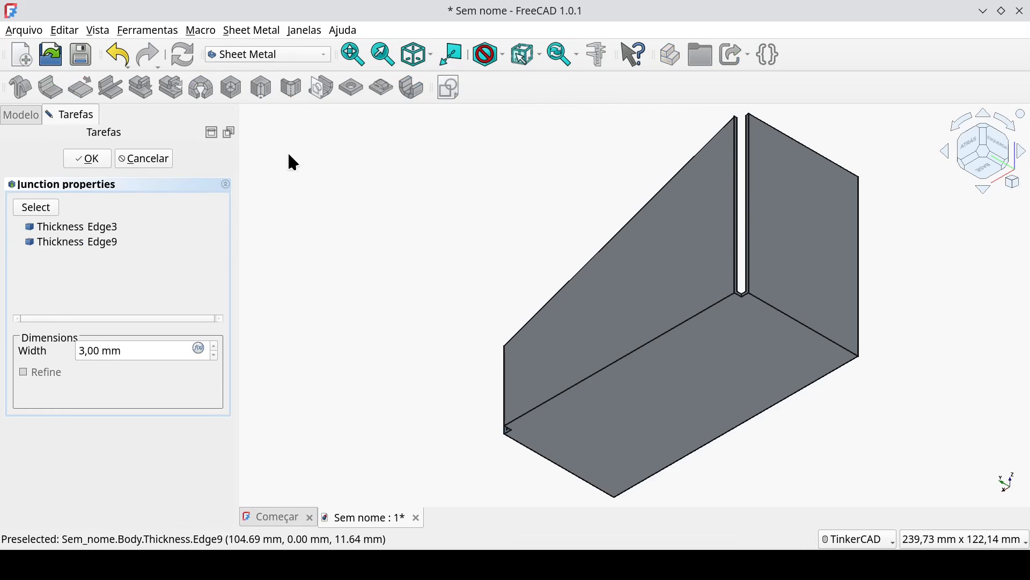
{"action": "left_click", "coordinate": [89, 159]}
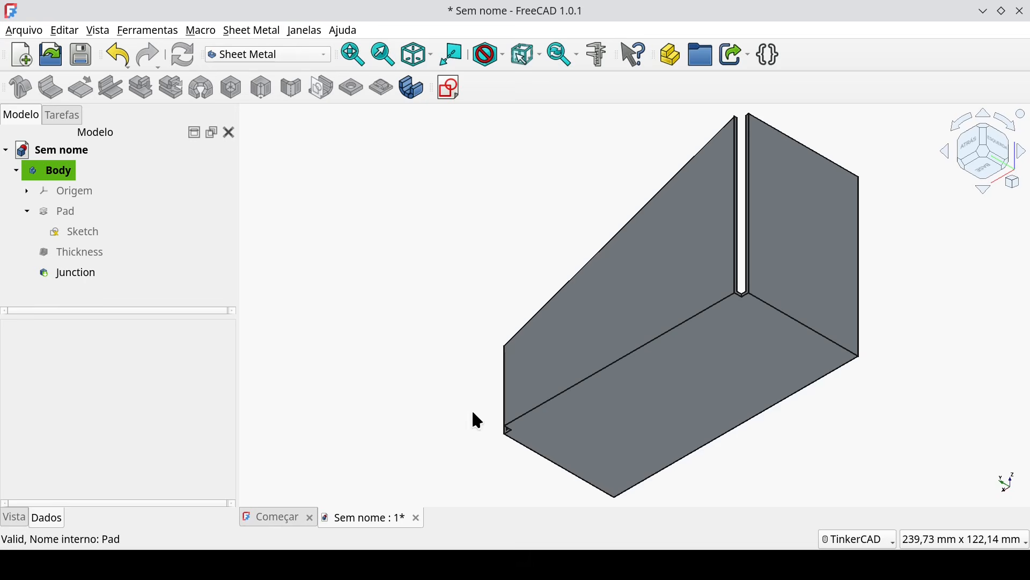
Step: Bend the three sharp bottom edges where the walls meet the base with a 1 mm radius
{"action": "left_click", "coordinate": [710, 345]}
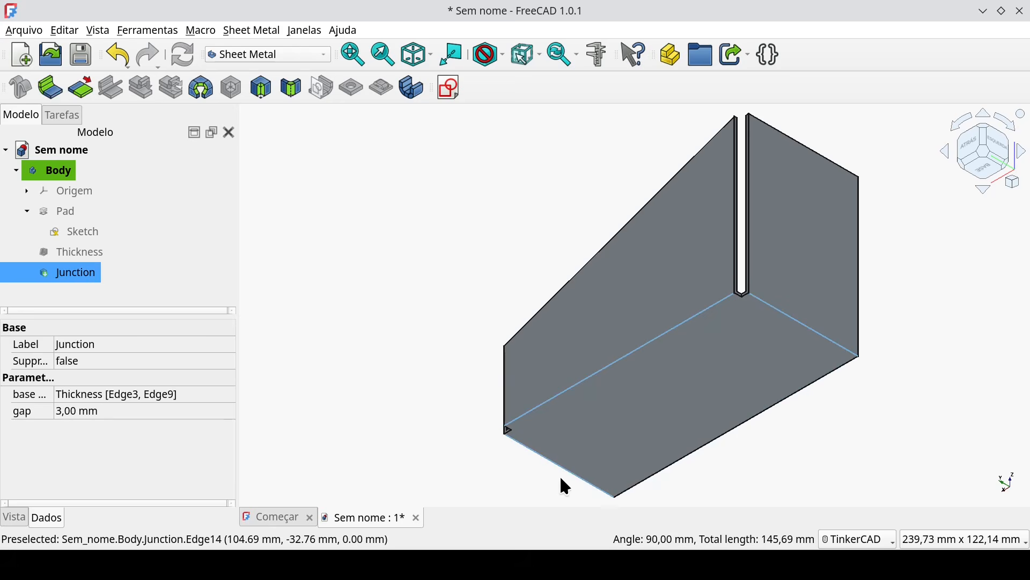
{"action": "left_click", "coordinate": [292, 88]}
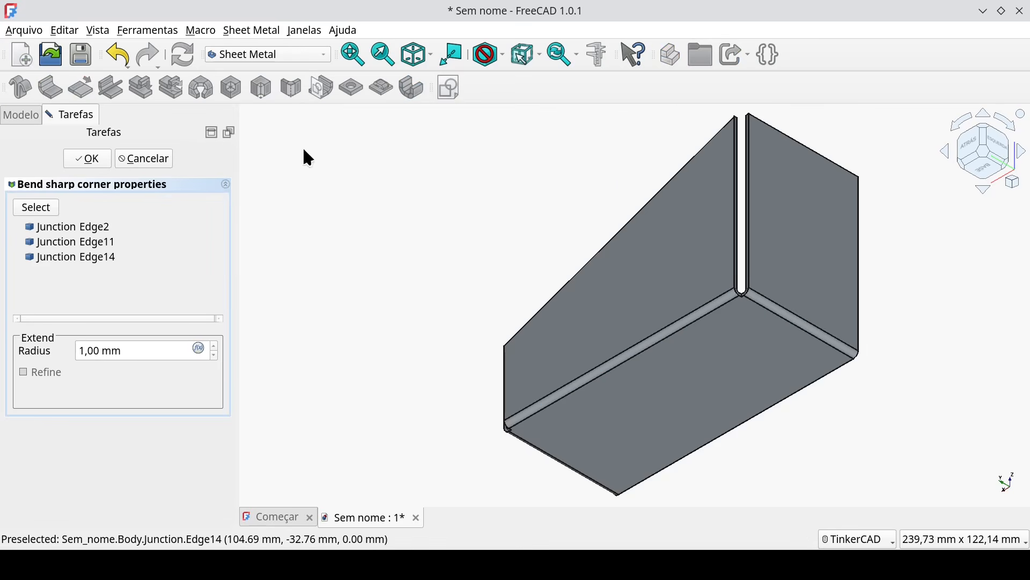
{"action": "left_click", "coordinate": [90, 160]}
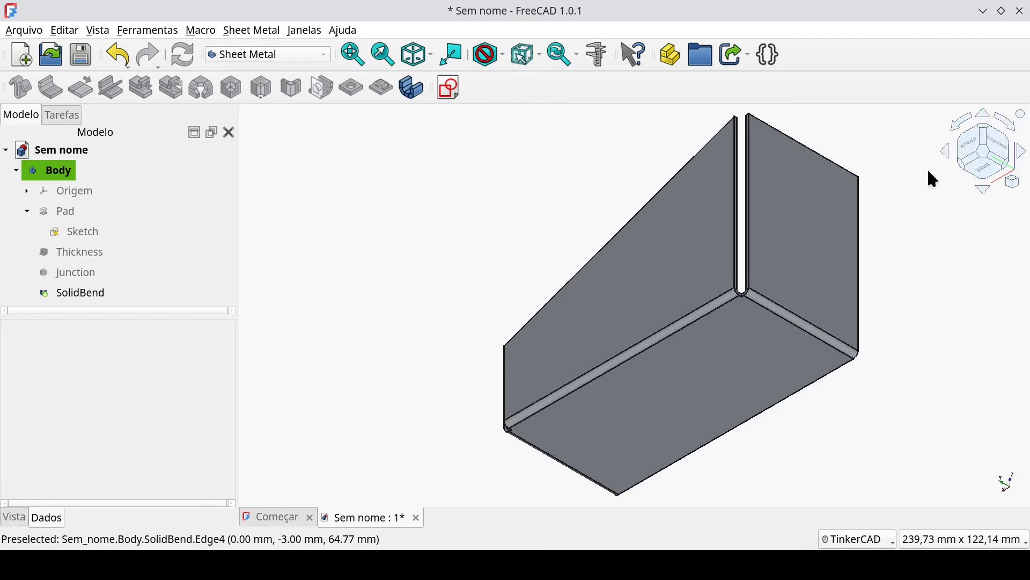
Step: Unfold the bent shell from its inner base face with a manual K-factor of 0.40 and a projection sketch
{"action": "left_click", "coordinate": [1022, 114]}
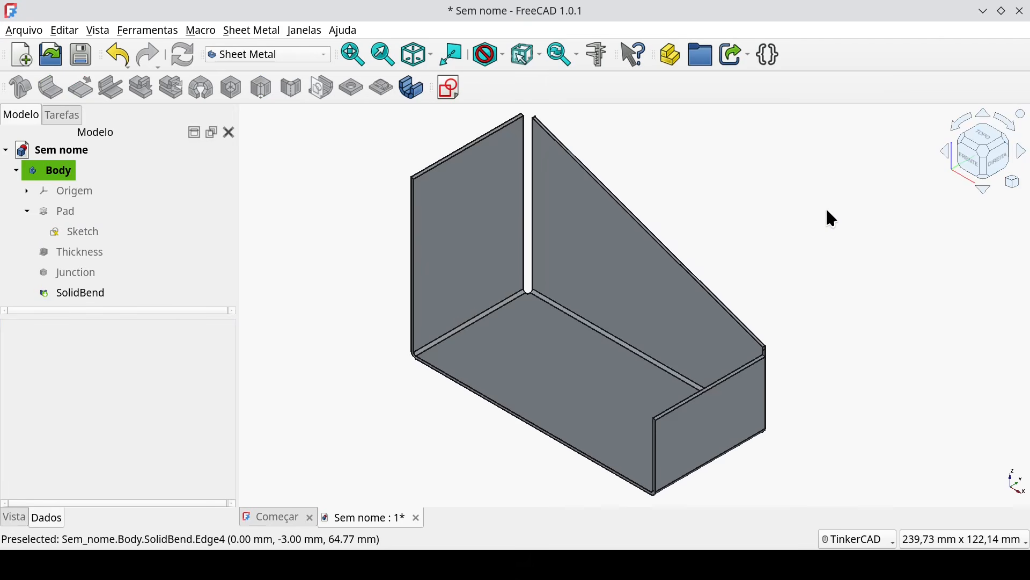
{"action": "left_click", "coordinate": [536, 365]}
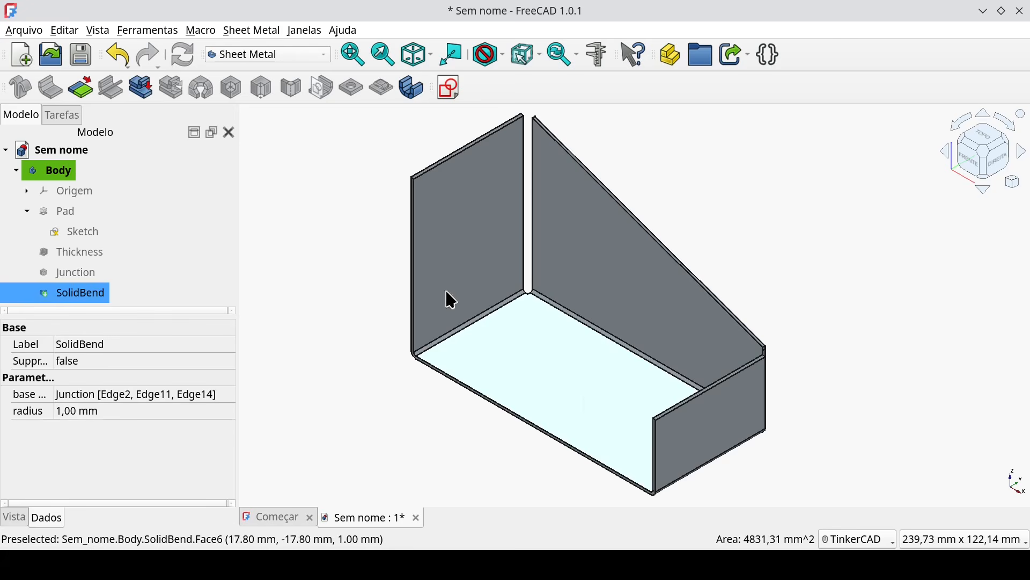
{"action": "left_click", "coordinate": [144, 87]}
{"action": "scroll", "coordinate": [606, 285], "scroll_direction": "down", "scroll_amount": 3}
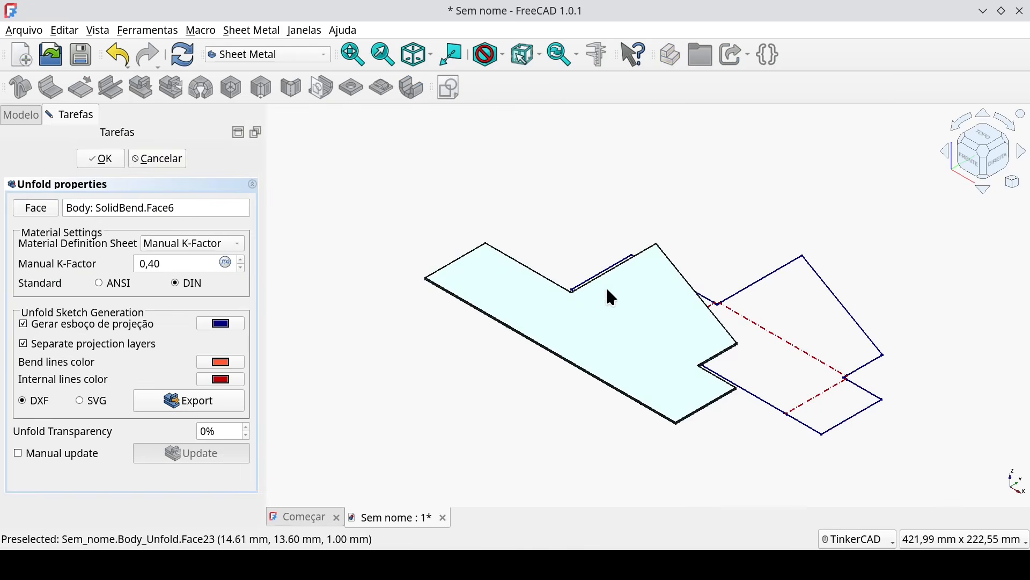